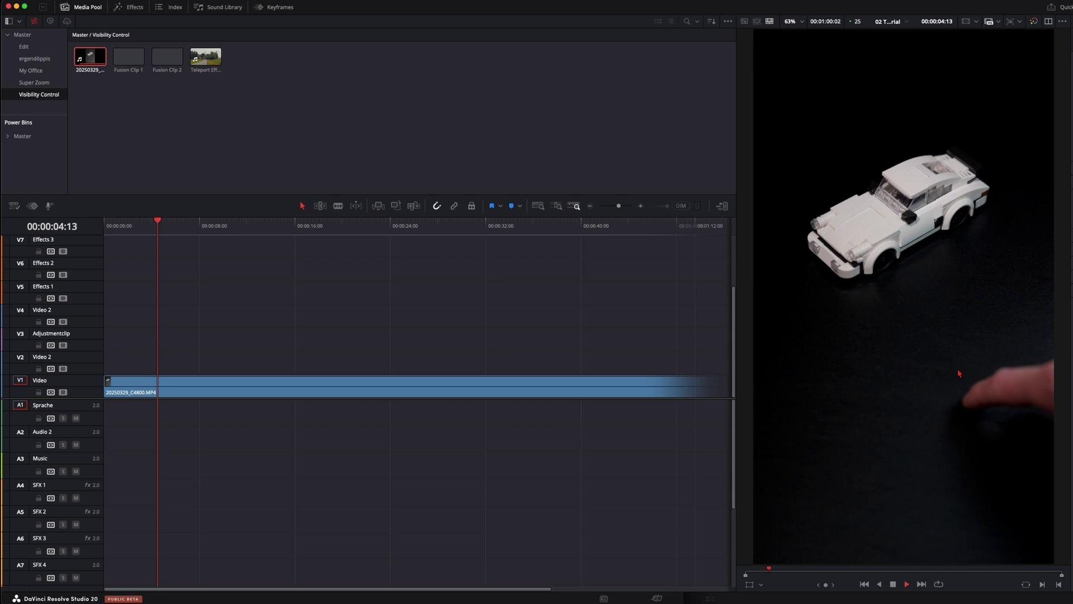
Step: Play the footage until the hand has left the frame and split the video clip at 00:00:06:11
key("space")
key("super+b")
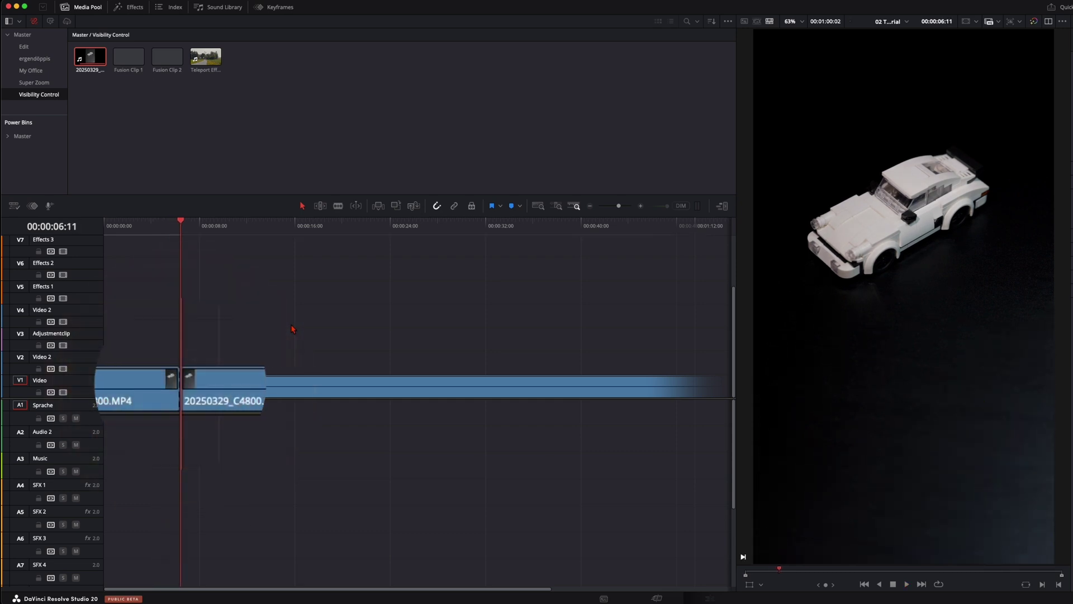
Step: Find the empty background at 00:00:40:05 and ripple-trim the second clip's start to that frame
key("space")
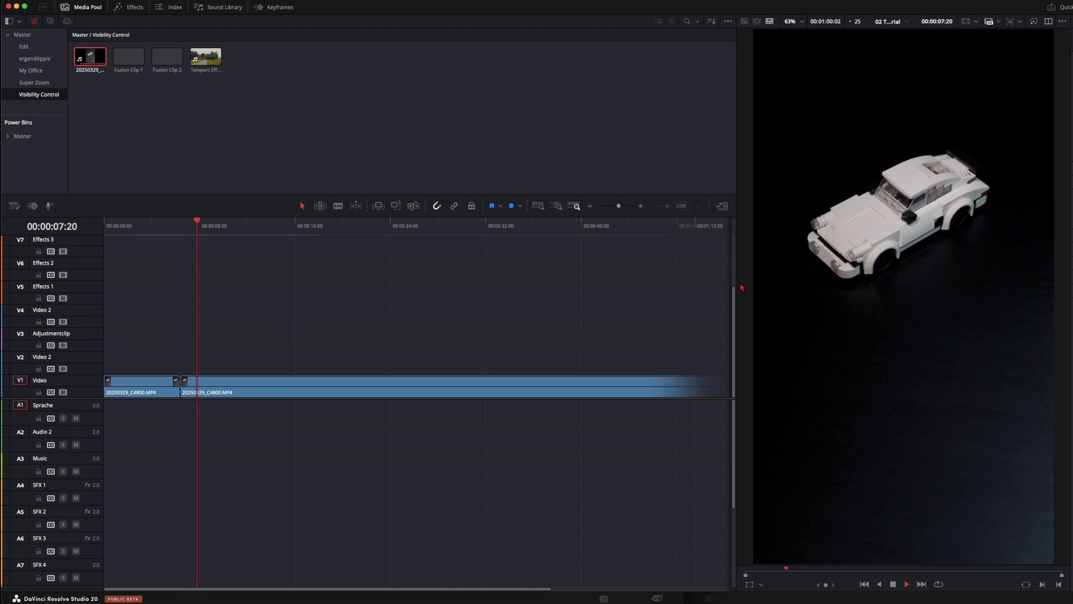
left_click_drag(510, 227, 597, 224)
key("space")
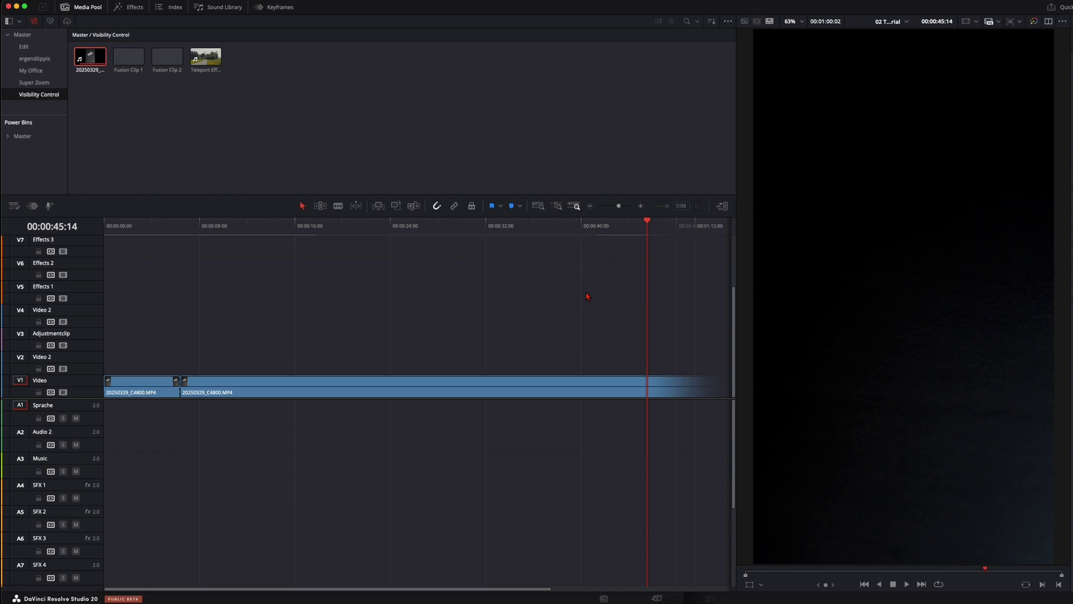
left_click(583, 230)
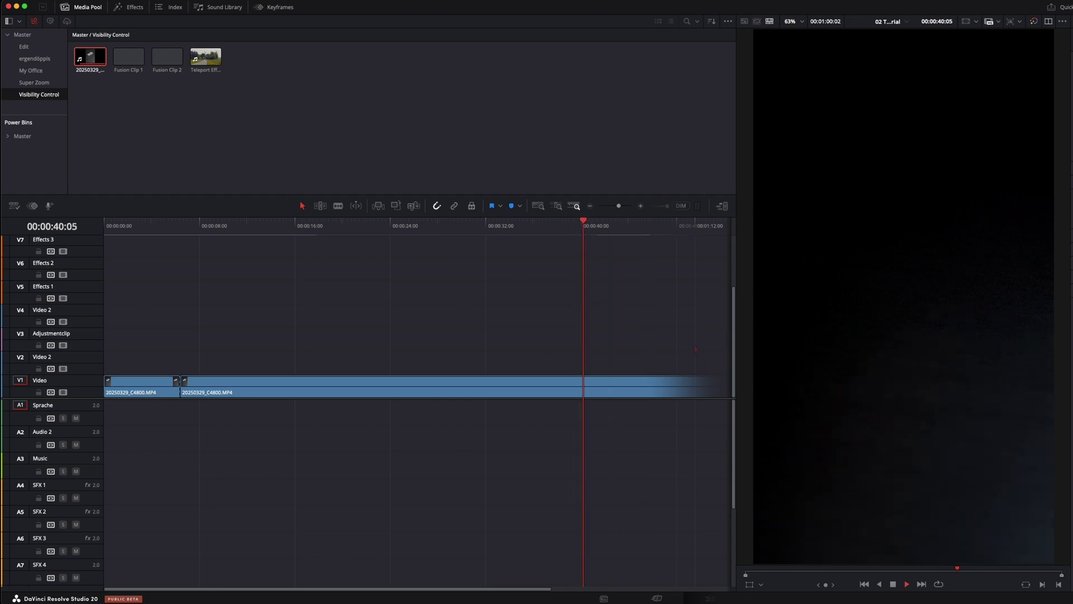
key("space")
key("shift+super+[")
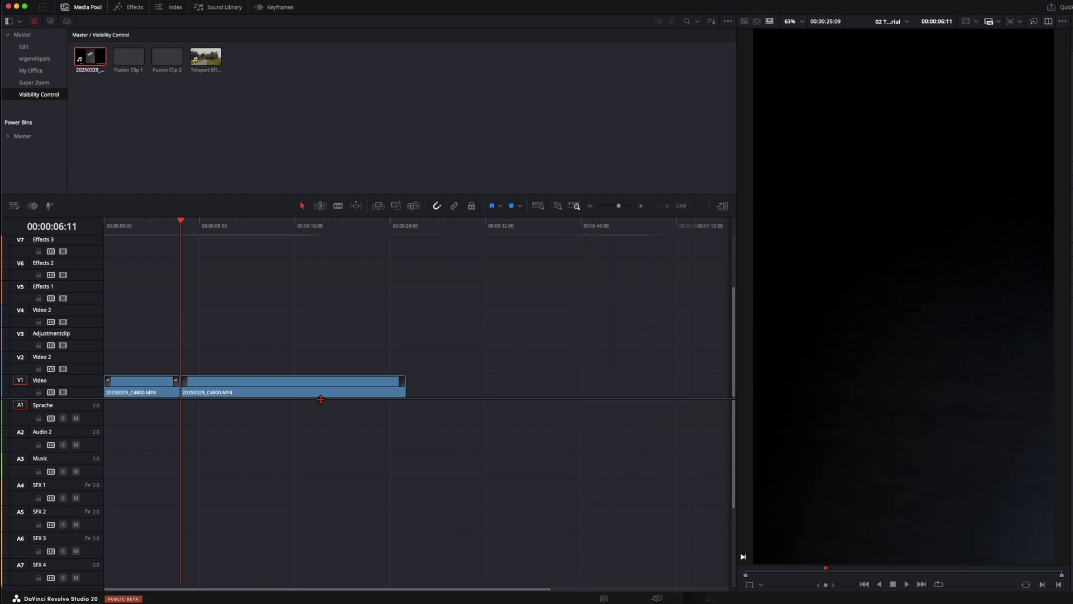
Step: Turn the second clip into a freeze frame through its clip speed settings
left_click(231, 395)
key("r")
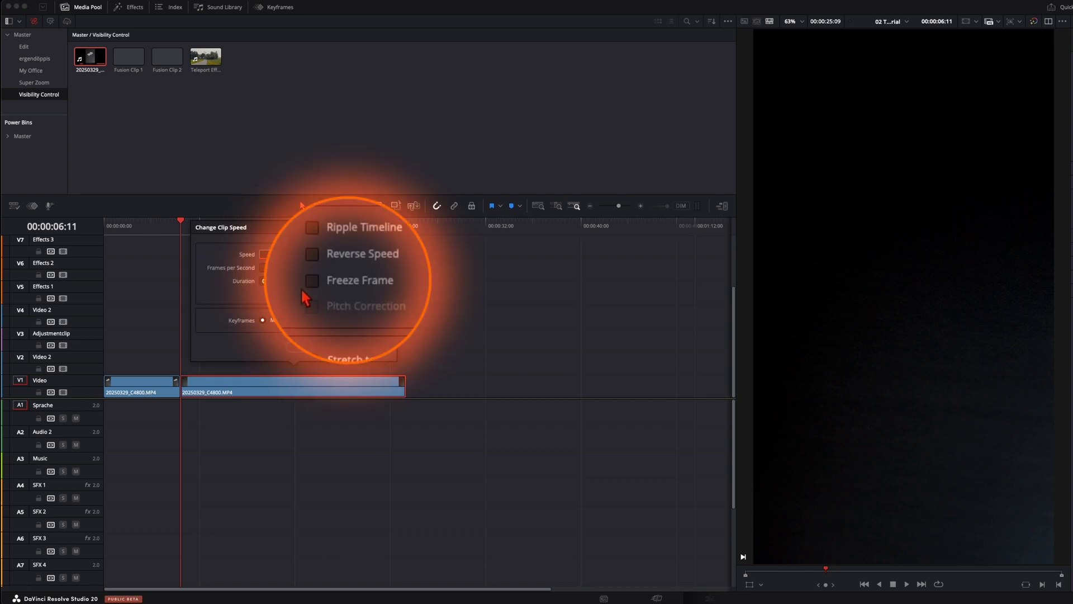
left_click(312, 281)
left_click(366, 347)
Step: Stack the car clip on V2 above the freeze frame at the timeline start and trim the freeze frame to the same end
key("super+=")
key("super+=")
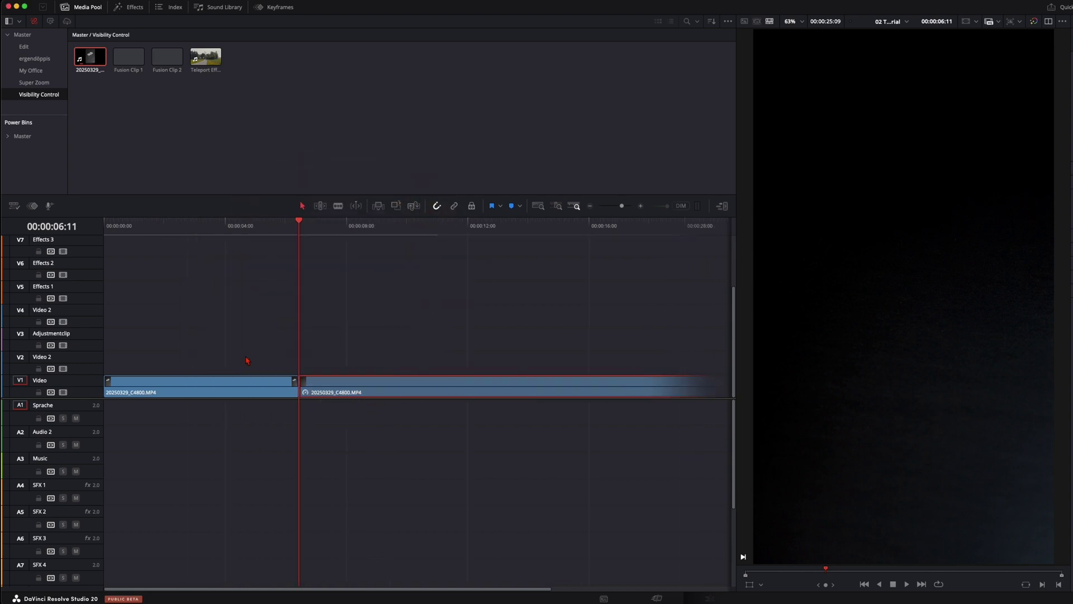
left_click_drag(191, 380, 196, 362)
left_click_drag(352, 395, 156, 394)
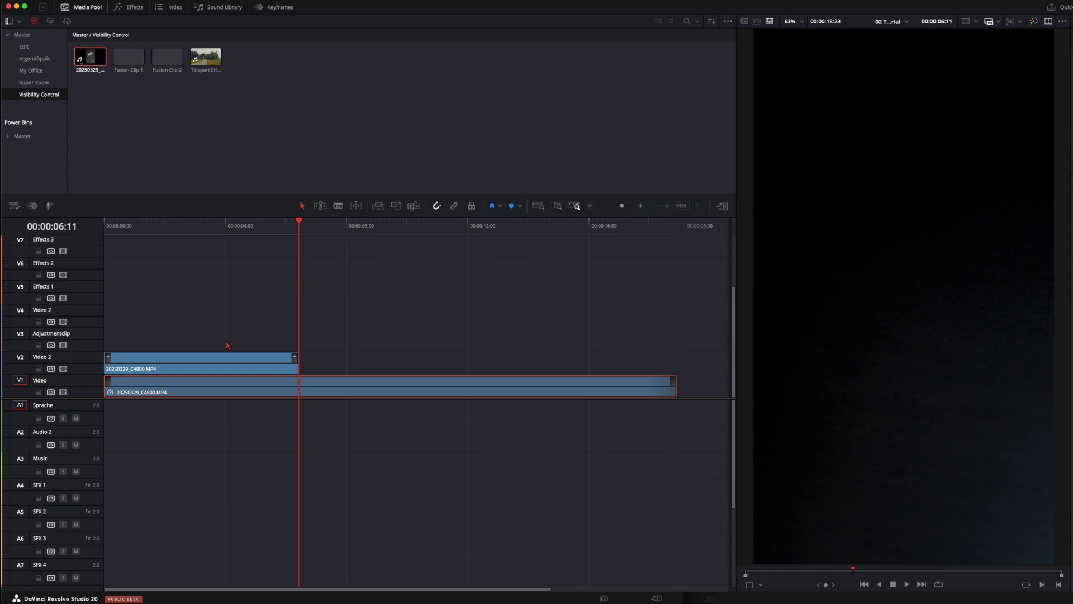
left_click(372, 368)
key("shift+]")
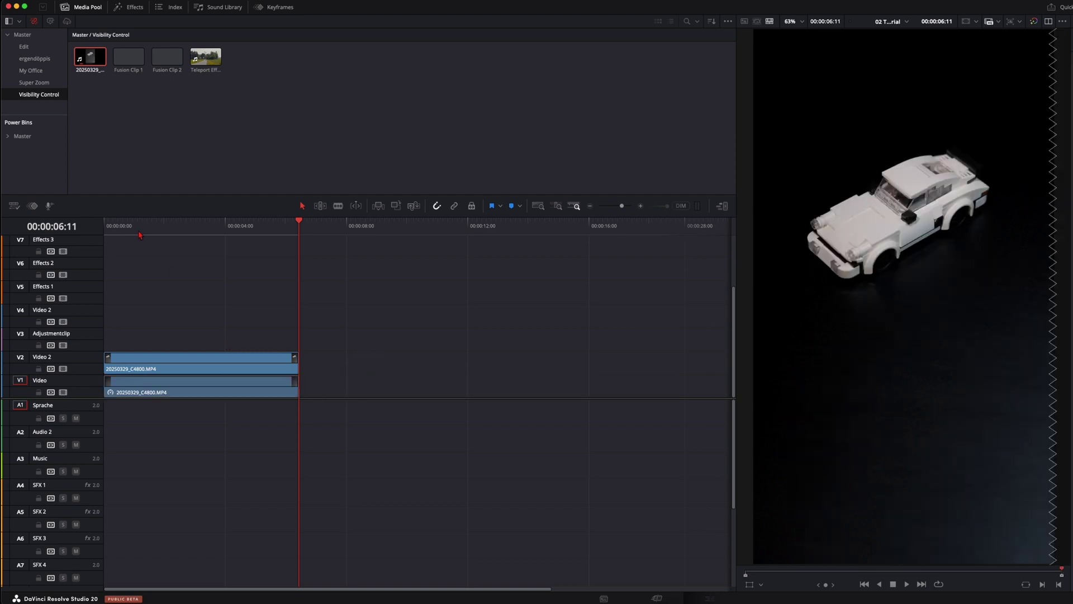
Step: Play back the stacked clips and toggle the upper car clip off and on to compare it with the empty background
key("Home")
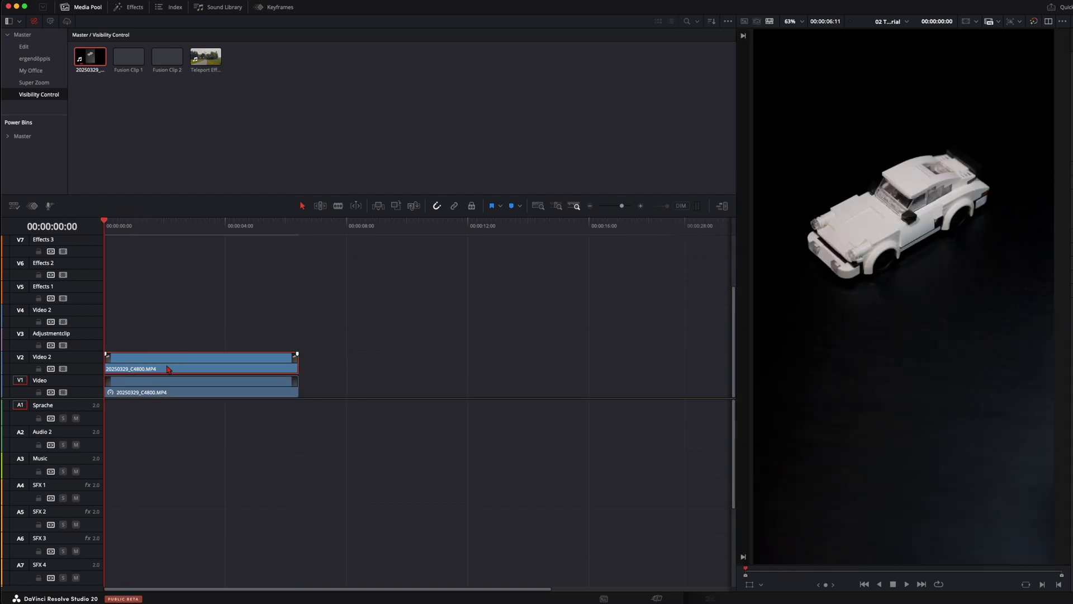
key("space")
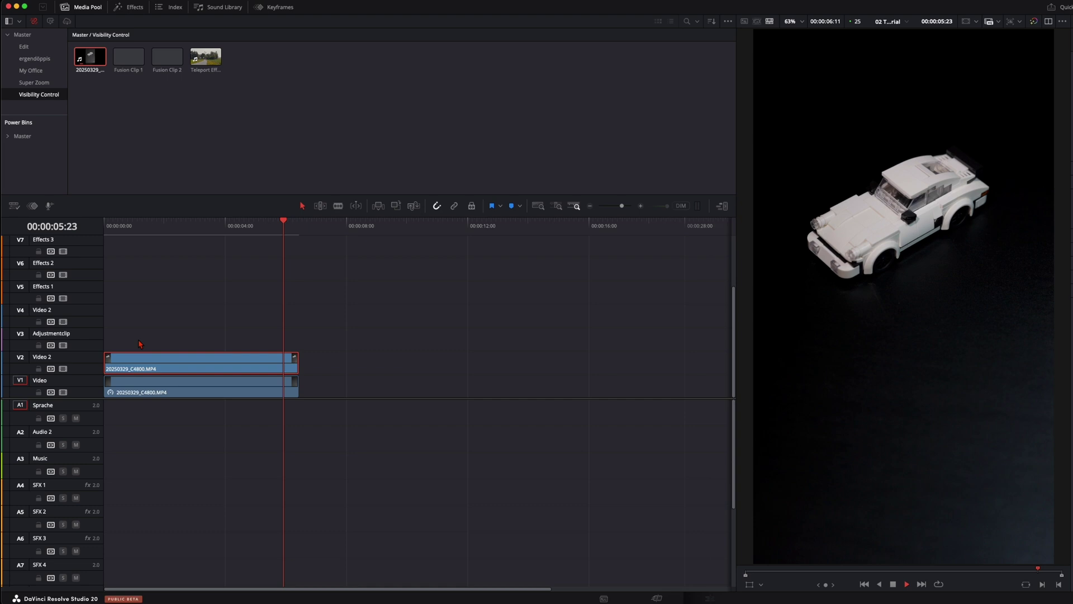
key("space")
key("d")
key("Home")
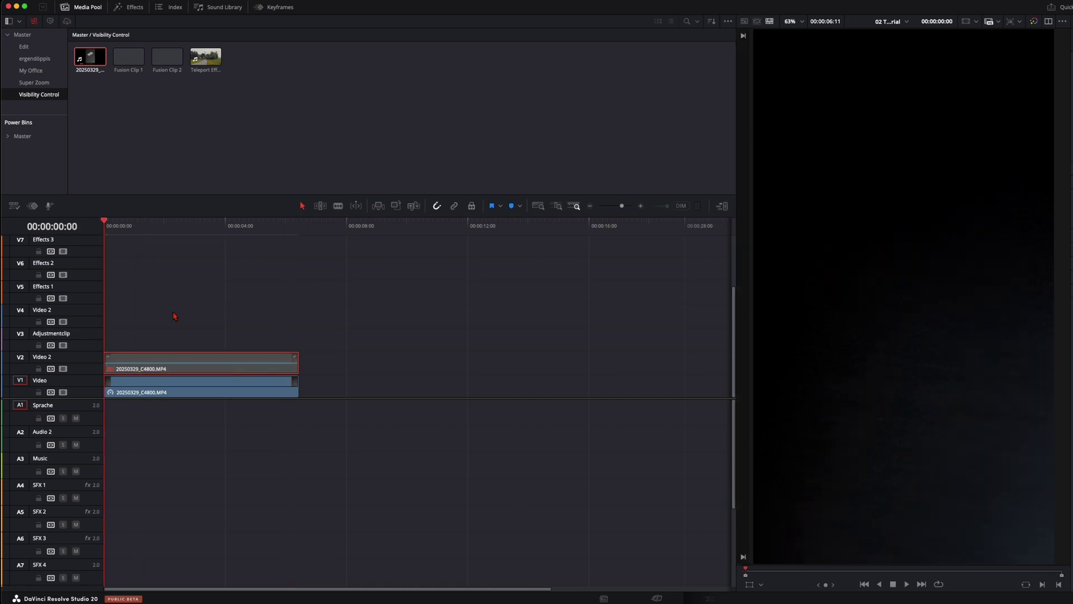
key("space")
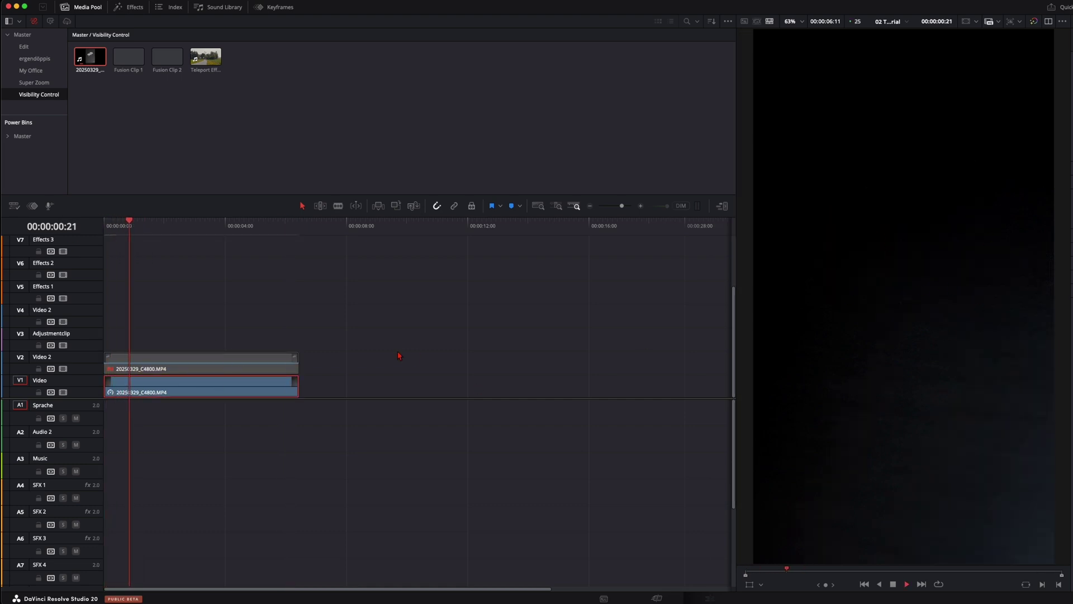
left_click(256, 369)
key("d")
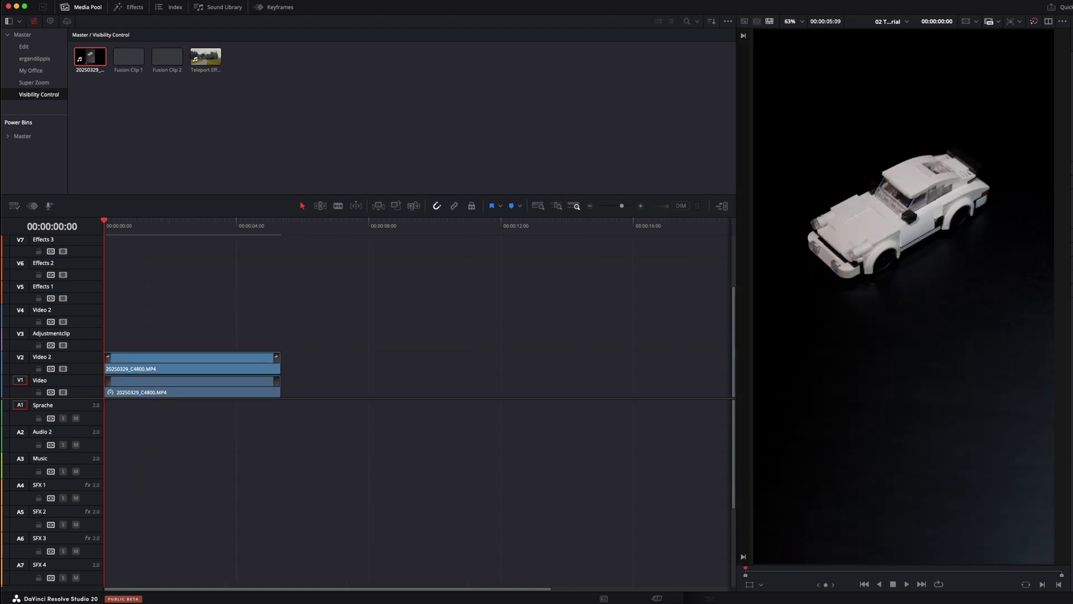
Step: Add a timeline marker at 00:00:00:22, where the finger is down on the table
key("space")
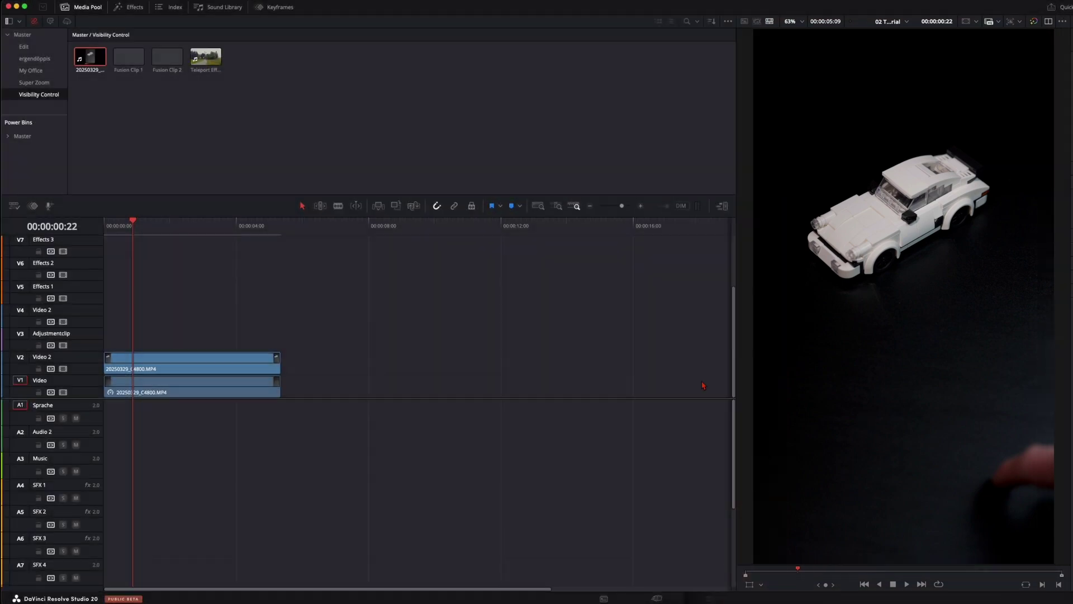
left_click(512, 205)
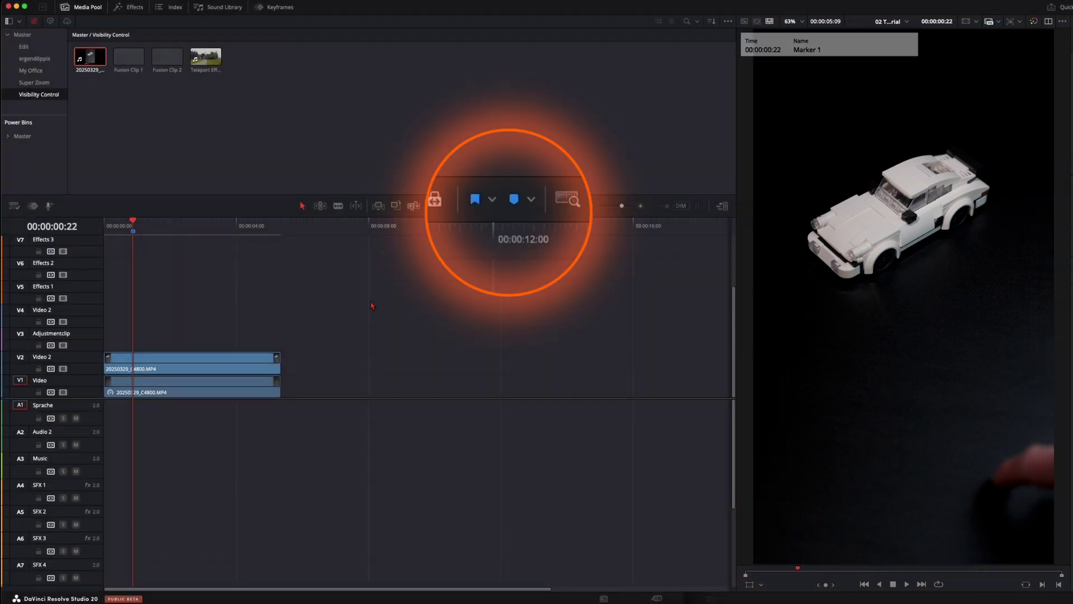
mouse_move(131, 226)
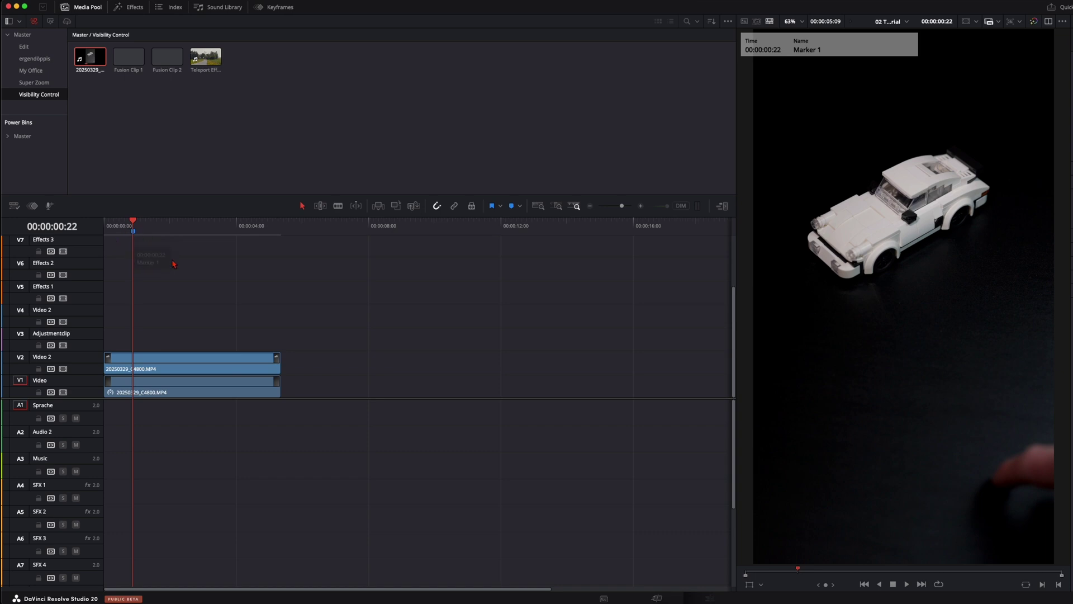
Step: Find the next finger movement and add a timeline marker at 00:00:02:04
key("space")
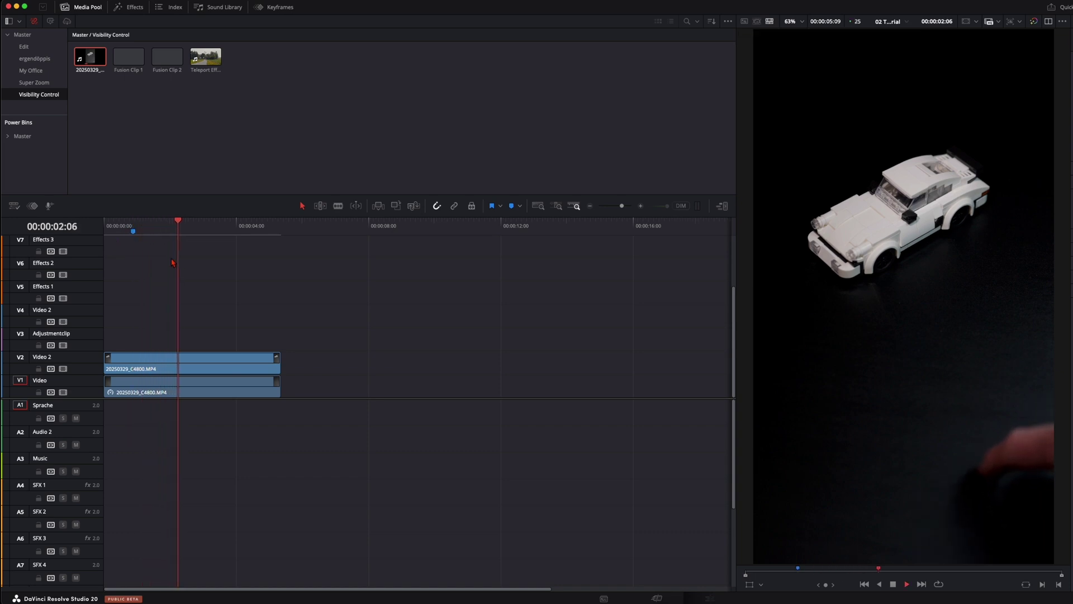
key("Left")
key("Left")
key("Left")
key("Left")
key("Left")
key("Left")
key("Left")
key("Left")
key("Left")
key("Left")
key("Left")
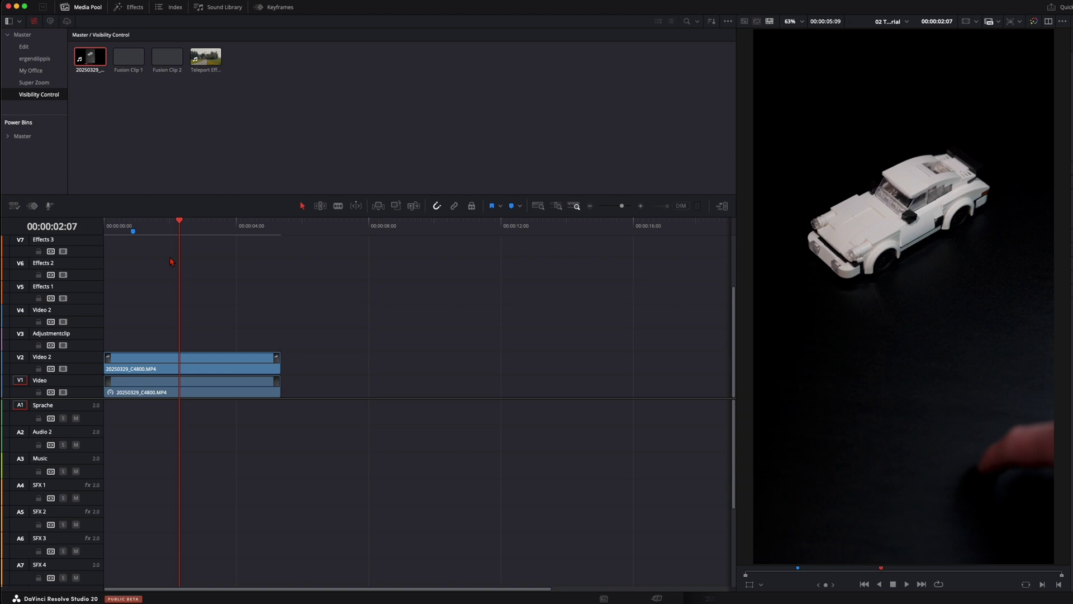
left_click_drag(171, 262, 175, 260)
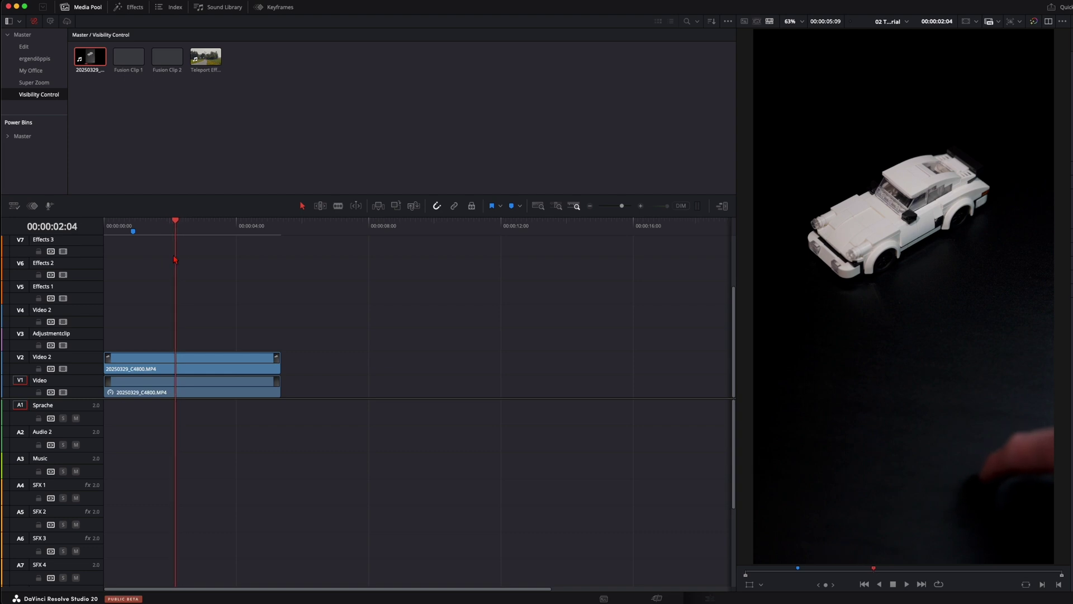
left_click(513, 208)
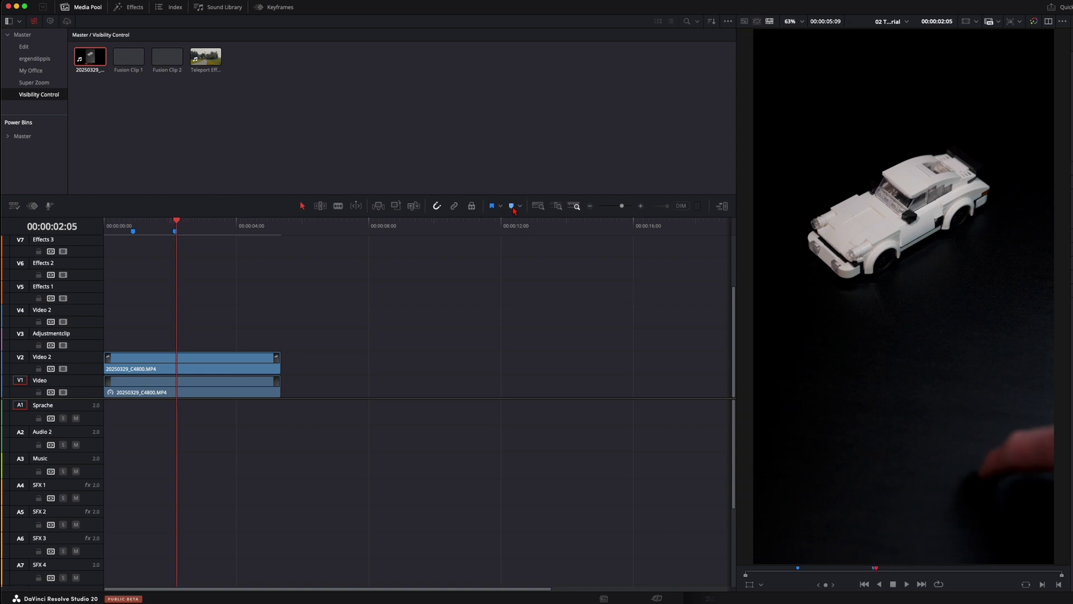
Step: Step through the frames to the next finger position and add a timeline marker at 00:00:02:18
key("Right")
key("Right")
key("Right")
key("Right")
key("Right")
key("Right")
key("Right")
key("Right")
key("Right")
key("Right")
key("Right")
key("Right")
key("Right")
key("Right")
key("Right")
key("Right")
key("Right")
key("Right")
key("Right")
key("Left")
key("Left")
key("Left")
key("Left")
key("Left")
key("Left")
key("Left")
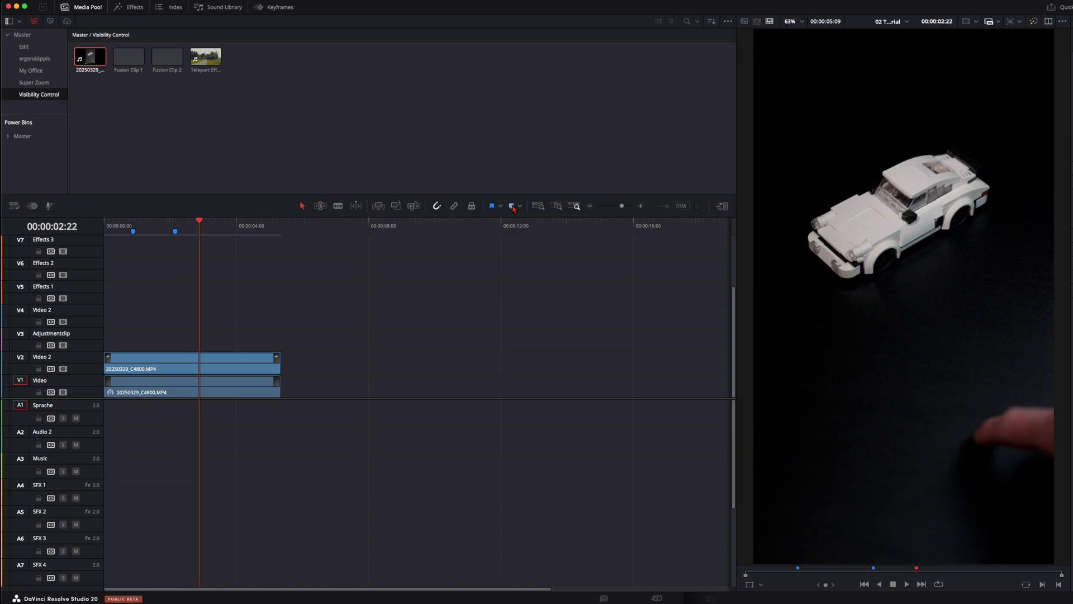
key("Right")
key("Right")
left_click(513, 208)
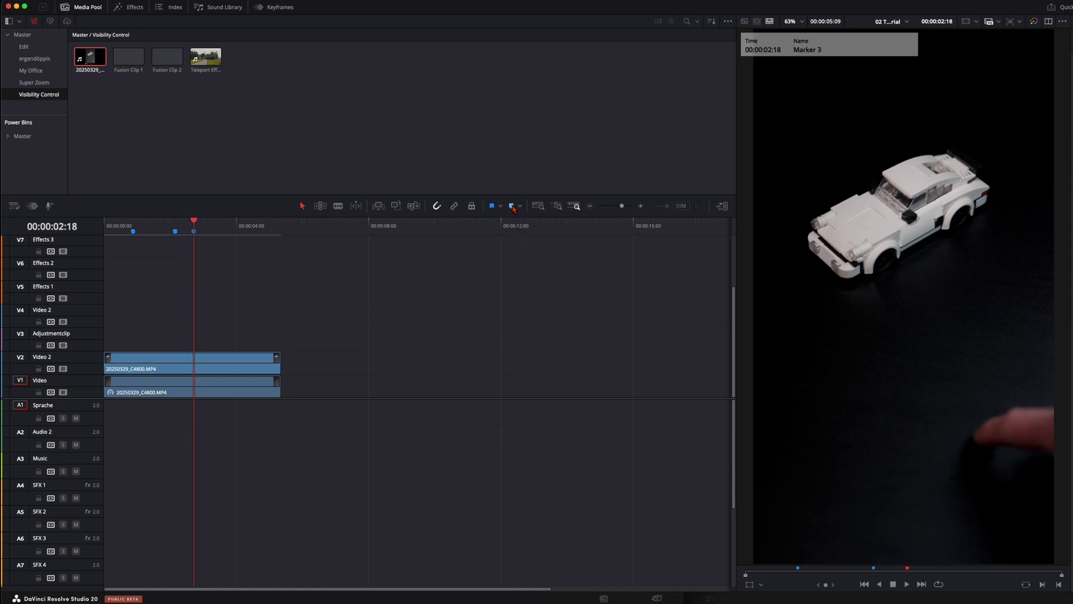
Step: Advance frame by frame to the next finger movement and add a timeline marker at 00:00:03:15
key("Right")
key("Right")
key("Right")
key("Right")
key("Right")
key("Right")
key("Right")
key("Right")
key("Right")
key("Right")
key("Right")
key("Right")
key("Right")
key("Right")
key("Right")
key("Right")
key("Right")
key("Right")
key("Right")
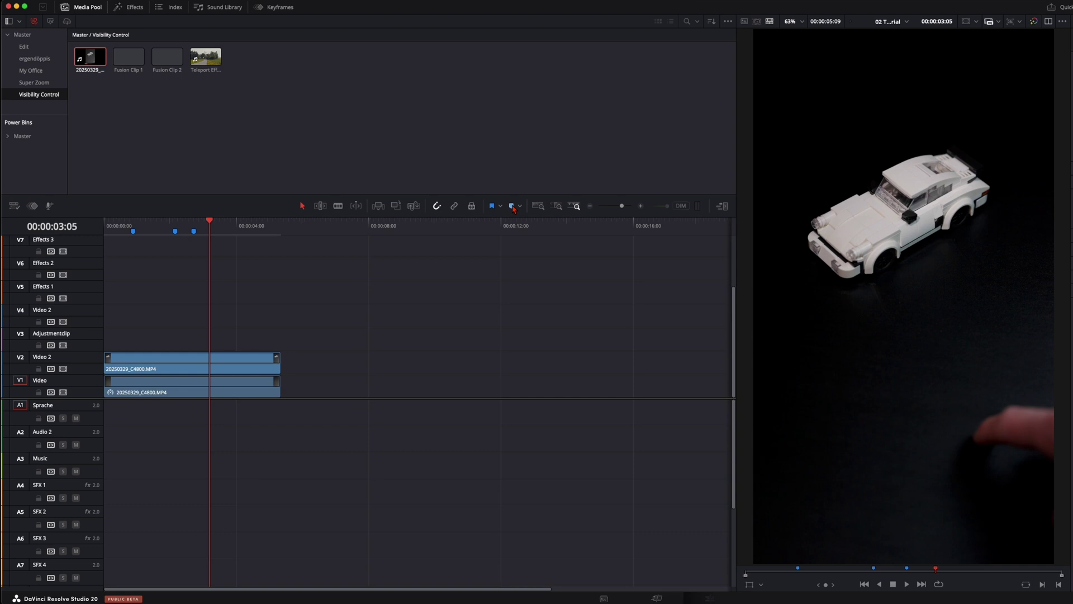
key("Right")
key("Right")
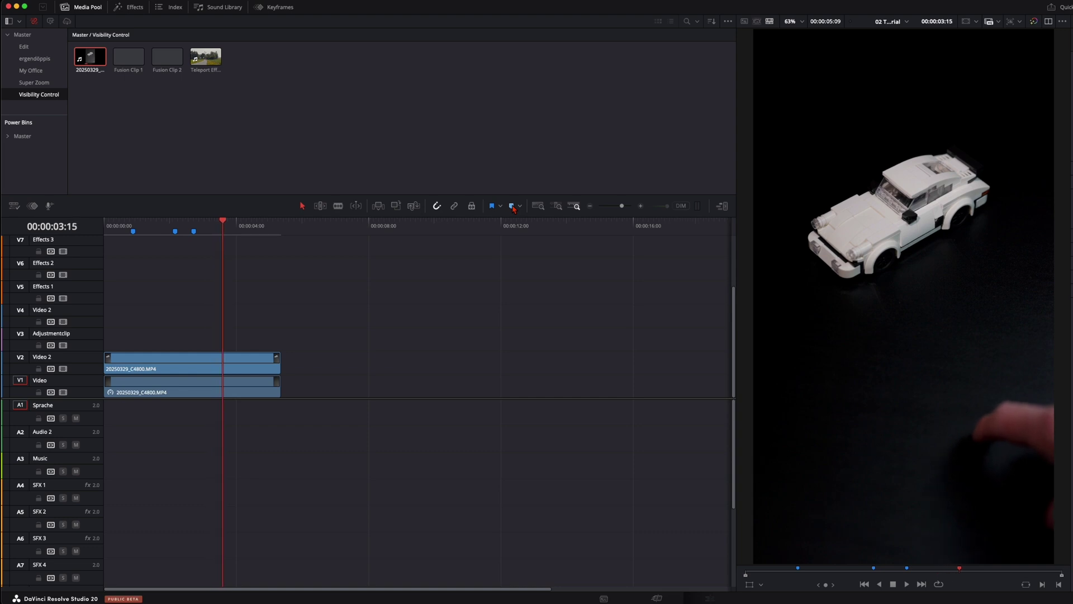
left_click(513, 208)
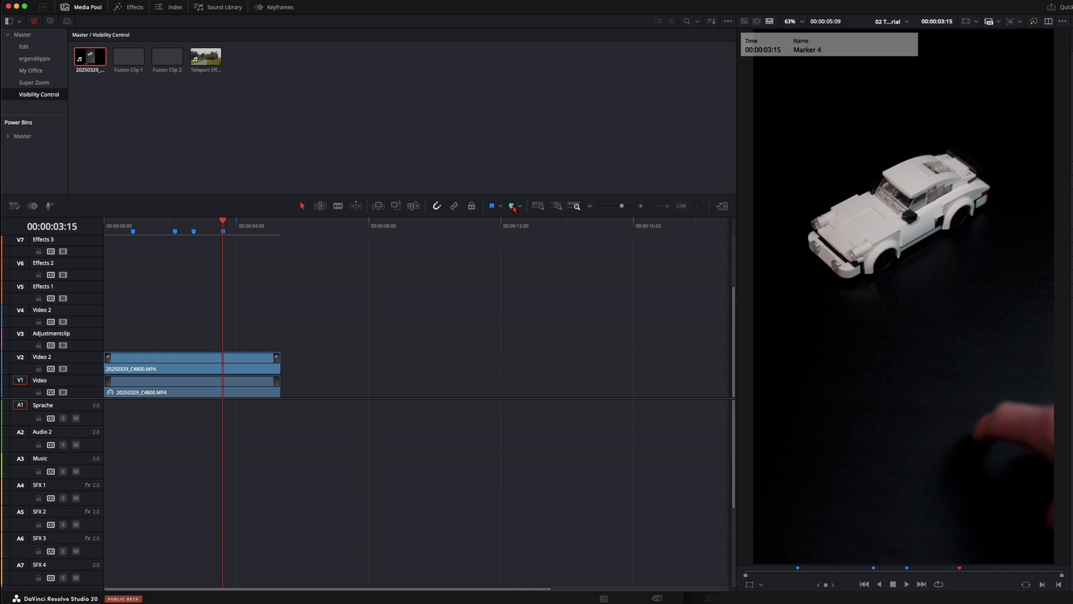
Step: Advance to the finger's following position and add a timeline marker at 00:00:04:03
key("Right")
key("Right")
key("Right")
key("Right")
key("Right")
key("Right")
key("Right")
key("Right")
key("Right")
key("Right")
key("Right")
key("Right")
key("Right")
key("Right")
key("Right")
key("Left")
key("Left")
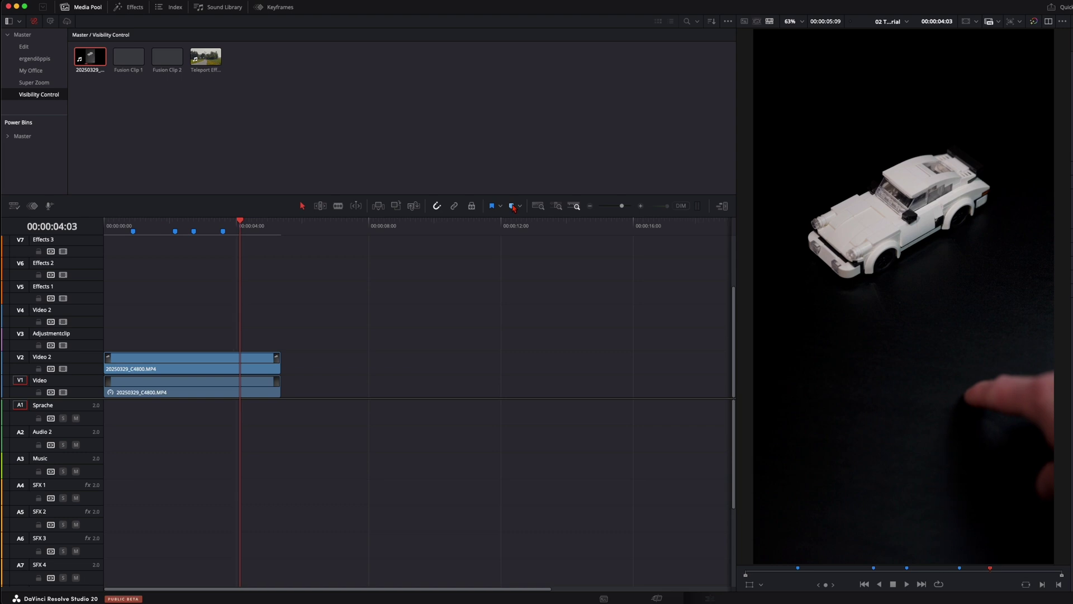
left_click(512, 208)
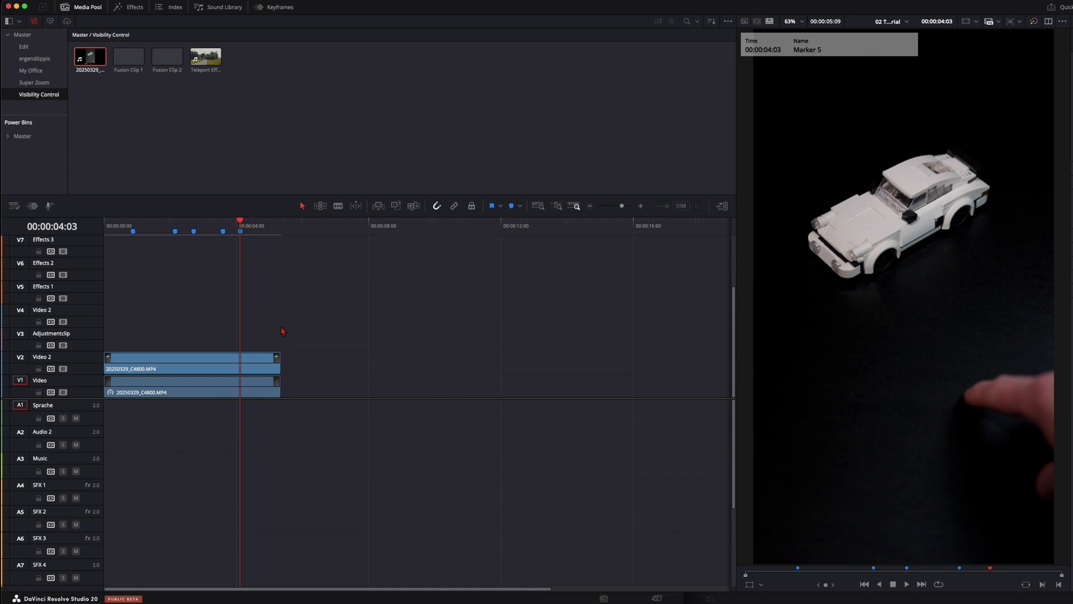
Step: Select both stacked clips and combine them into a new Fusion clip
left_click(131, 226)
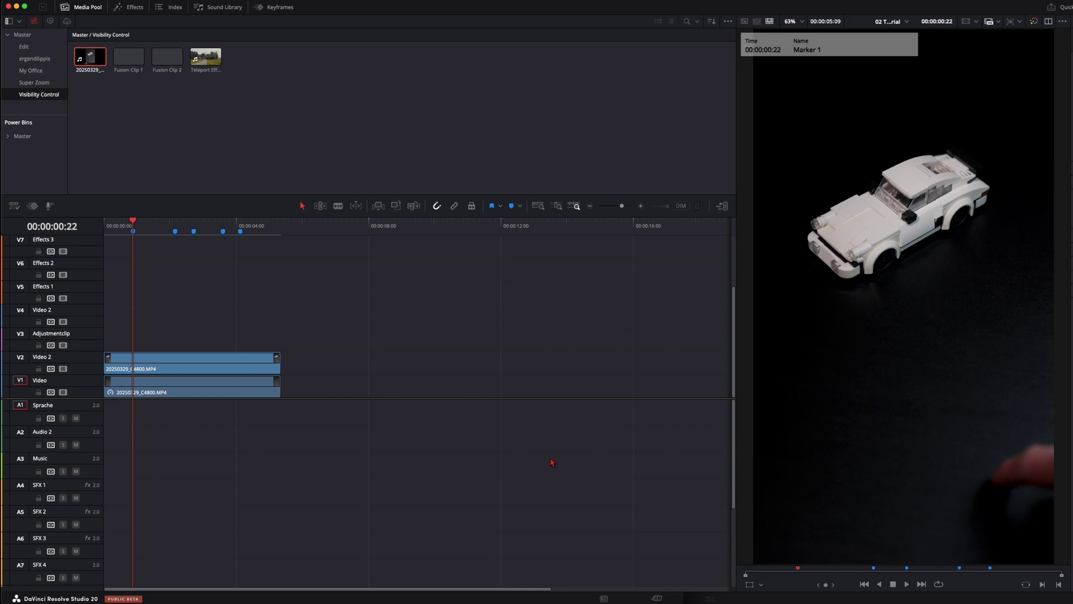
left_click_drag(180, 320, 205, 391)
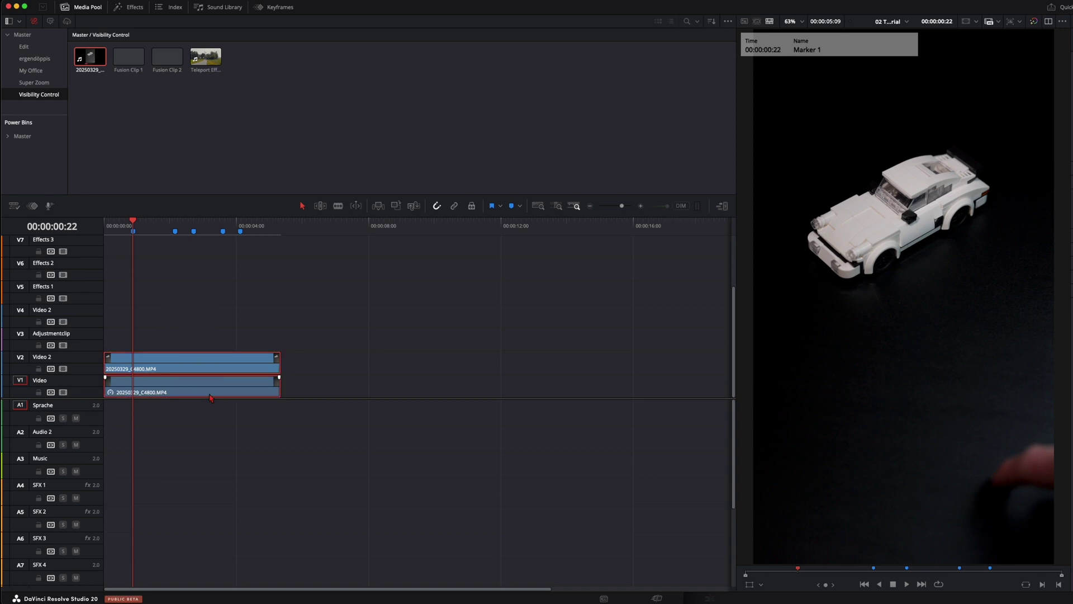
right_click(208, 392)
left_click(235, 126)
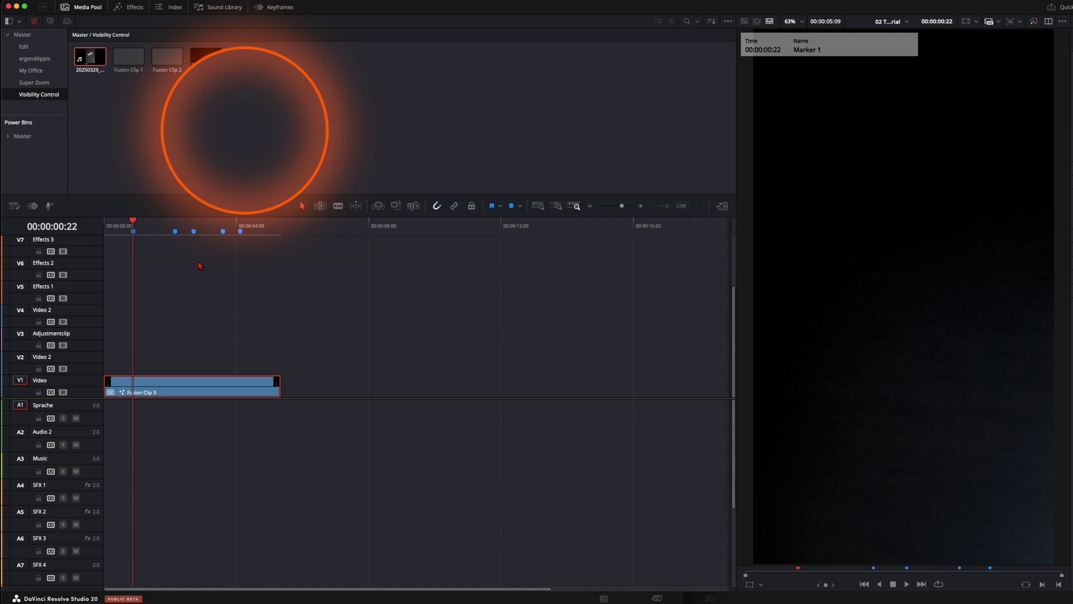
Step: Open the new clip on the Fusion page, spread out its media nodes, and rename MediaIn1 as clean and MediaIn2 as porsche
key("Home")
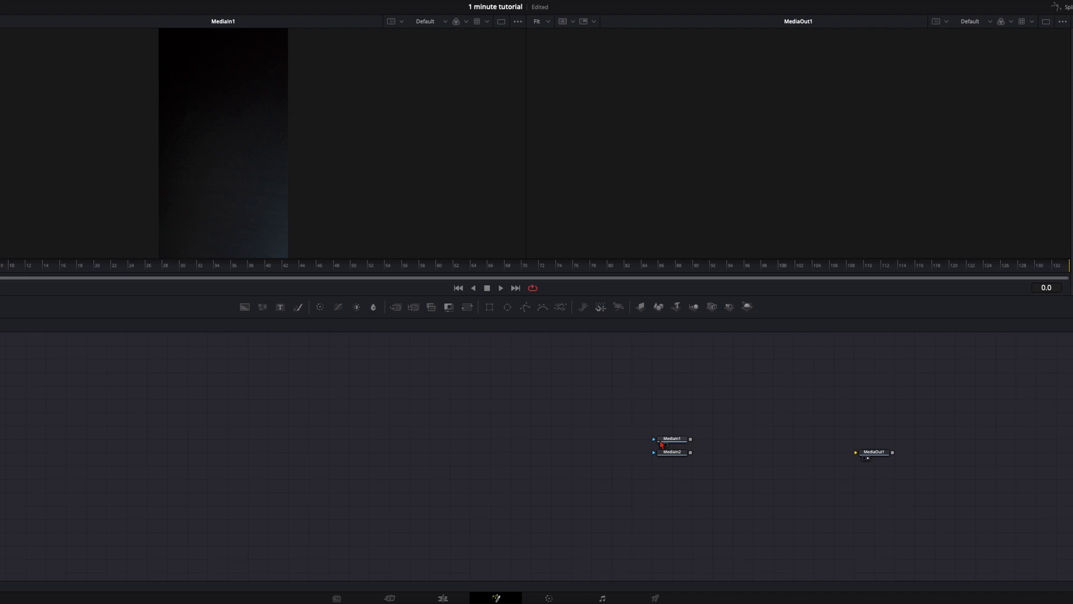
left_click_drag(675, 444, 735, 418)
left_click(663, 459)
left_click_drag(168, 267, 0, 265)
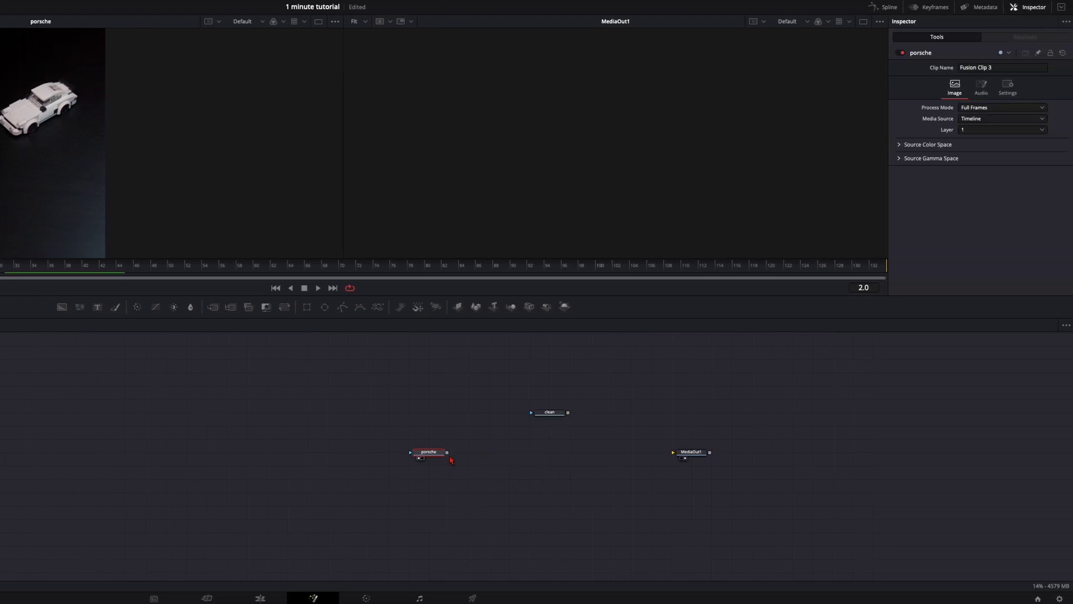
Step: Connect the porsche node to MediaOut1 and move the clean node higher above the connection
left_click_drag(447, 452, 673, 452)
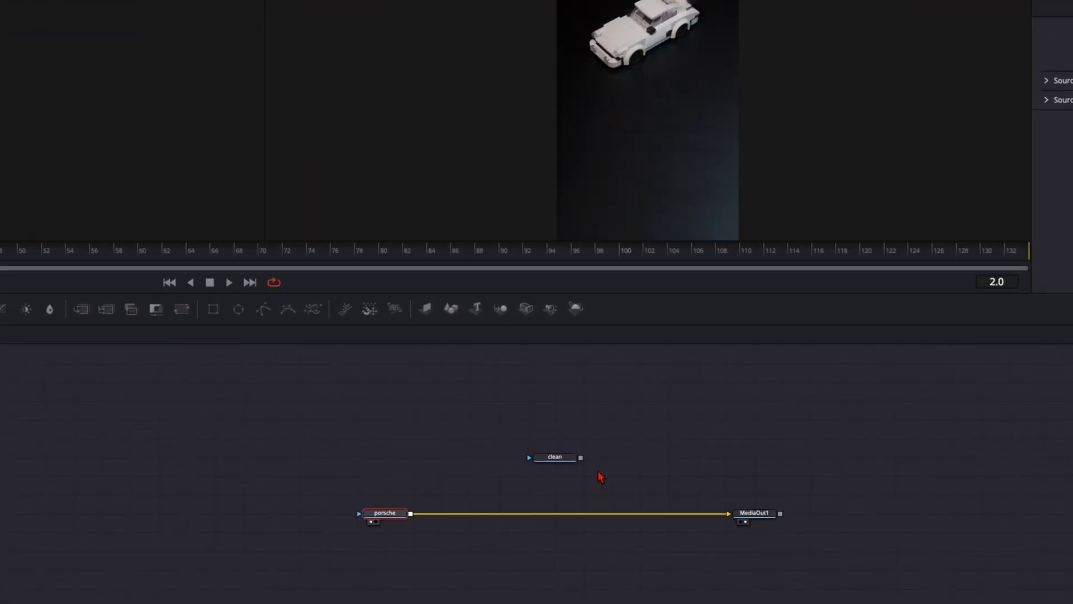
left_click_drag(568, 460, 595, 385)
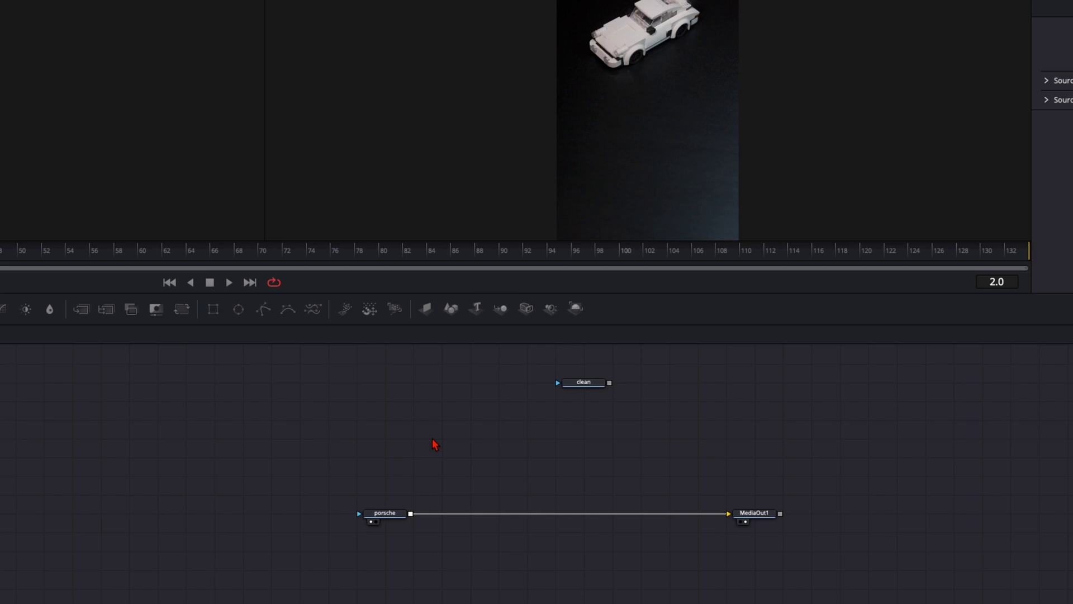
Step: Add a Magic Mask node to the node graph and connect the porsche node's output to its input
key("shift+space")
type("magic")
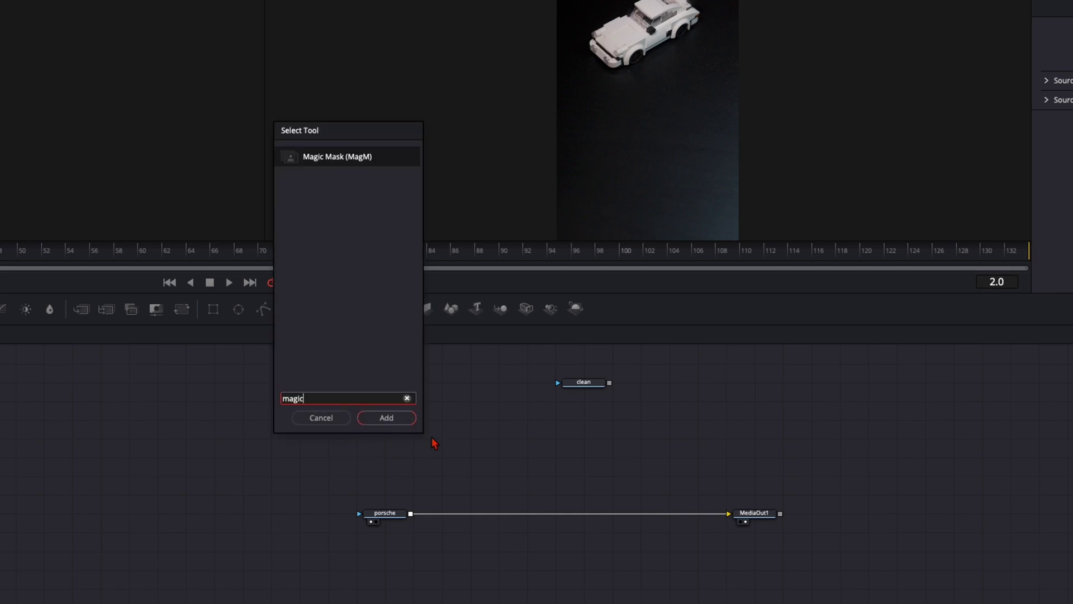
key("Return")
left_click_drag(434, 443, 491, 443)
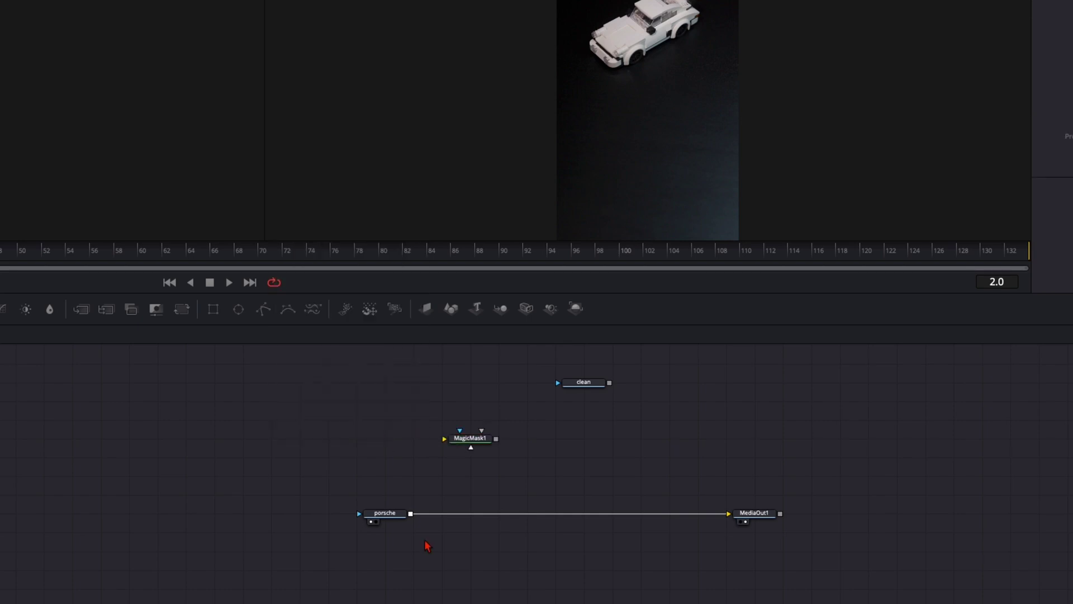
left_click(415, 523)
left_click_drag(411, 513, 446, 441)
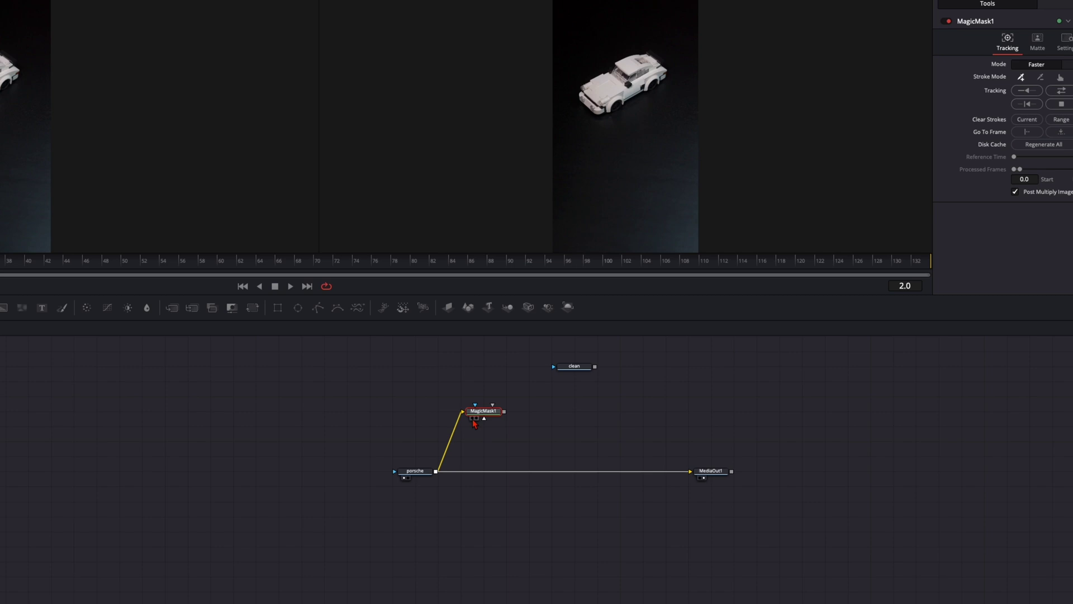
Step: Paint Magic Mask strokes over the car and track it in both directions using Better mode with Refine Range 1
scroll(252, 101, "up", 8)
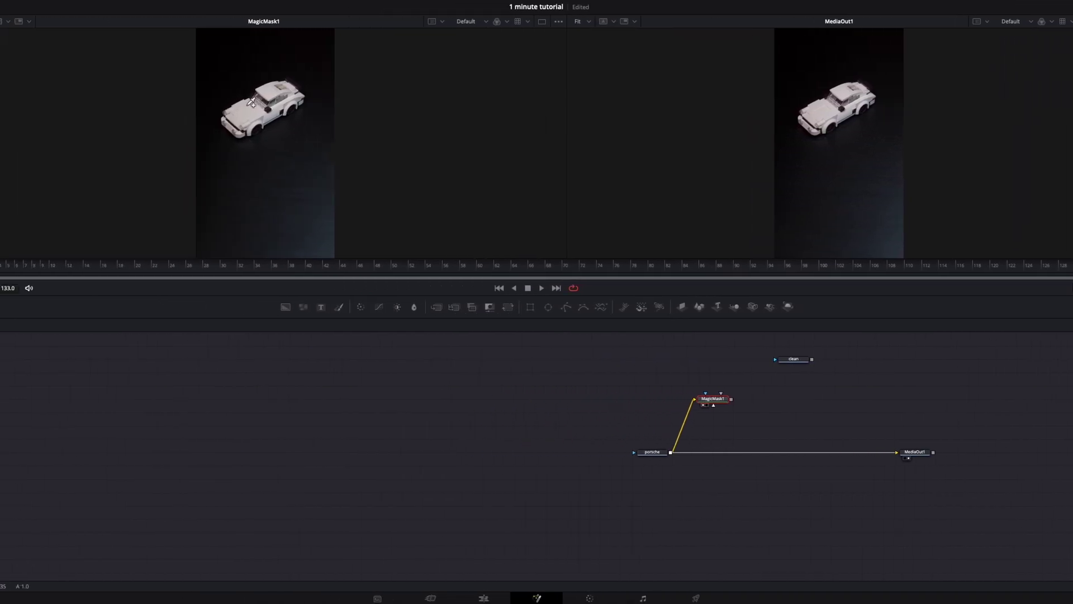
scroll(251, 101, "down", 3)
left_click_drag(252, 101, 225, 143)
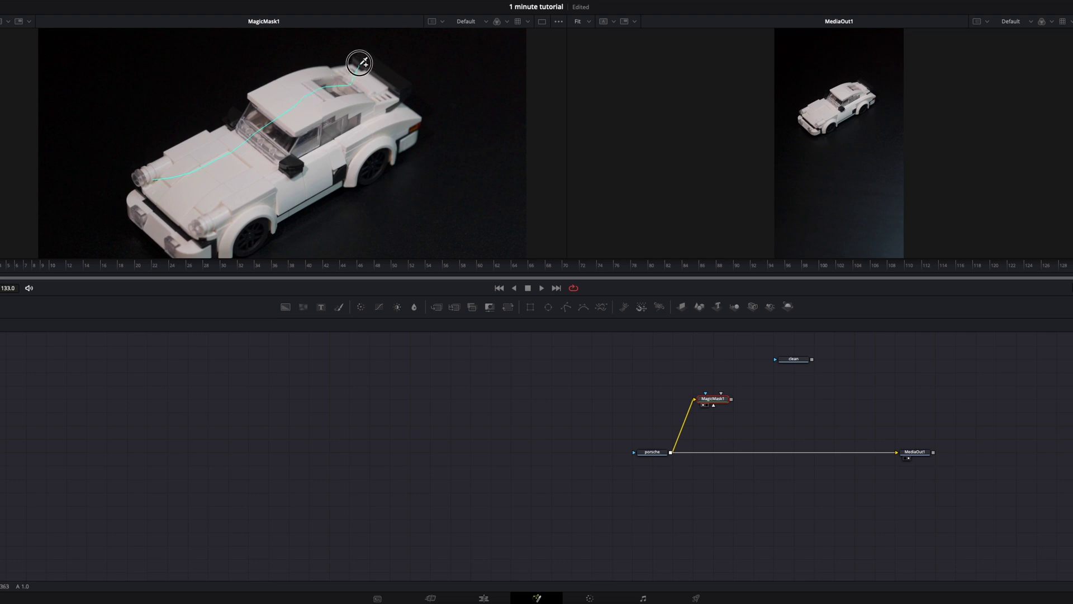
left_click_drag(385, 84, 387, 85)
left_click_drag(967, 103, 961, 104)
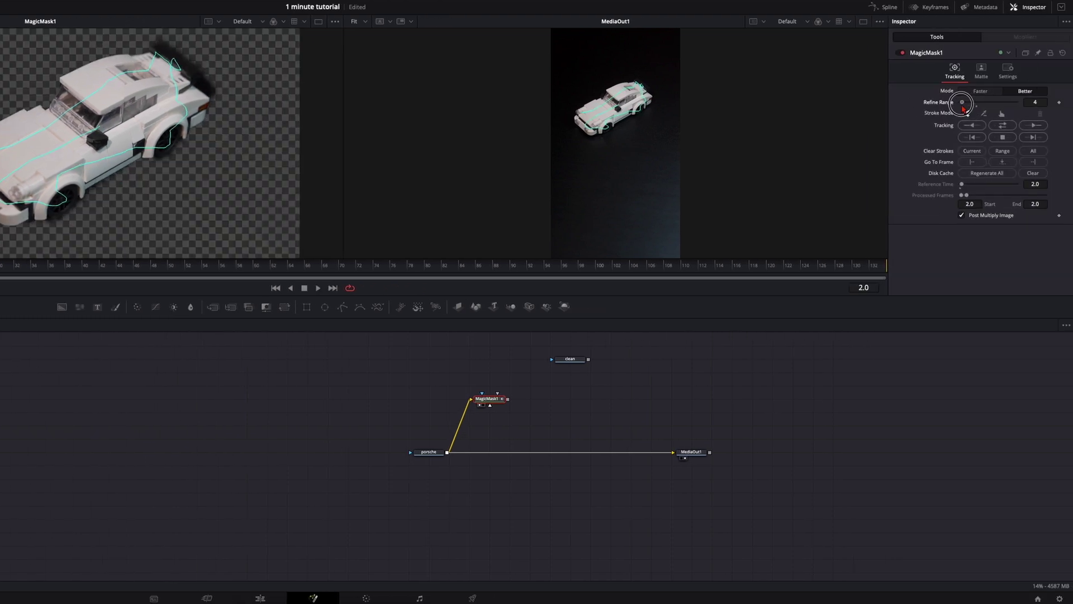
left_click(1010, 128)
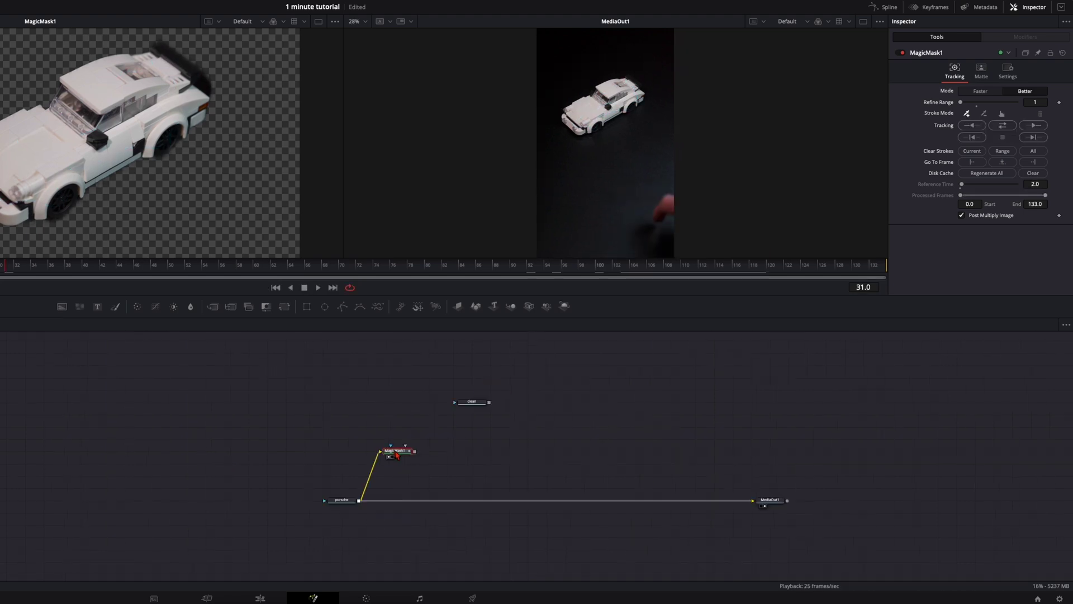
Step: Insert a Displace node with MagicMask1 as foreground and clean as background, and merge its output over the porsche node
key("shift+space")
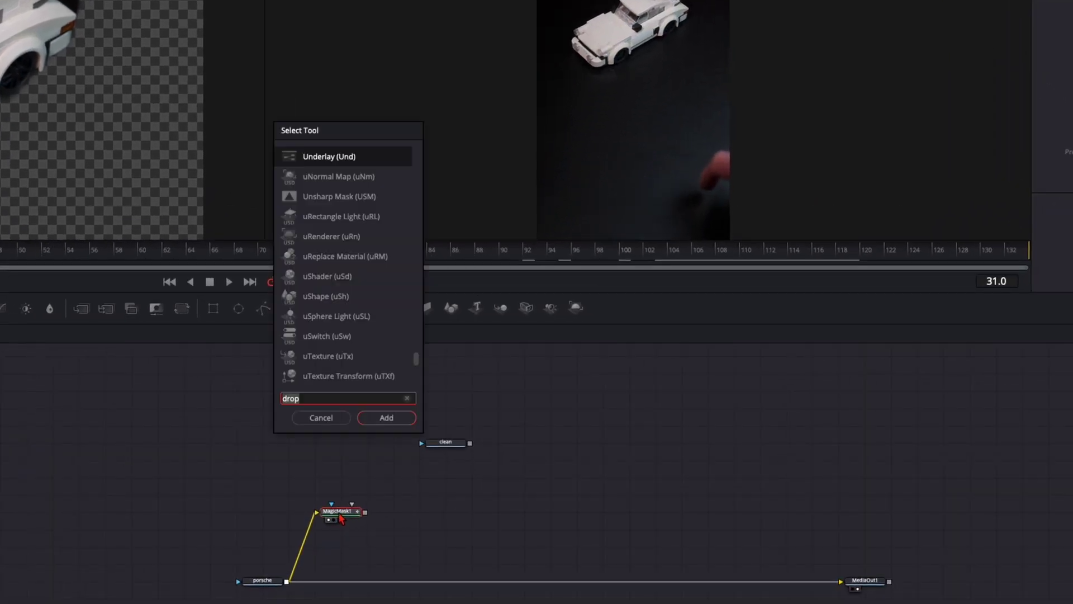
type("displ")
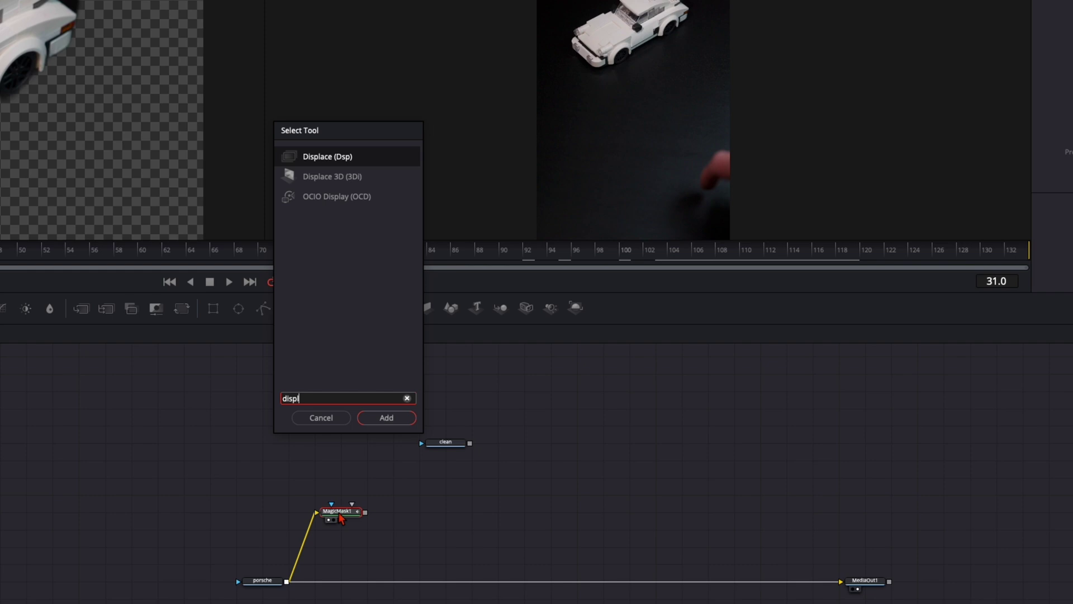
key("Return")
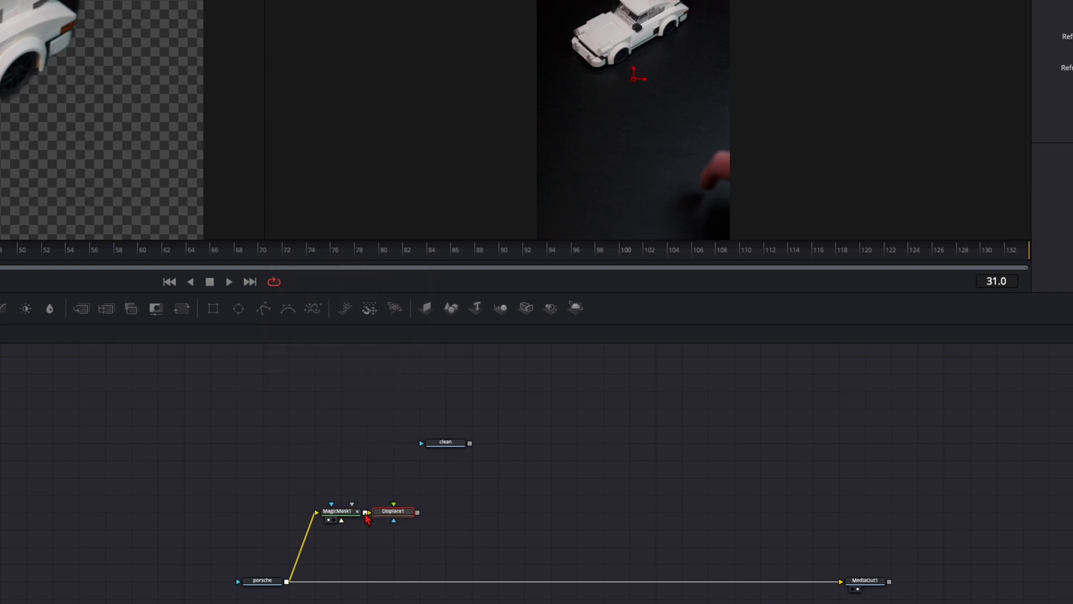
left_click_drag(401, 520, 446, 505)
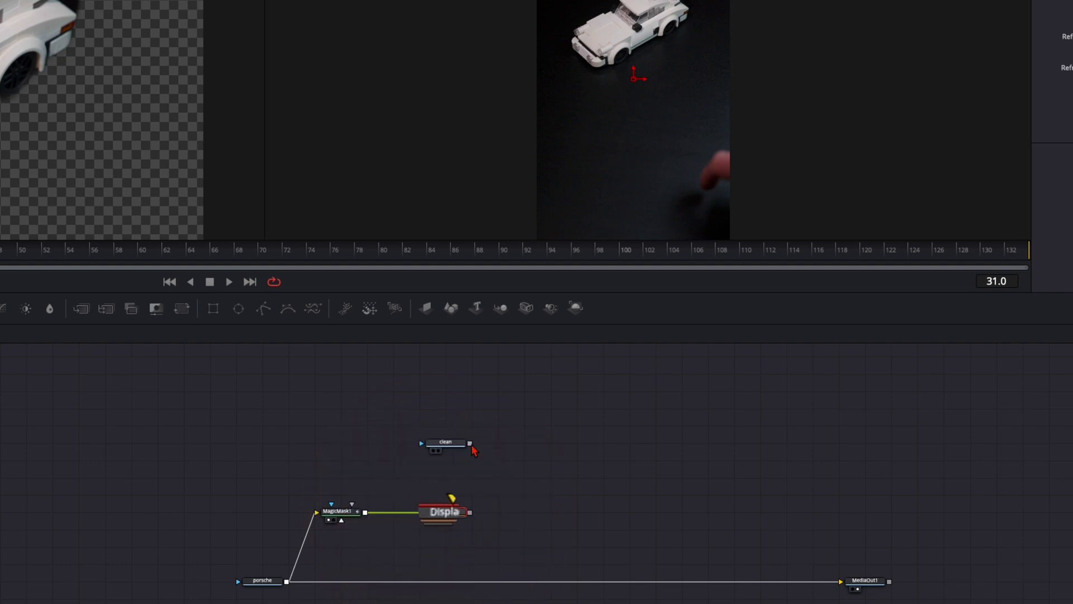
left_click_drag(471, 447, 287, 582)
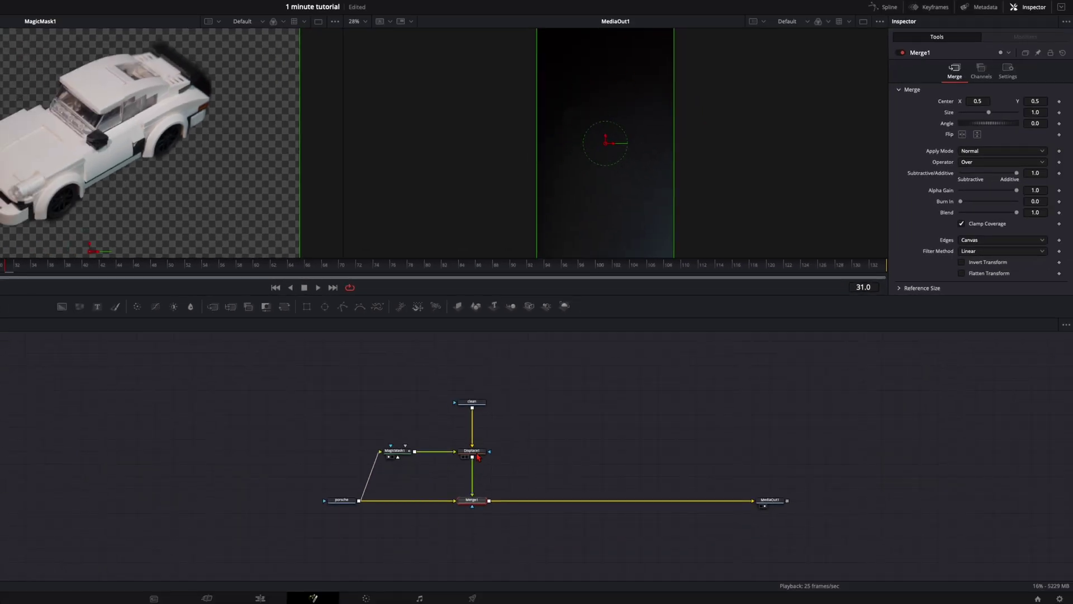
Step: Set the Displace1 node's Light Power to 0.709 and Spread to 0.331
left_click(475, 454)
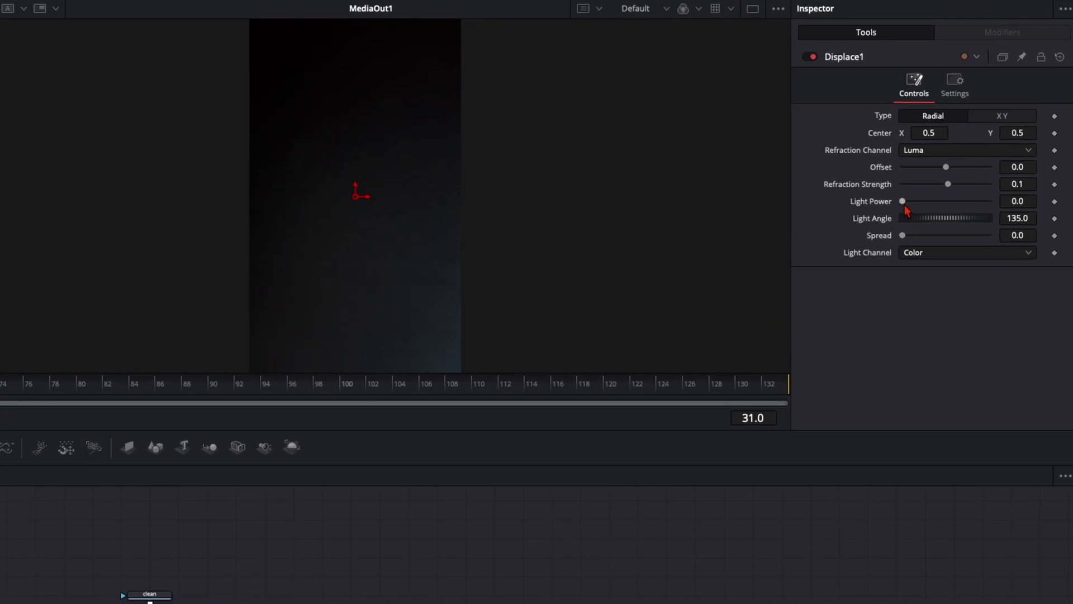
left_click_drag(907, 210, 914, 242)
left_click_drag(917, 206, 928, 207)
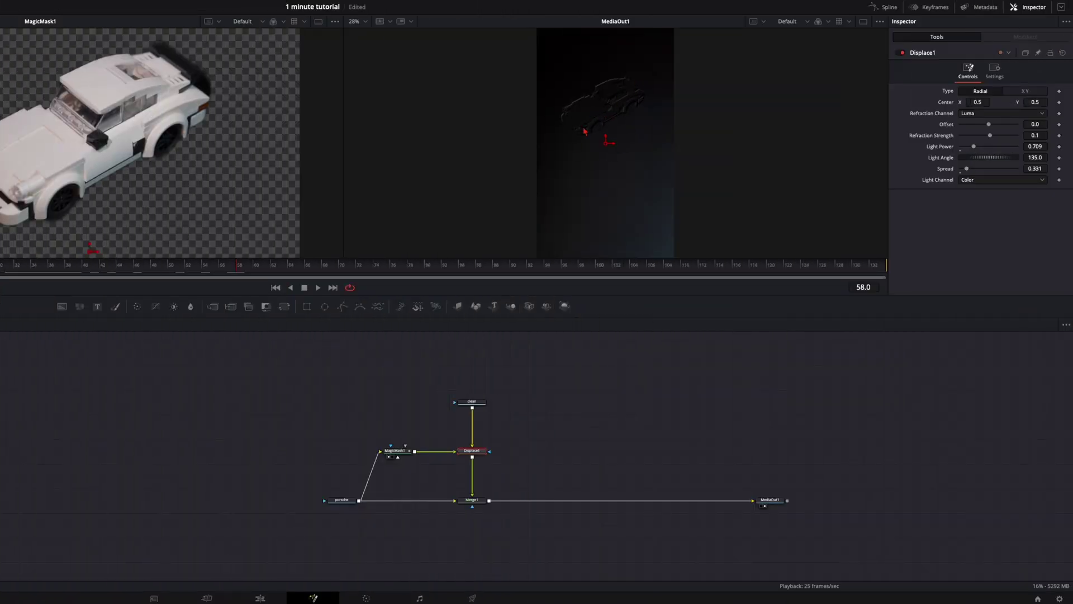
Step: At frame 67, mask Merge1 with a closed polygon around the car, running its lower edge diagonally between the car and the finger
left_click_drag(271, 269, 316, 266)
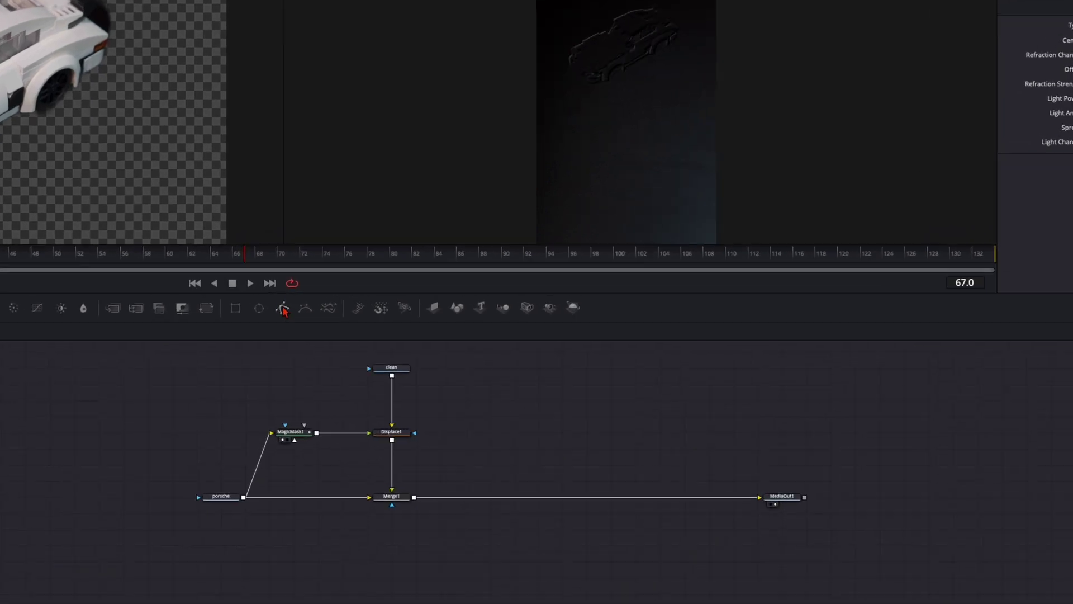
left_click(473, 502)
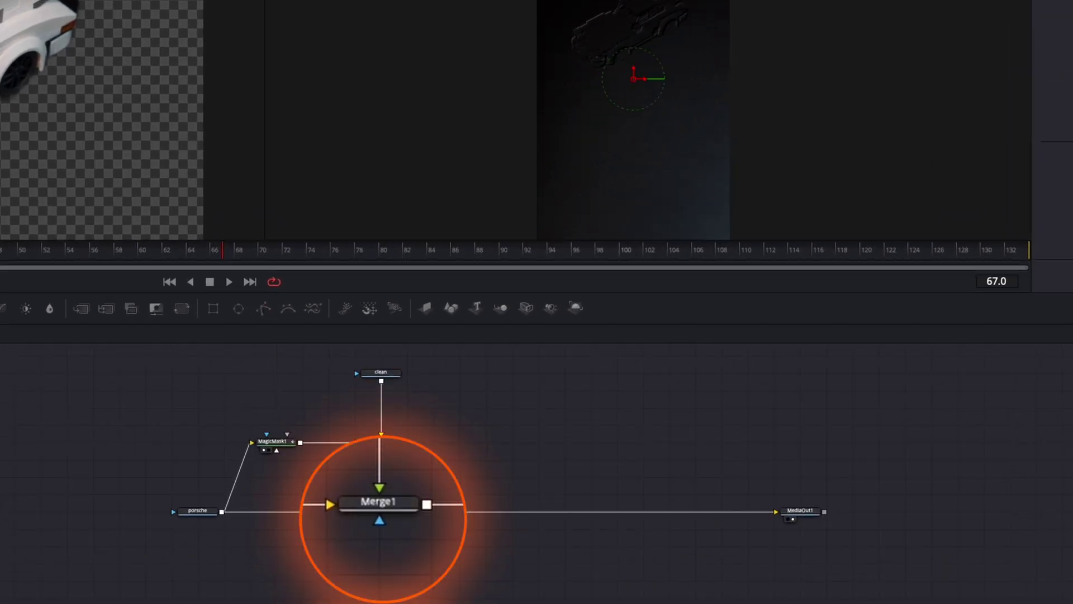
left_click_drag(410, 603, 384, 529)
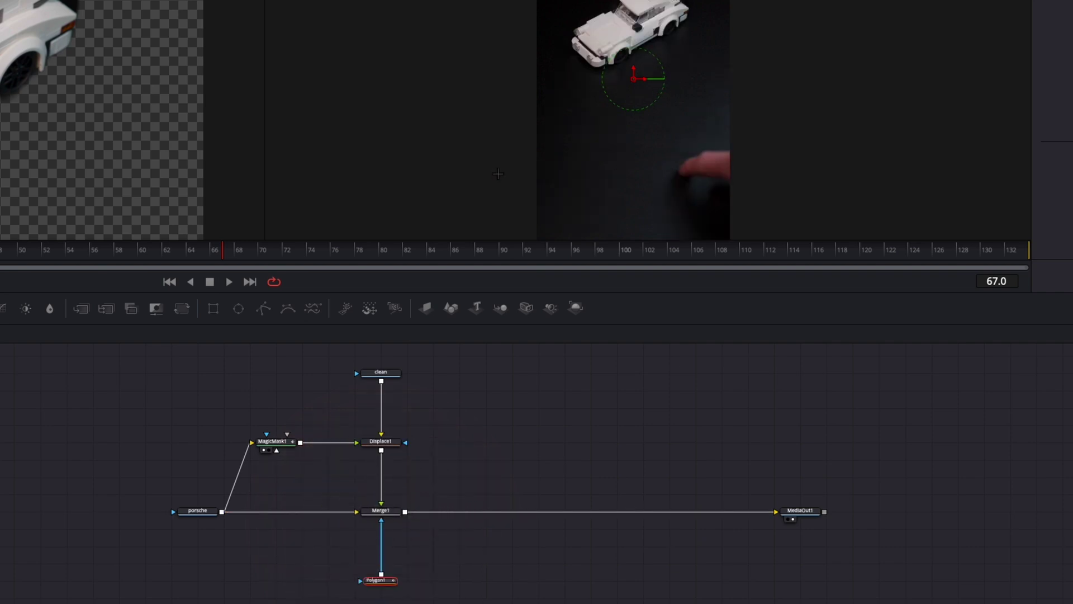
left_click(754, 35)
left_click_drag(784, 7, 769, 106)
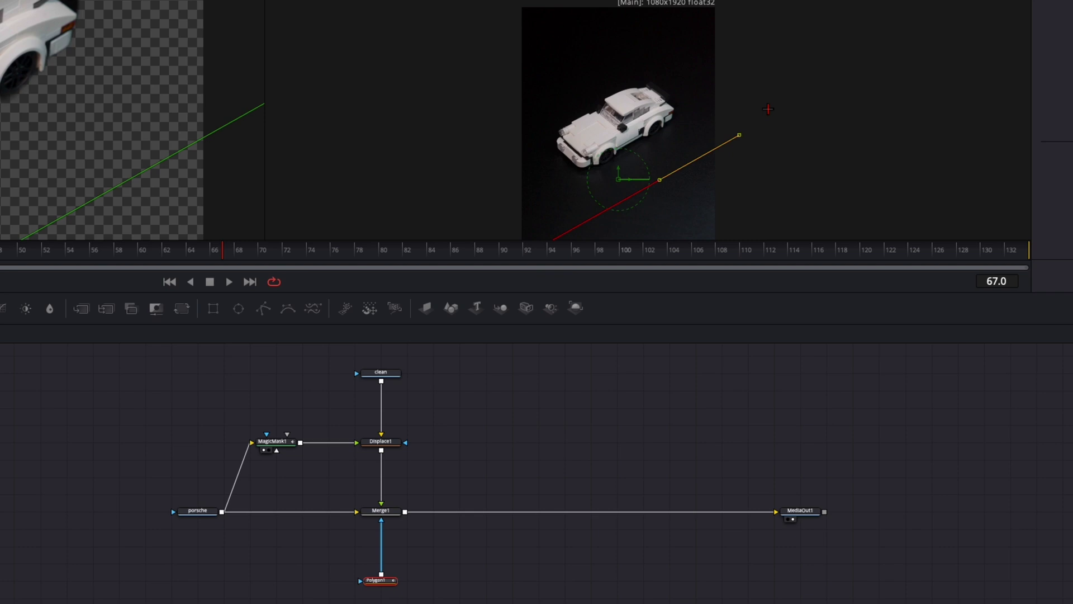
left_click(681, 72)
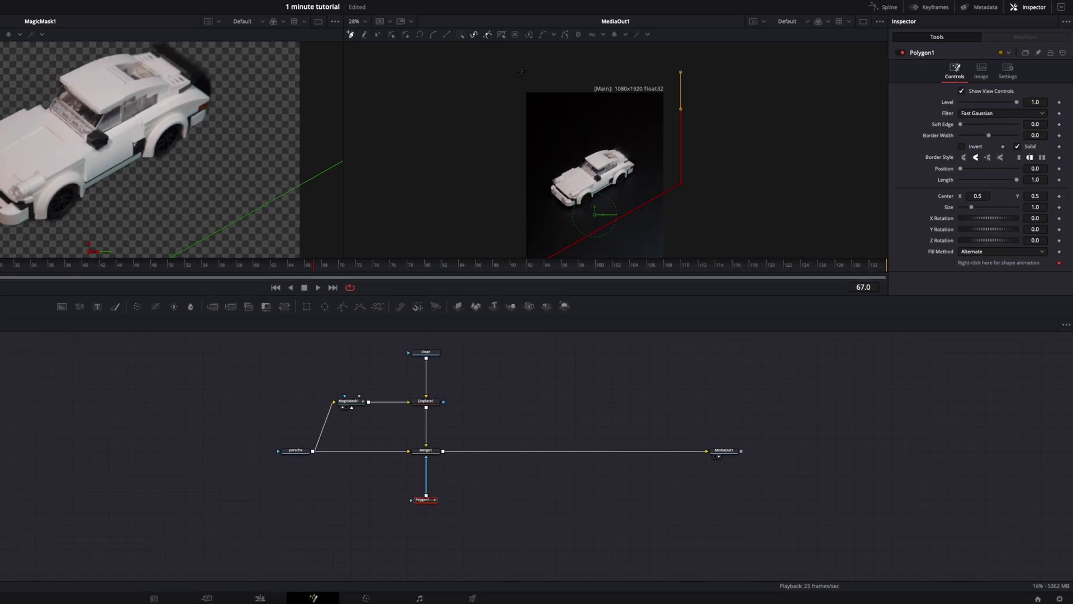
left_click(514, 71)
scroll(511, 146, "down", 4)
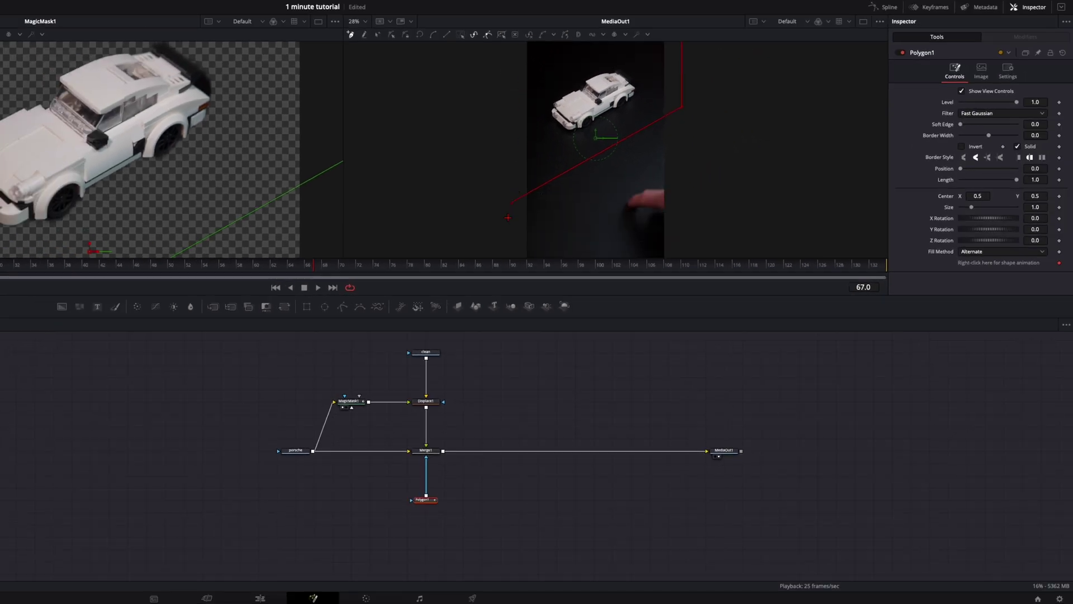
key("shift+c")
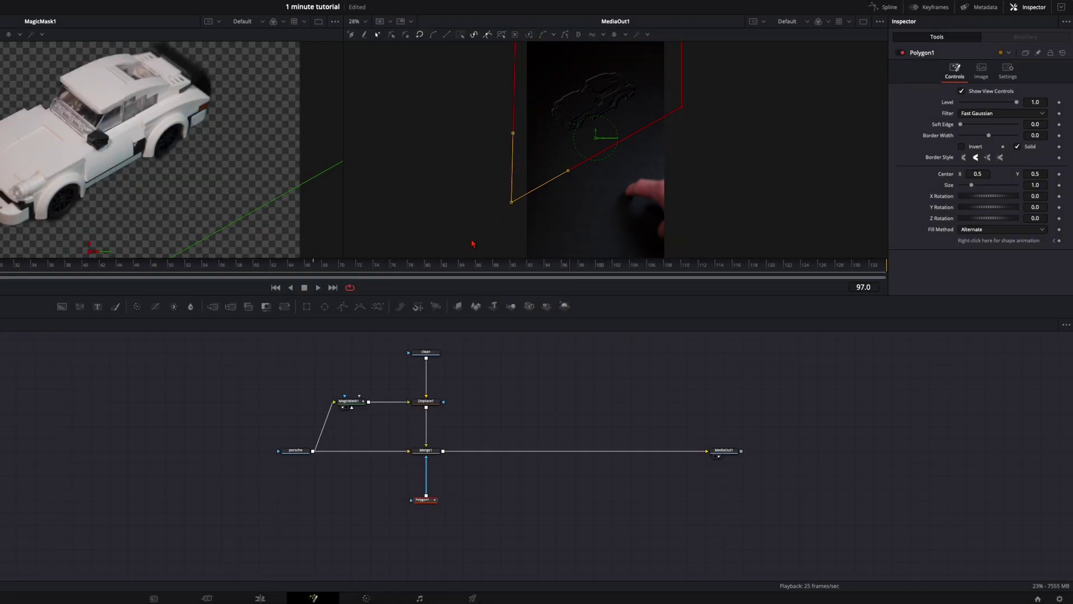
Step: Soften the Polygon1 mask with a Soft Edge of 0.0472
left_click_drag(281, 272, 307, 264)
left_click_drag(961, 124, 974, 125)
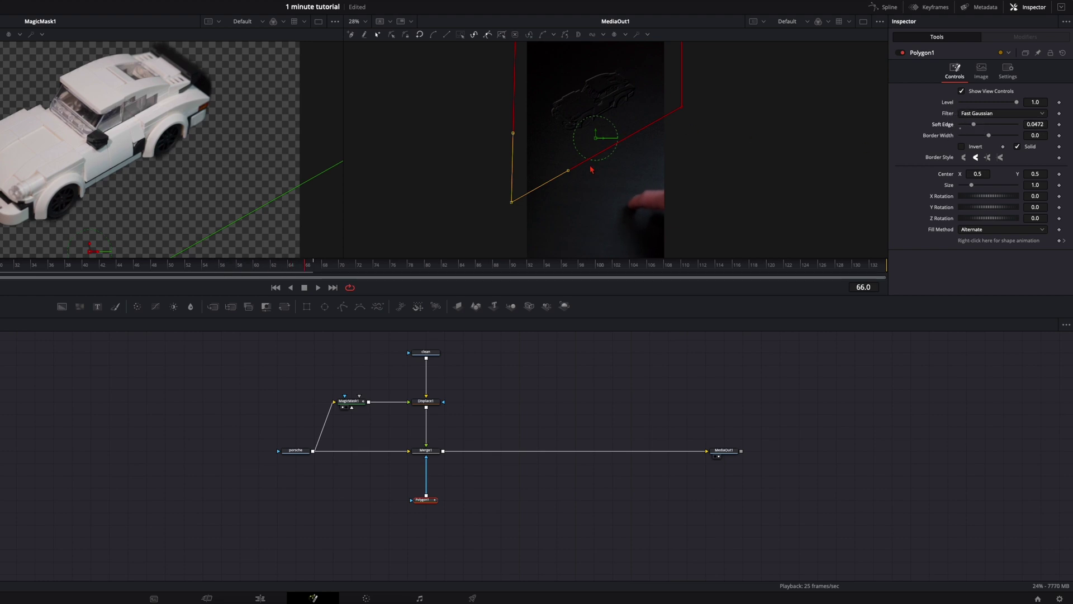
left_click(516, 403)
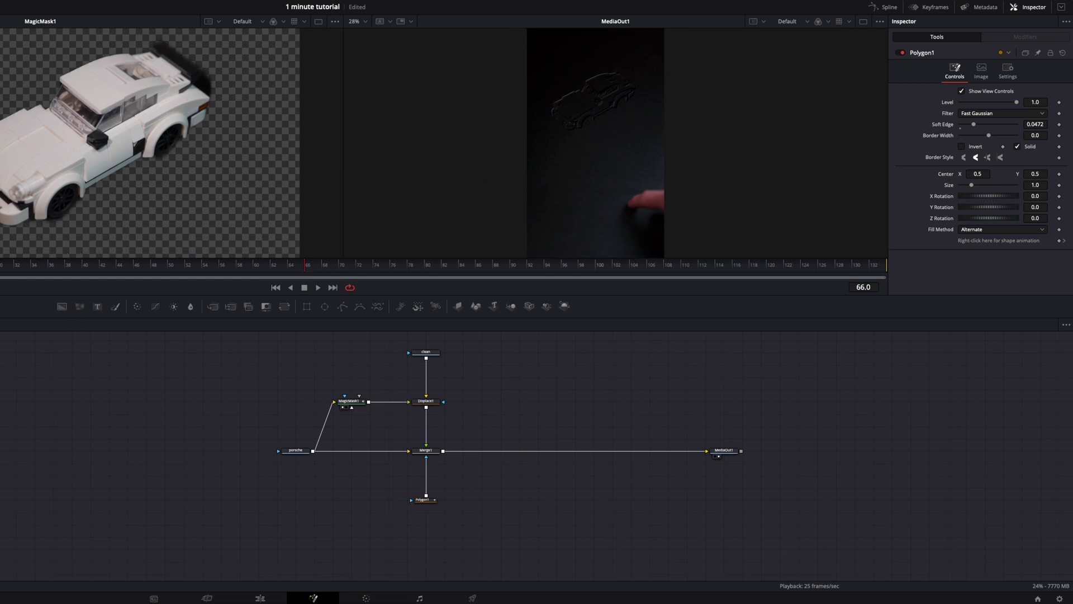
Step: Open the Spline editor beside a widened node graph, hide the Polygon1 curve, and select Merge1
left_click_drag(0, 263, 436, 263)
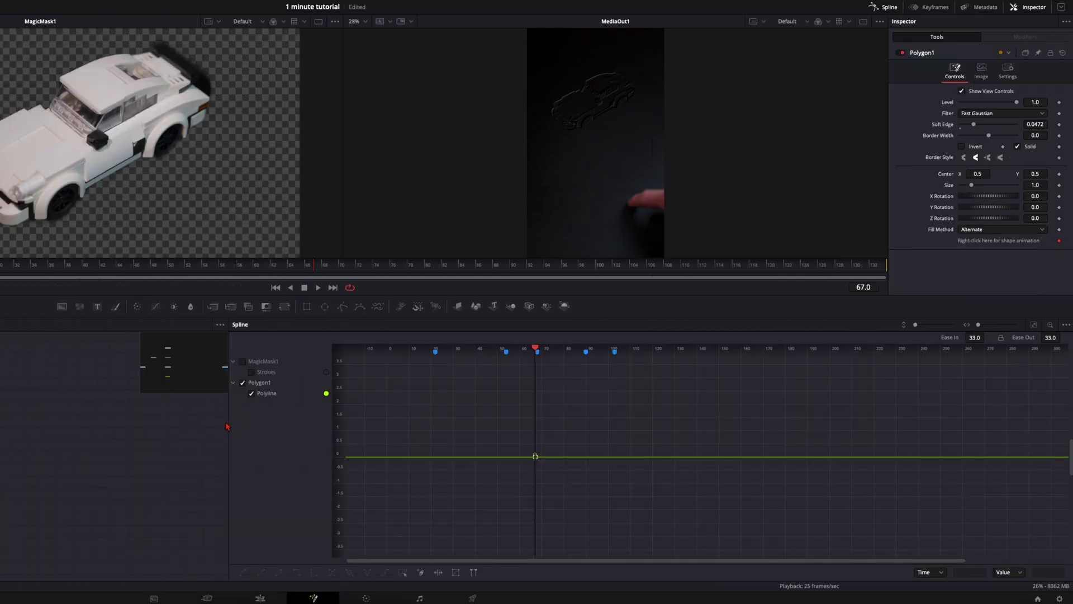
left_click_drag(228, 420, 451, 421)
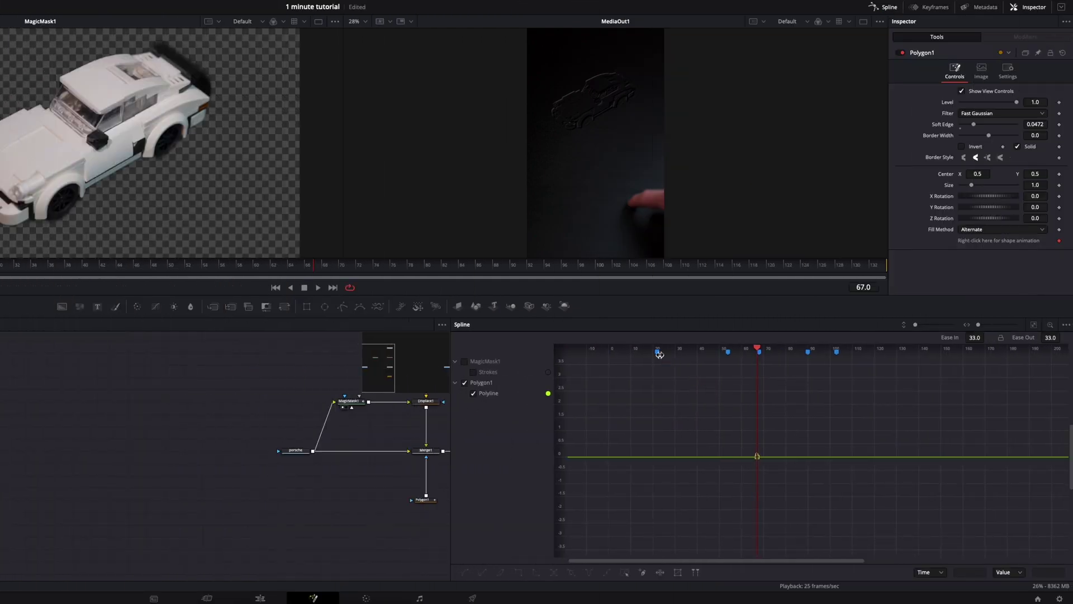
left_click(465, 382)
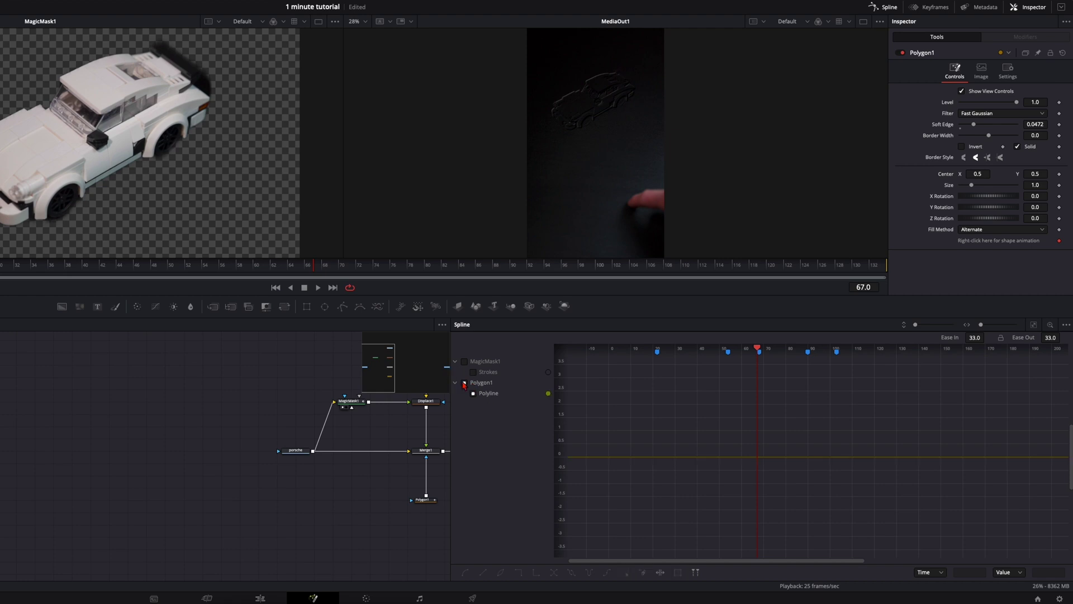
left_click_drag(367, 474, 206, 477)
left_click(287, 462)
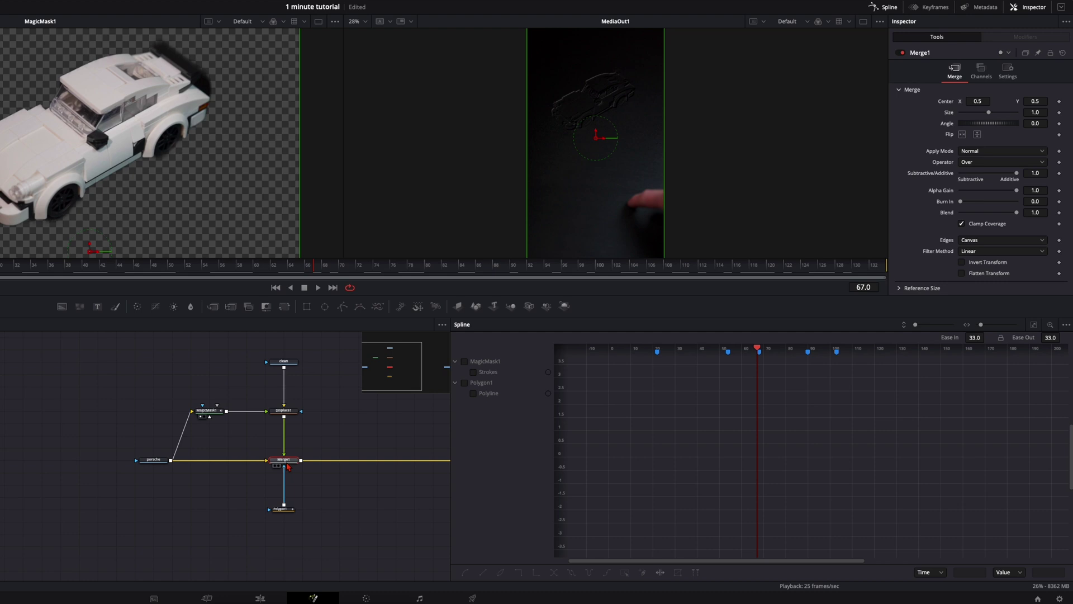
Step: Go to the second marker at frame 54 and keyframe Merge1's Blend at 1.0 in its settings
left_click_drag(757, 348, 648, 348)
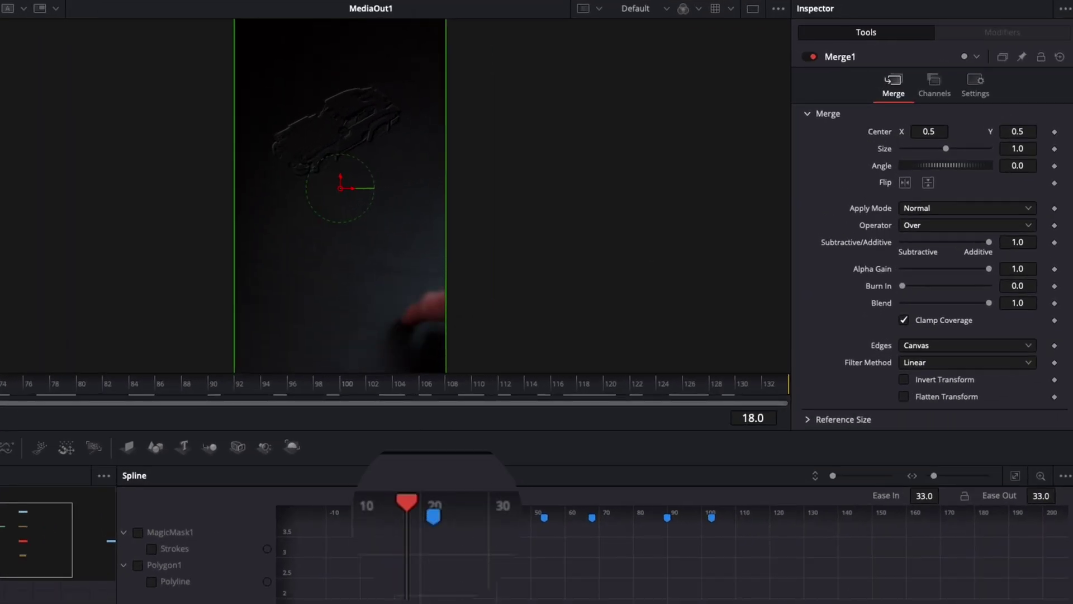
left_click_drag(407, 501, 434, 501)
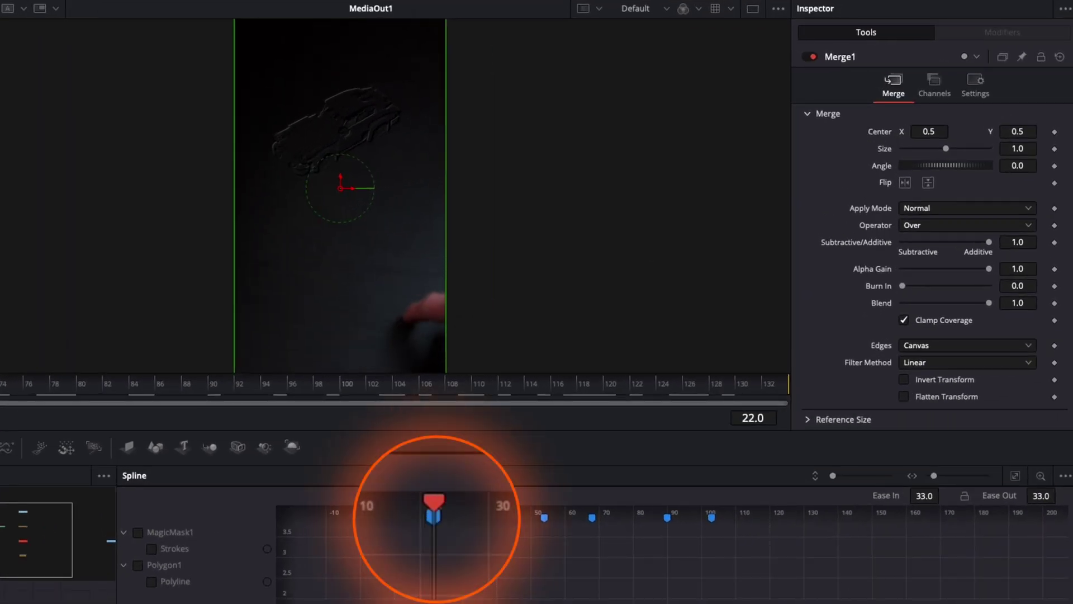
key("Right")
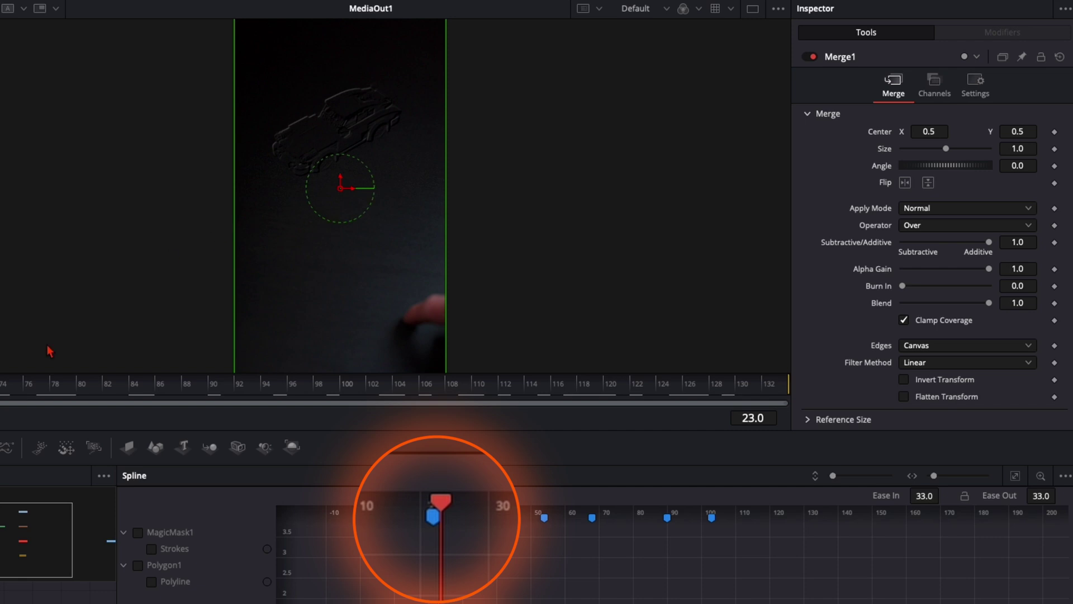
left_click_drag(438, 511, 558, 511)
key("Left")
key("Left")
key("Left")
key("Left")
key("Left")
key("Left")
key("Right")
key("Right")
key("Right")
key("Left")
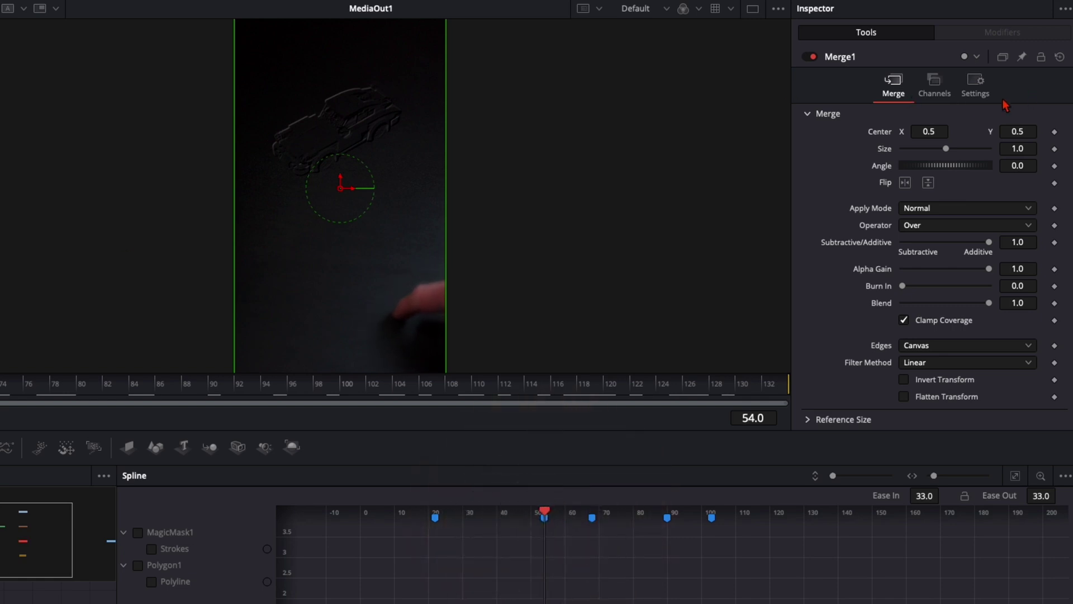
left_click(975, 85)
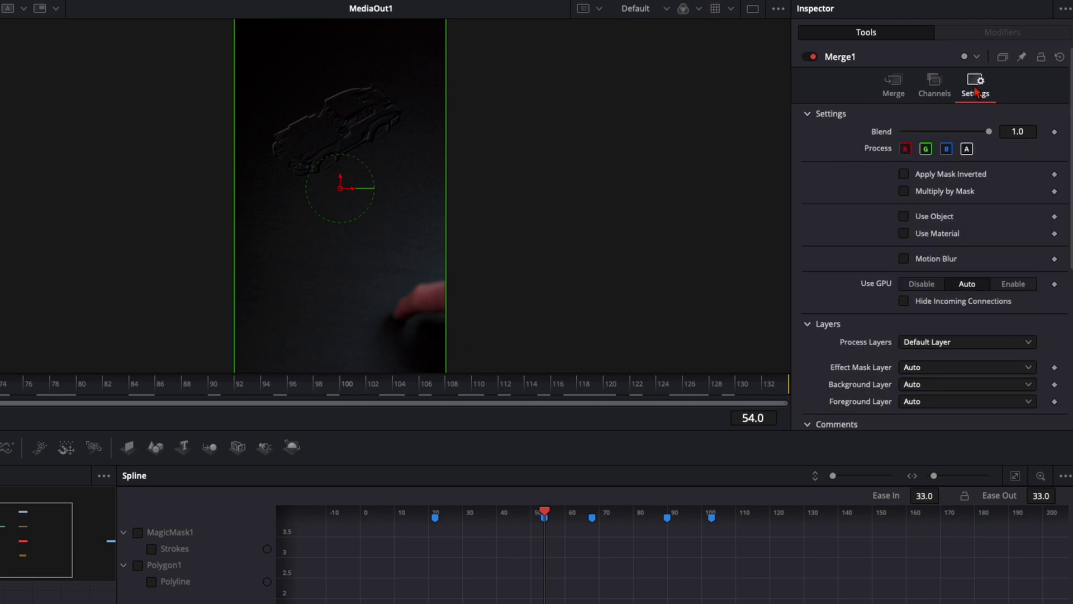
left_click(1054, 131)
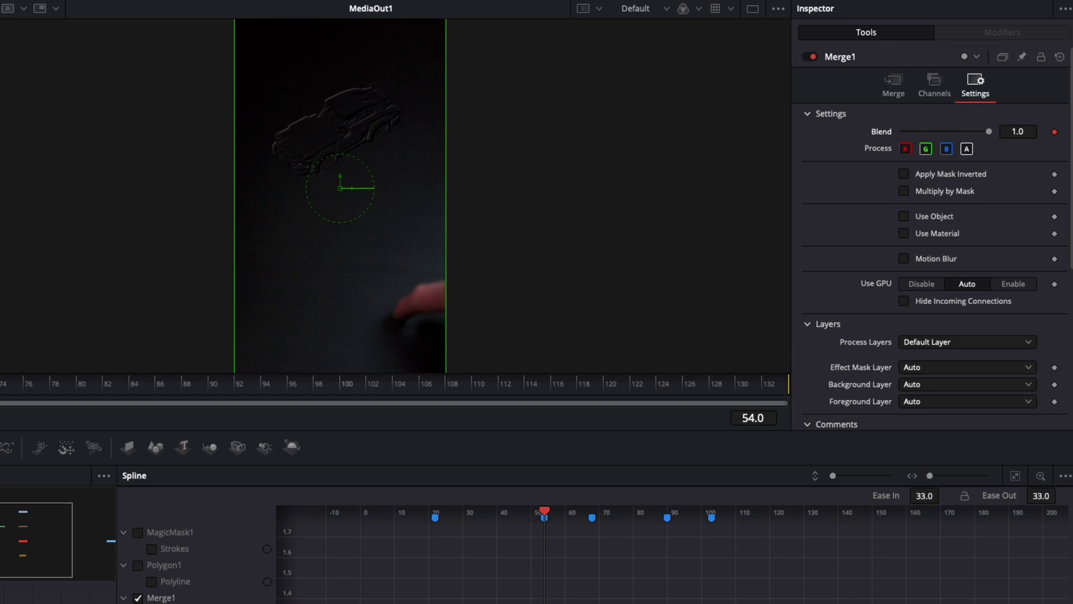
Step: Advance to the third marker at frame 68 and lower Merge1's Blend to 0.654
key("Right")
key("Right")
key("Right")
key("Right")
key("Right")
key("Right")
key("Right")
key("Right")
key("Right")
key("Right")
key("Right")
key("Right")
key("Right")
key("Right")
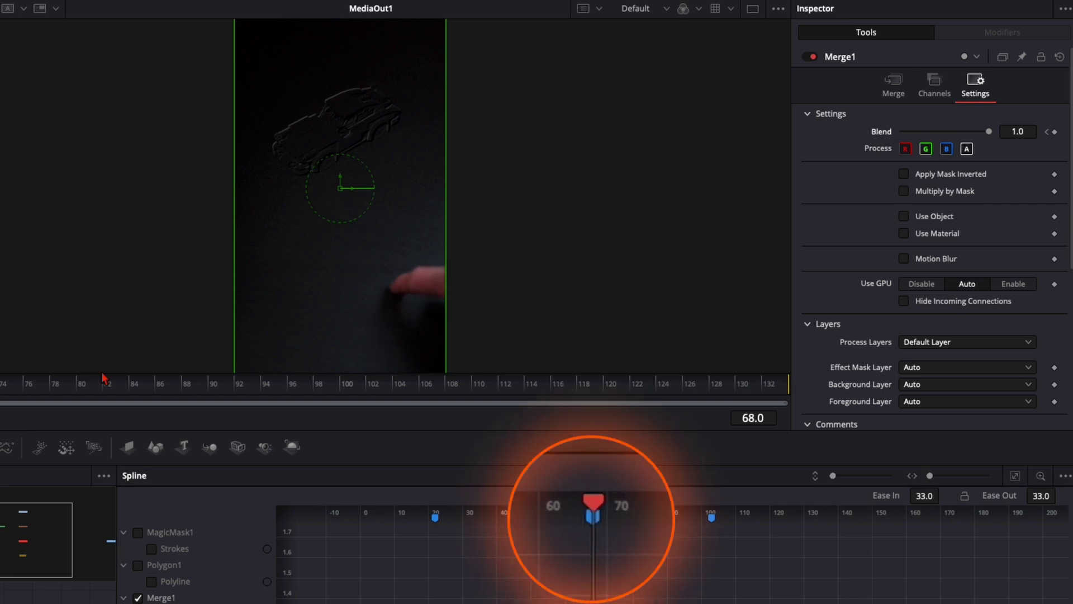
left_click_drag(988, 132, 960, 134)
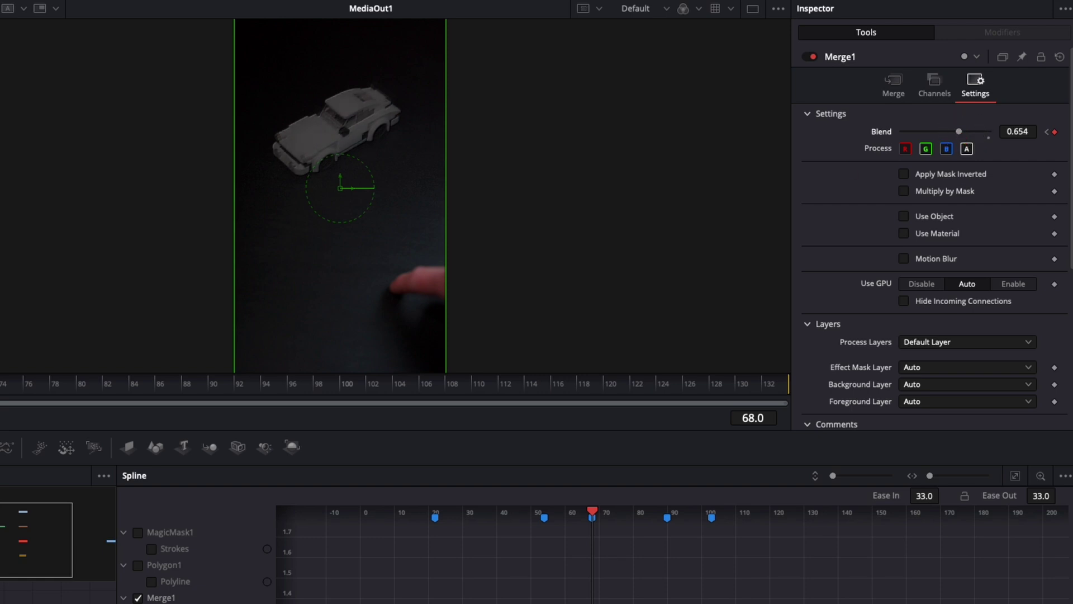
Step: Keyframe Merge1's Blend at 0.654 on frame 90 and 0.0 on frame 103, and play back the fade
left_click_drag(118, 383, 208, 383)
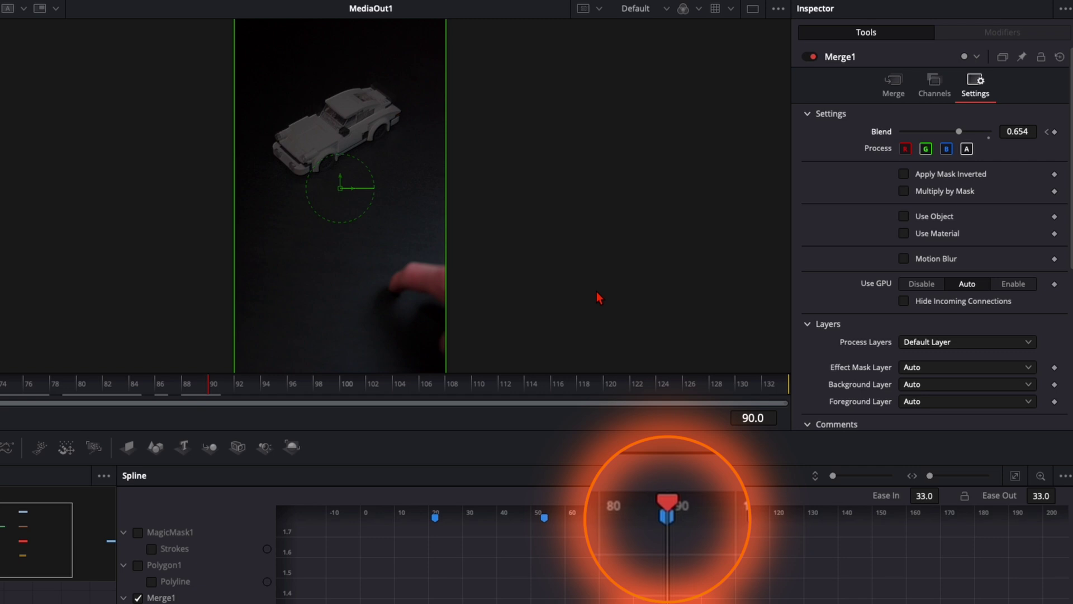
left_click(1053, 132)
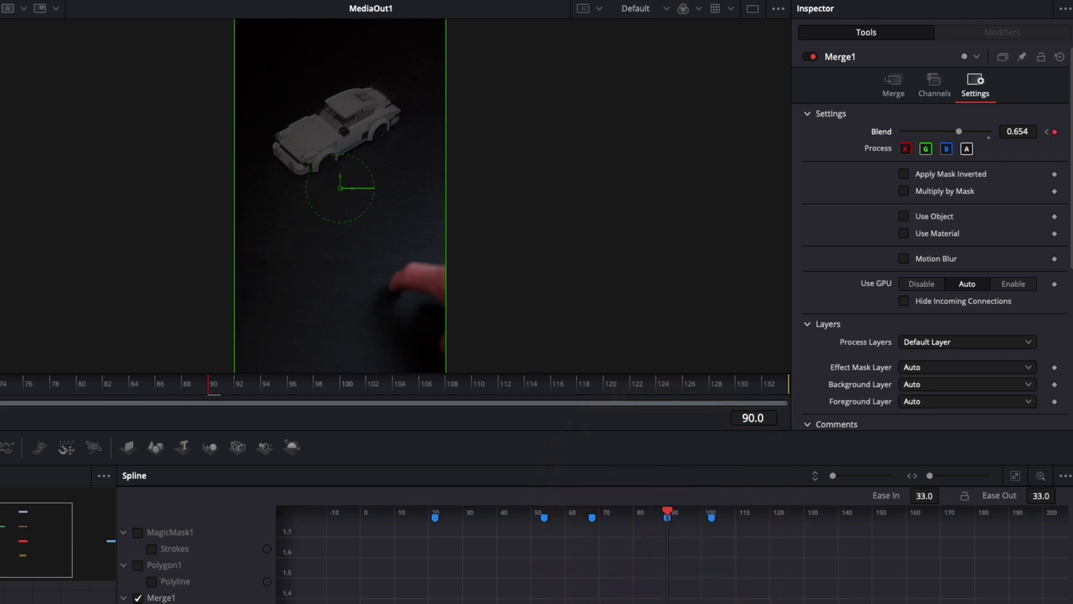
left_click_drag(219, 392, 386, 394)
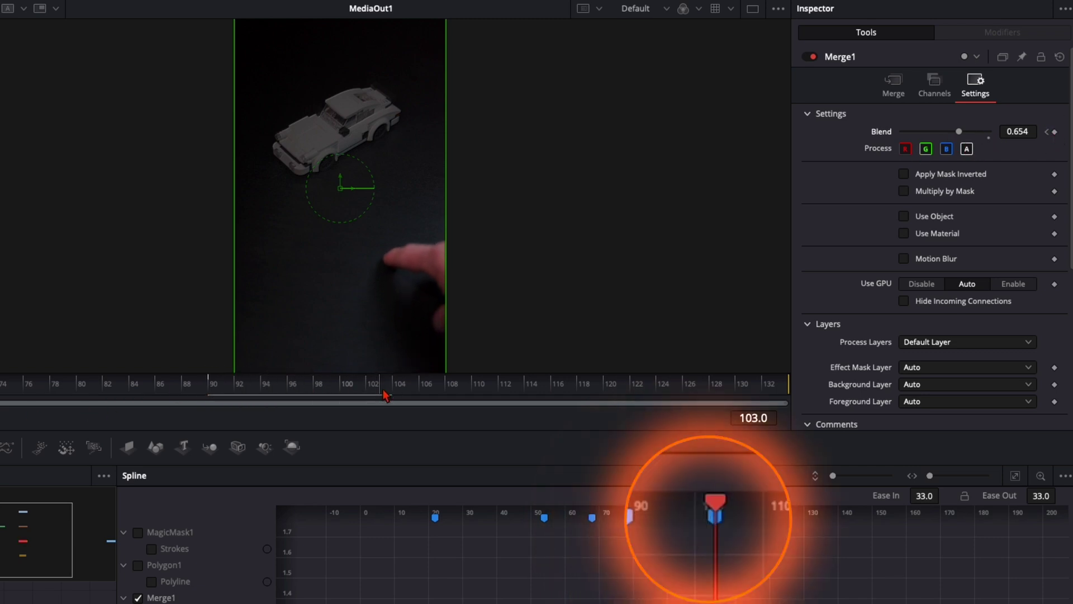
left_click_drag(959, 131, 901, 133)
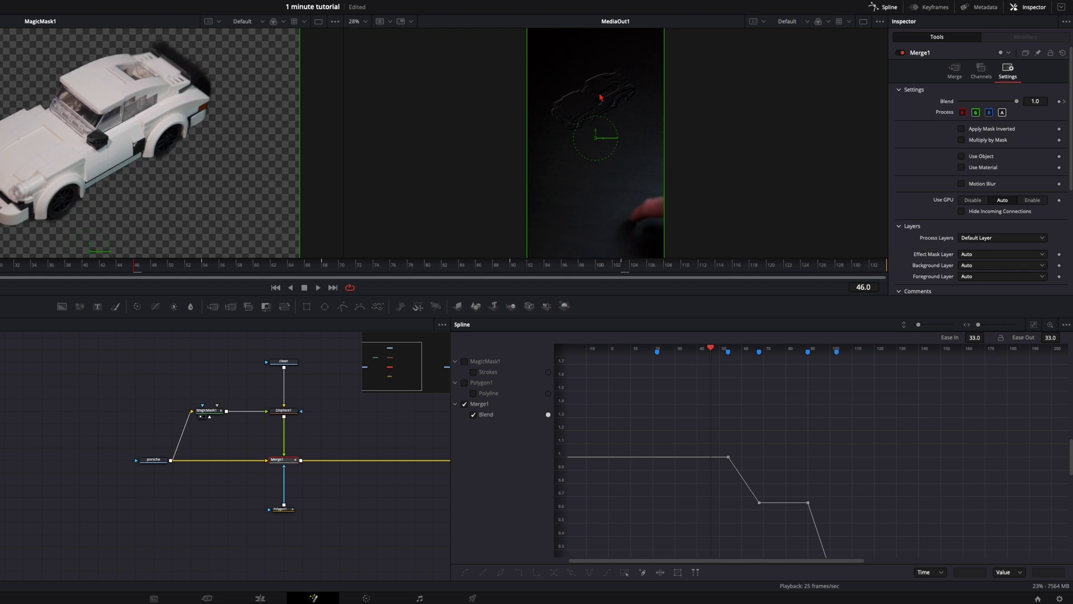
key("space")
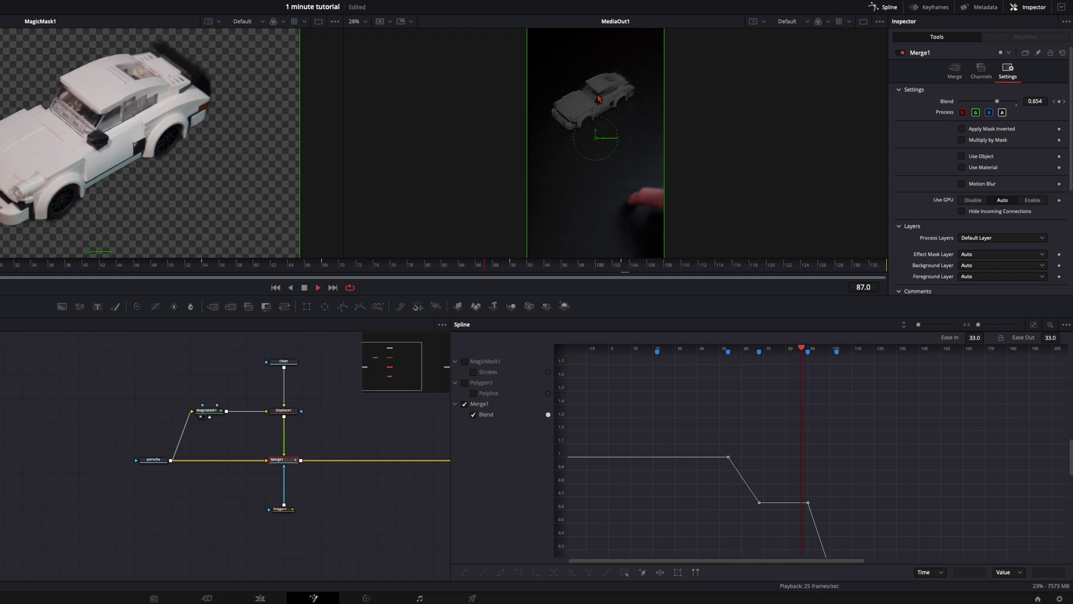
key("space")
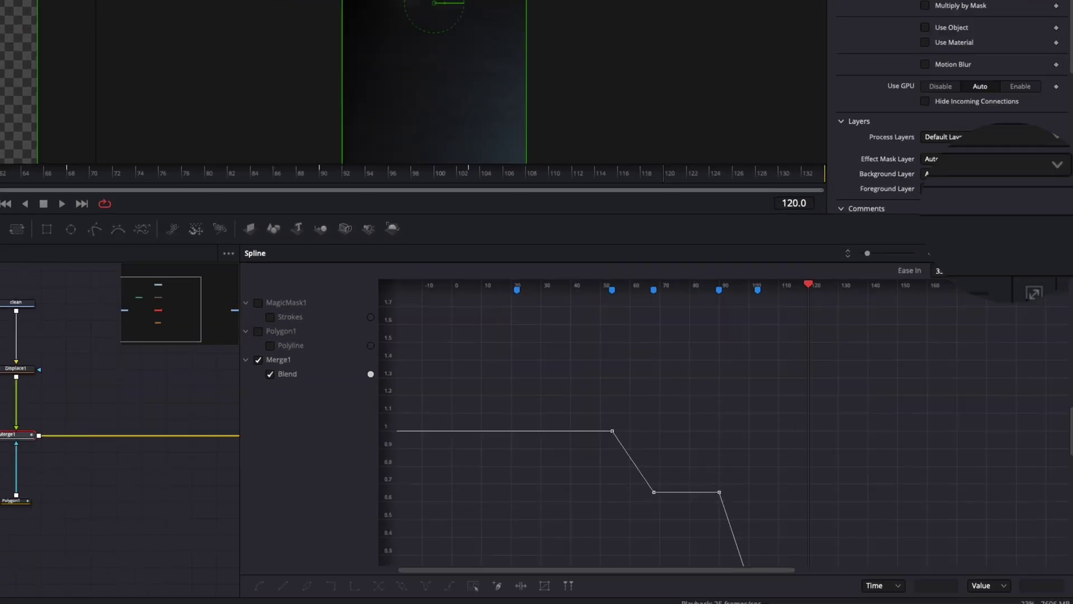
Step: Fit the Blend curve in the Spline editor, select all its keyframes, and smooth them with flat handles
left_click(1034, 293)
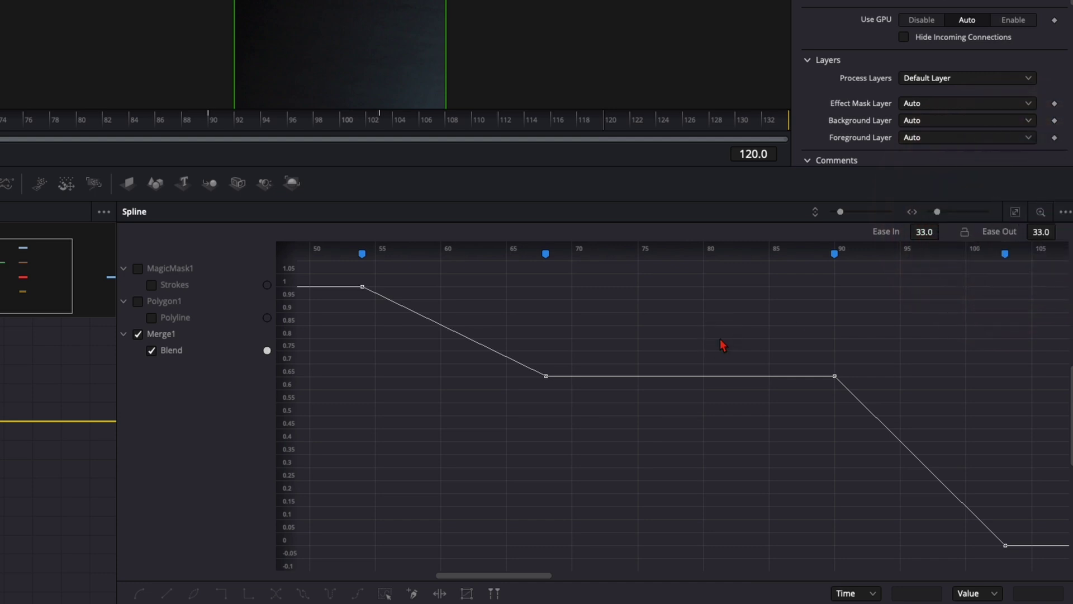
key("ctrl+a")
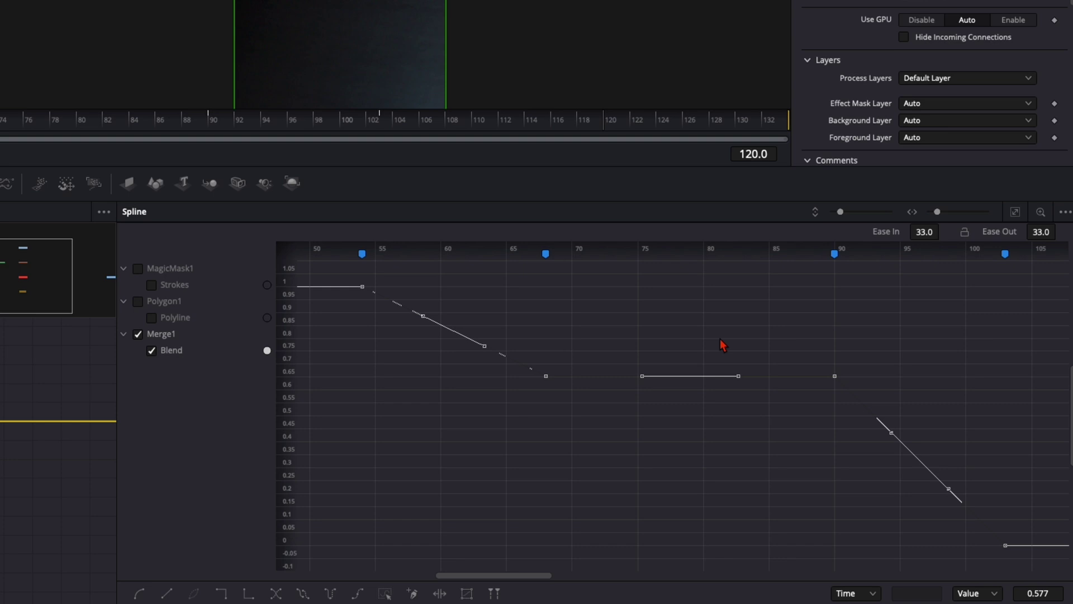
key("s")
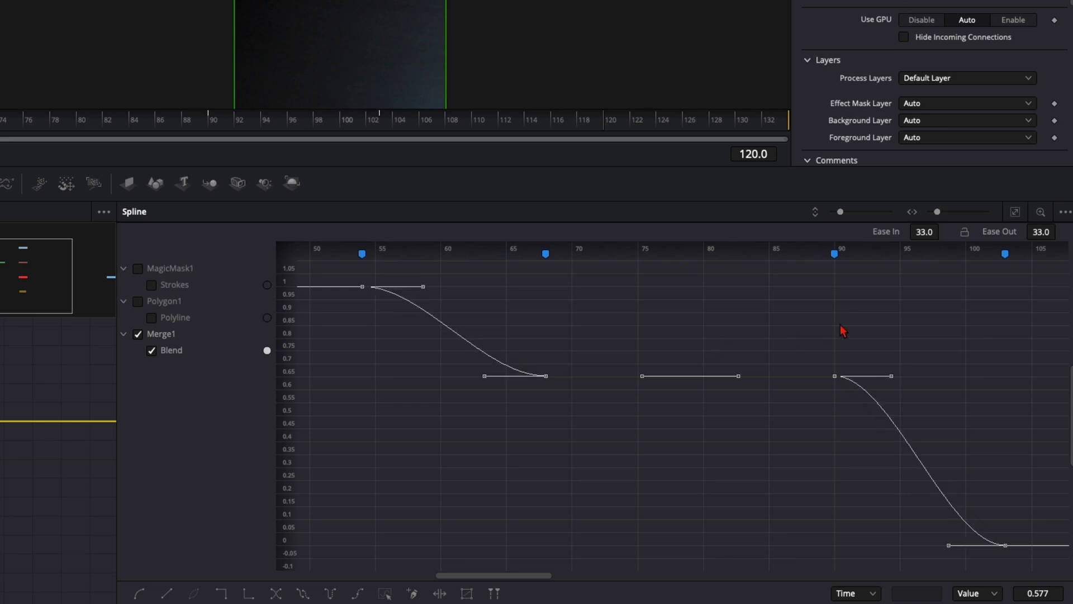
key("shift+s")
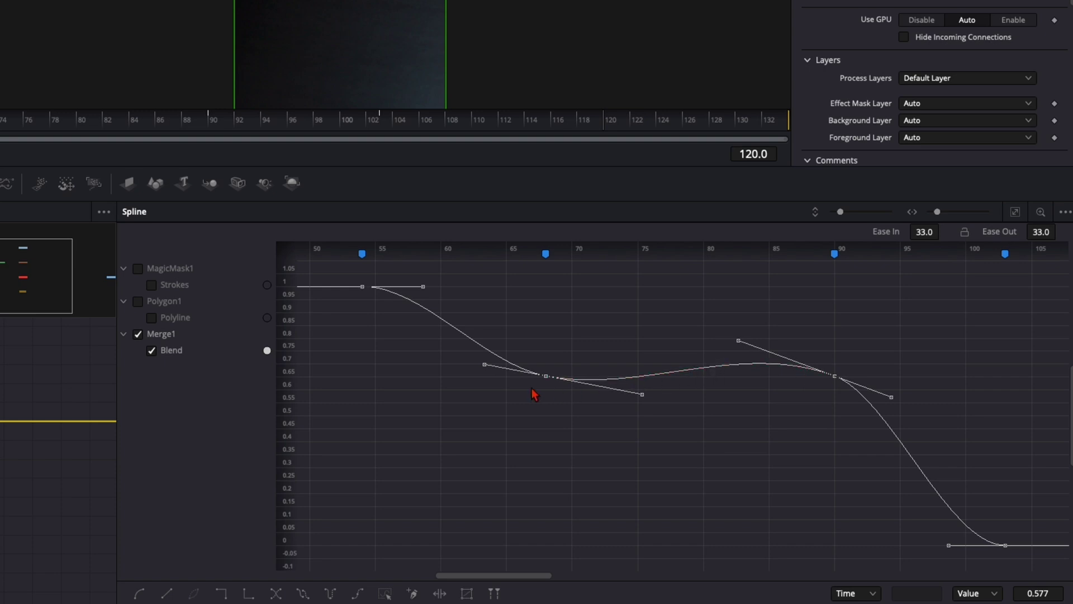
key("f")
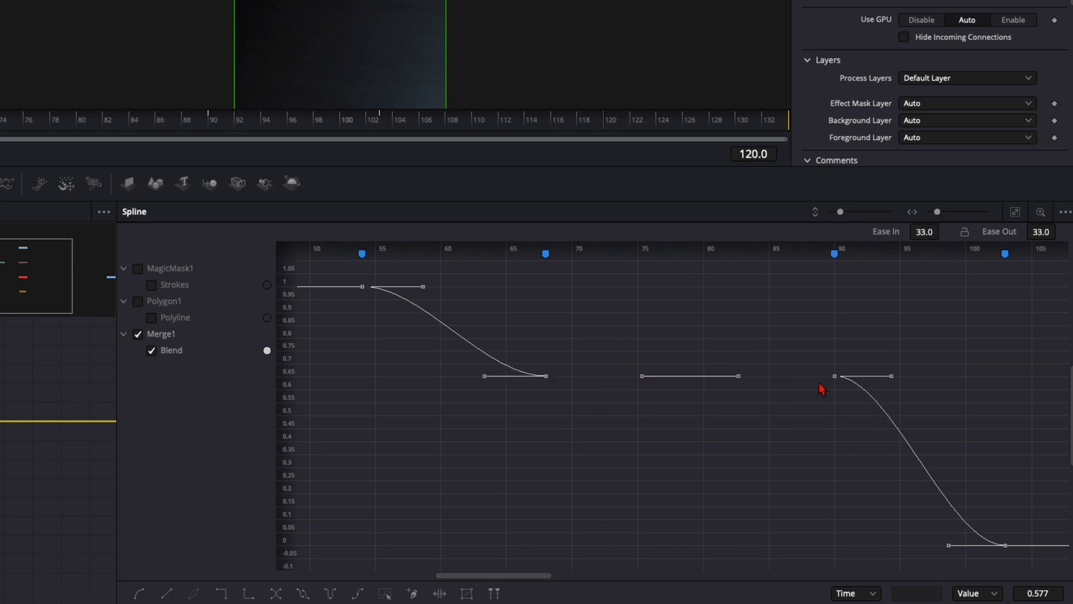
Step: Hide the Merge1 curves and close the Spline editor
left_click(139, 335)
left_click(138, 334)
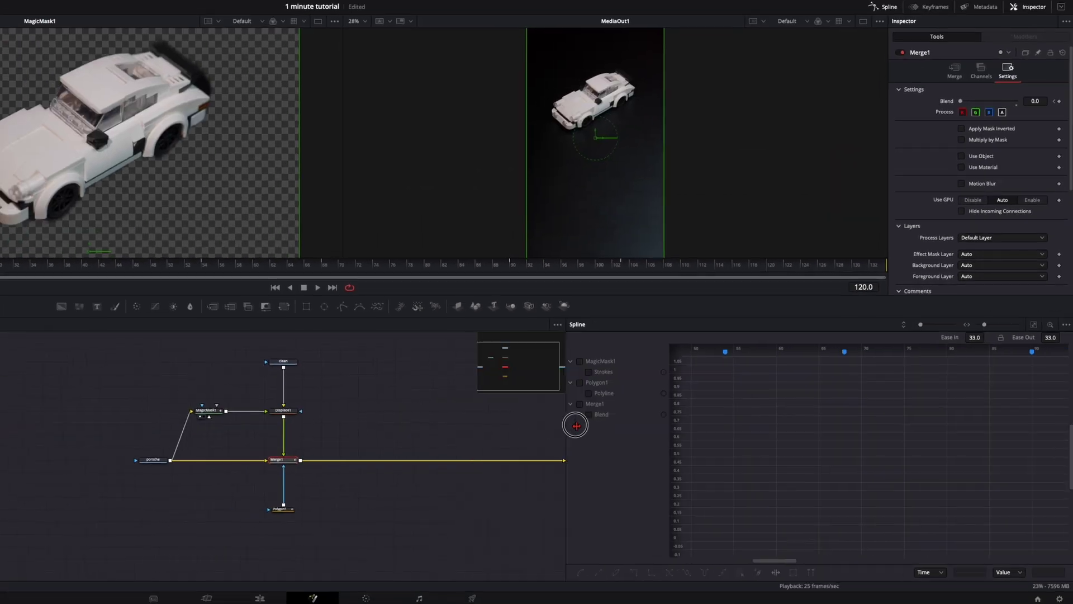
left_click(882, 8)
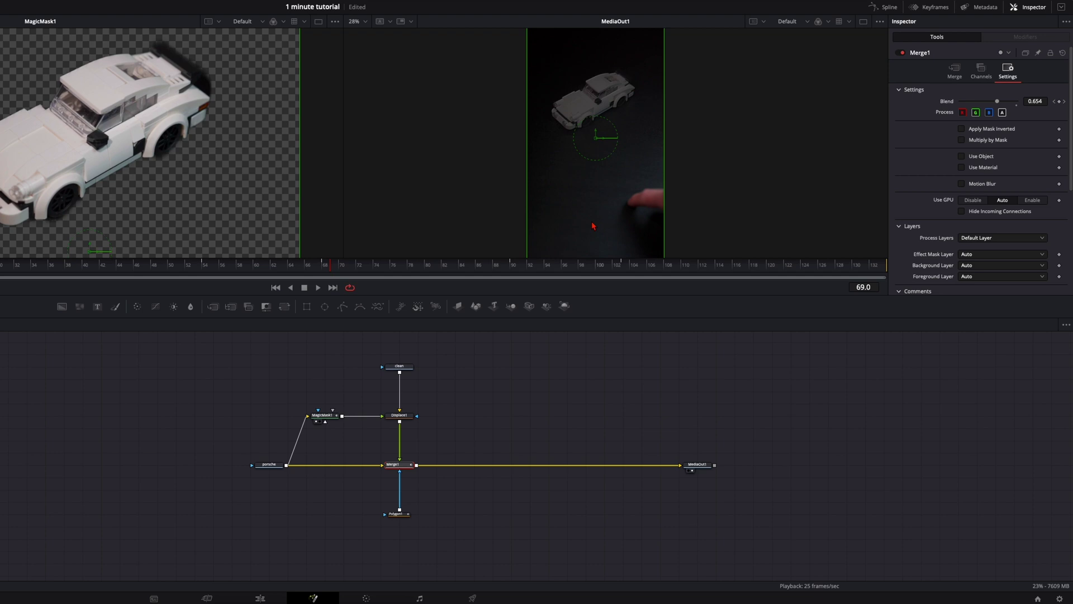
Step: Add a Background node above the main node chain and colour it orange-red from the colour swatches
left_click(528, 387)
left_click_drag(391, 412, 374, 428)
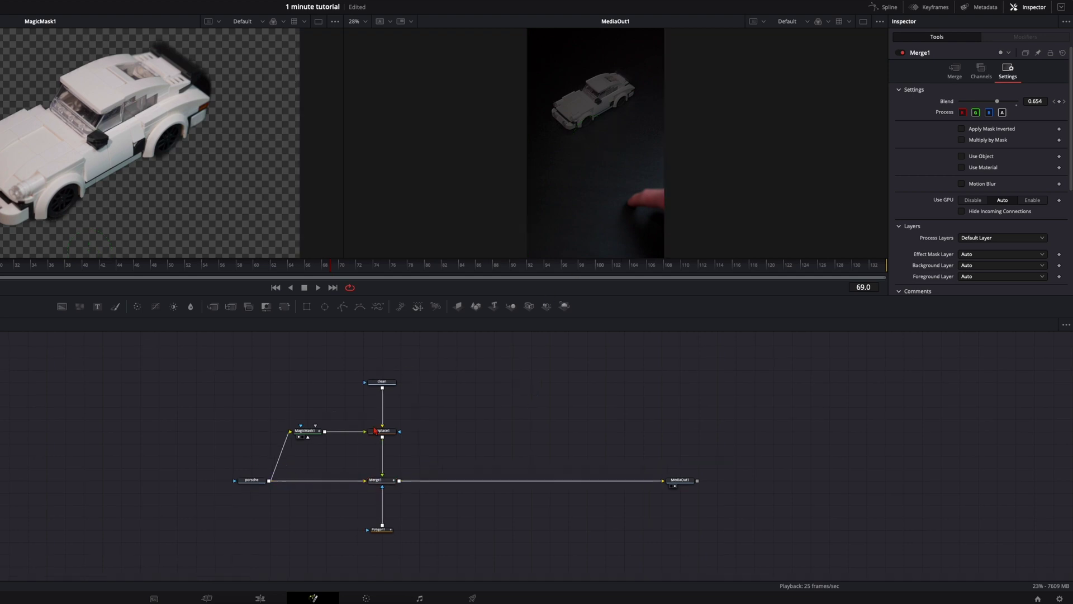
left_click_drag(63, 307, 475, 395)
left_click(984, 143)
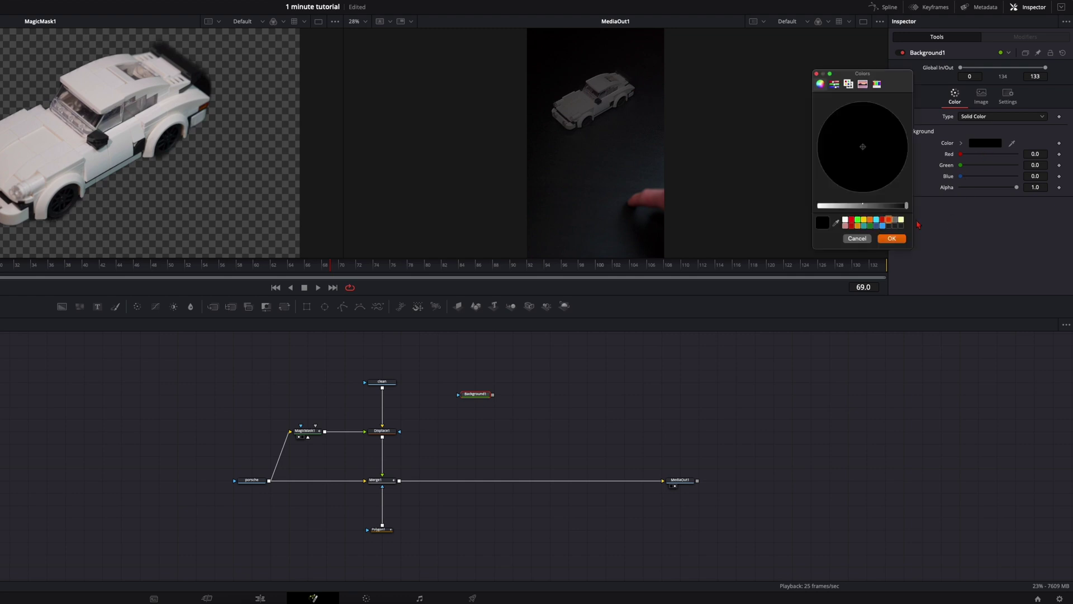
left_click(889, 221)
left_click(892, 239)
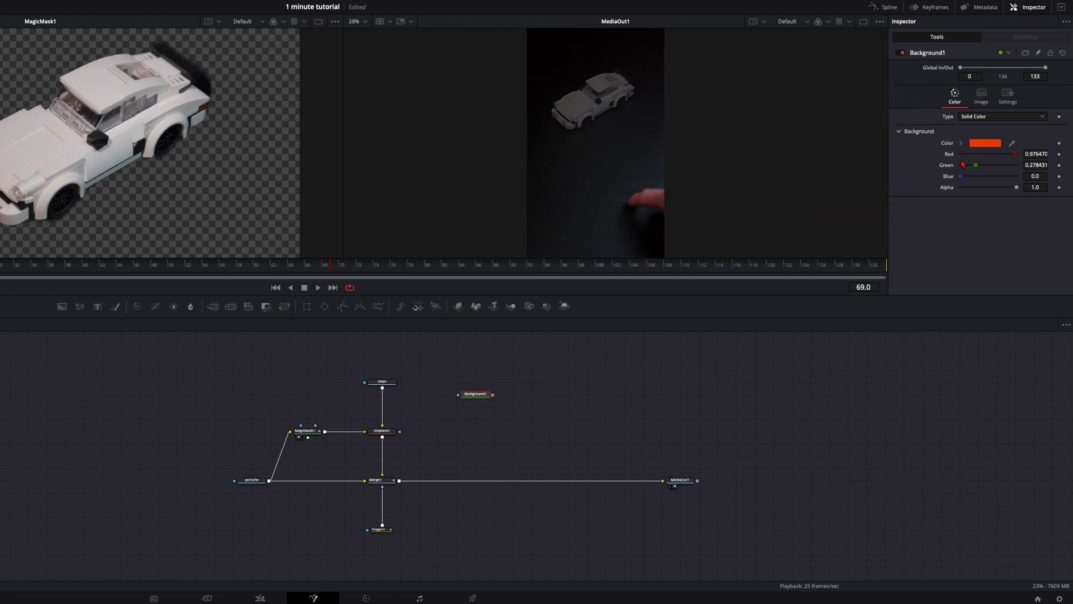
Step: Mask the Background with a new Polygon, feed it through a MultiMerge, merge that over Merge1's output, and move the three upstream nodes higher
left_click_drag(468, 396, 468, 409)
left_click(413, 361)
left_click_drag(343, 306, 481, 412)
left_click(241, 310)
left_click_drag(507, 414, 397, 480)
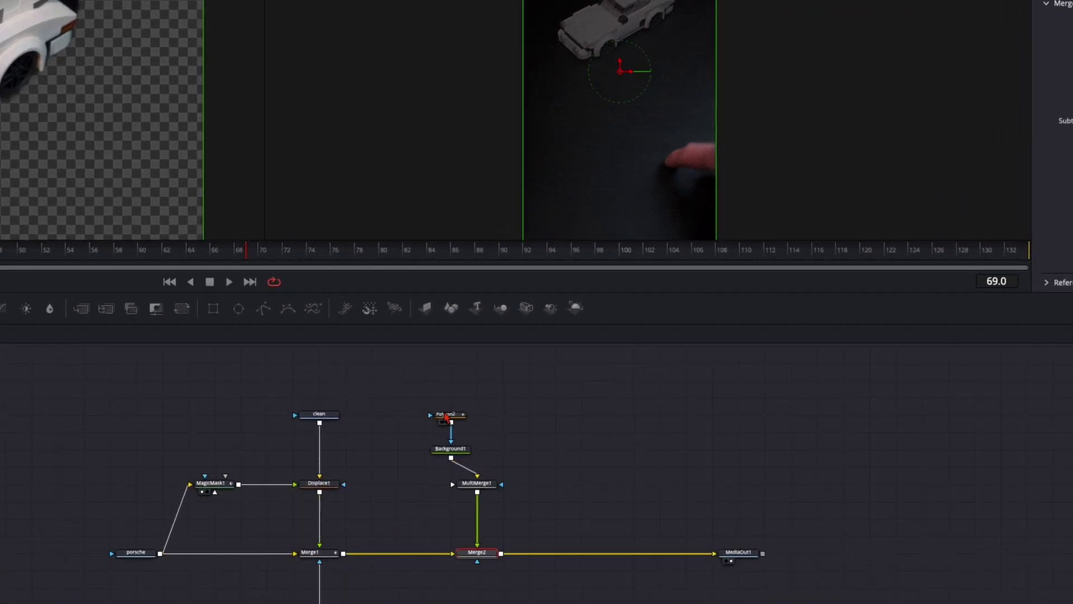
left_click_drag(427, 380, 476, 446)
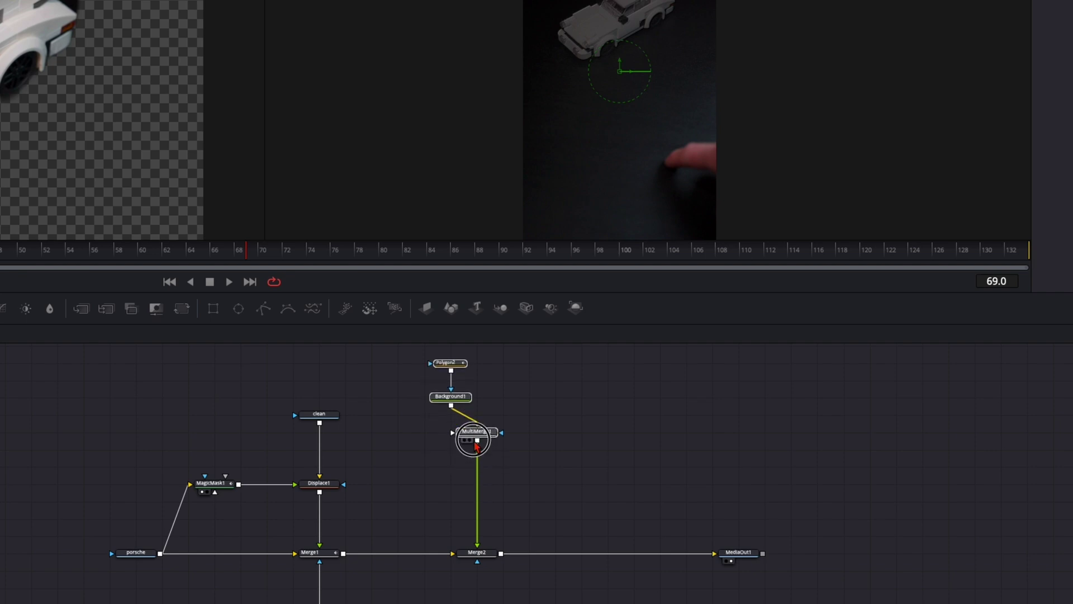
left_click(570, 408)
Step: Draw a narrow downward-pointing triangle with Polygon2 between the car and the finger, and adjust its corner points
left_click(449, 368)
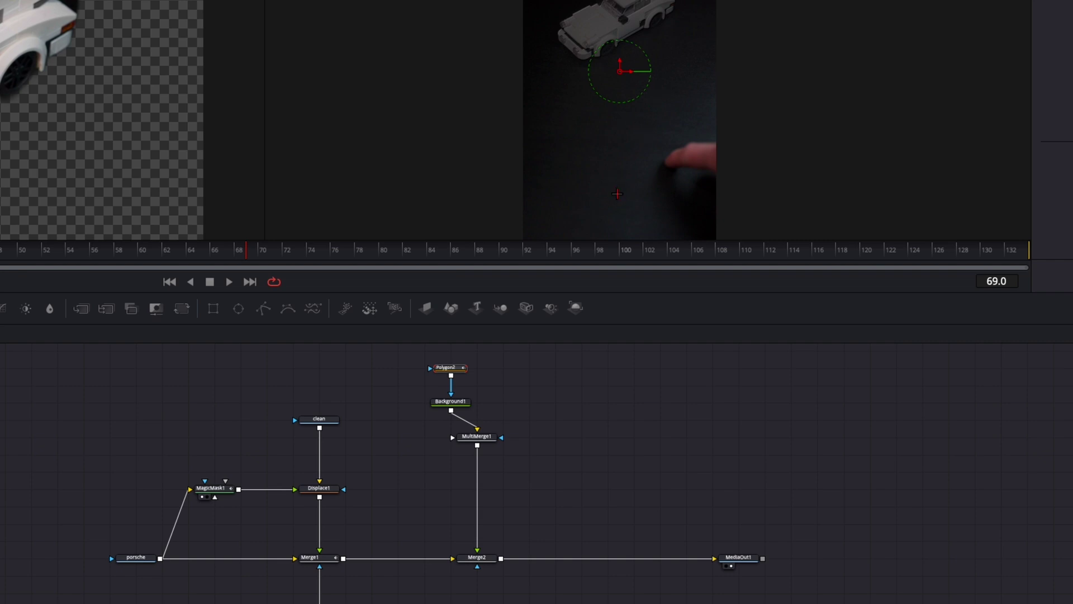
left_click(611, 101)
left_click(640, 97)
left_click(617, 193)
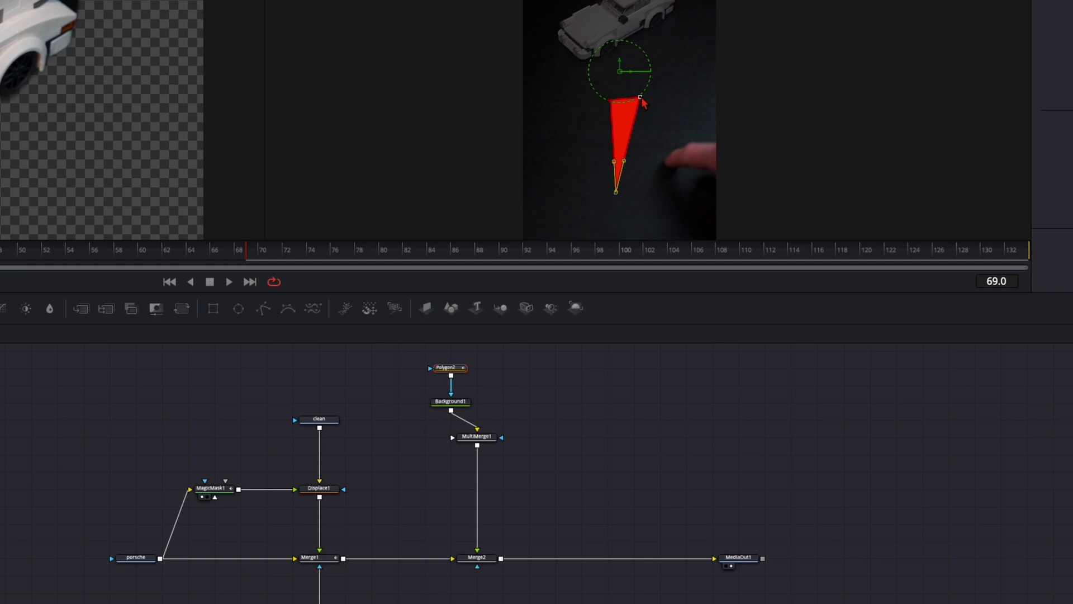
left_click_drag(641, 98, 644, 99)
left_click(610, 100)
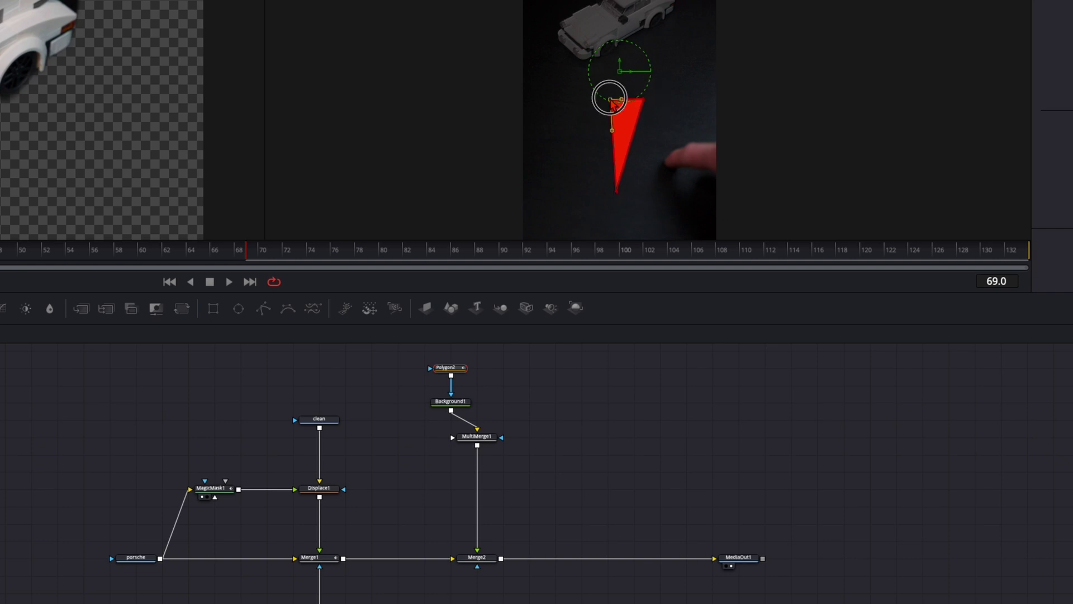
left_click_drag(648, 99, 646, 99)
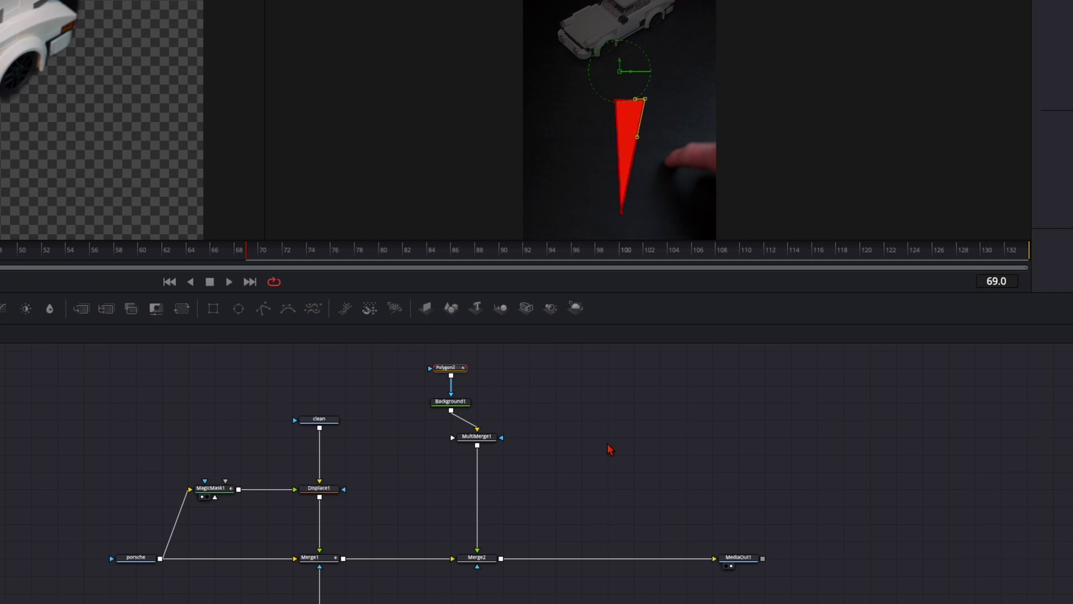
Step: Raise Polygon2's Soft Edge slightly to soften the red triangle
left_click(607, 443)
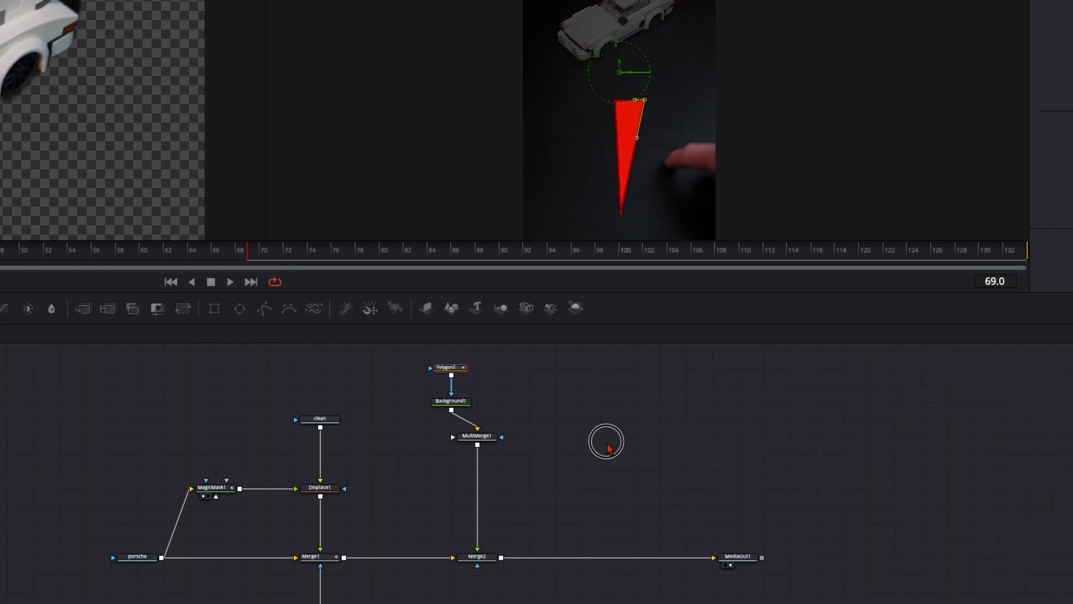
left_click(608, 447)
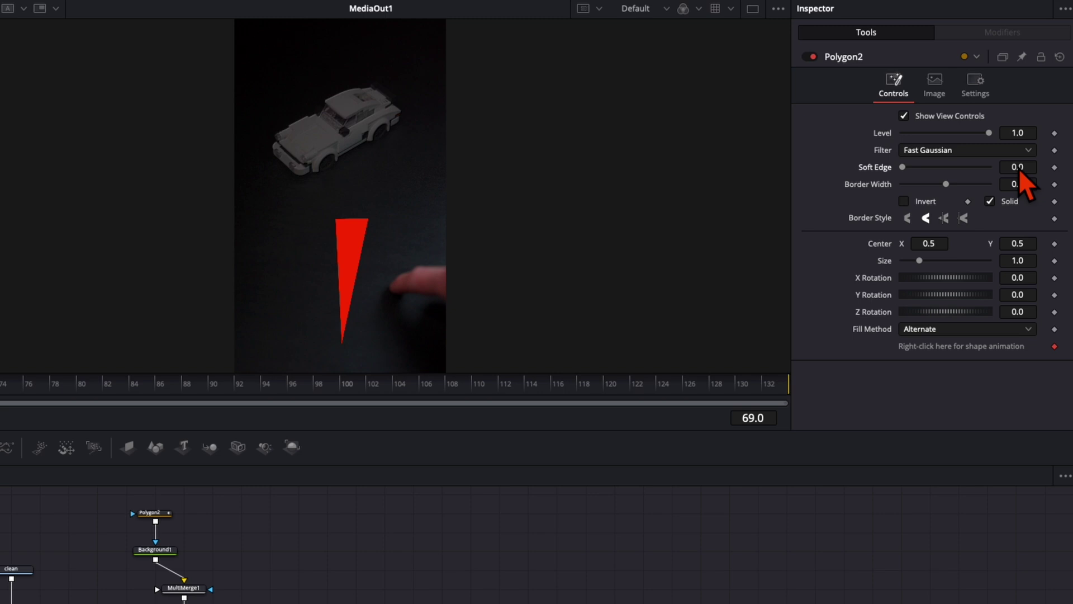
left_click_drag(1013, 167, 1072, 165)
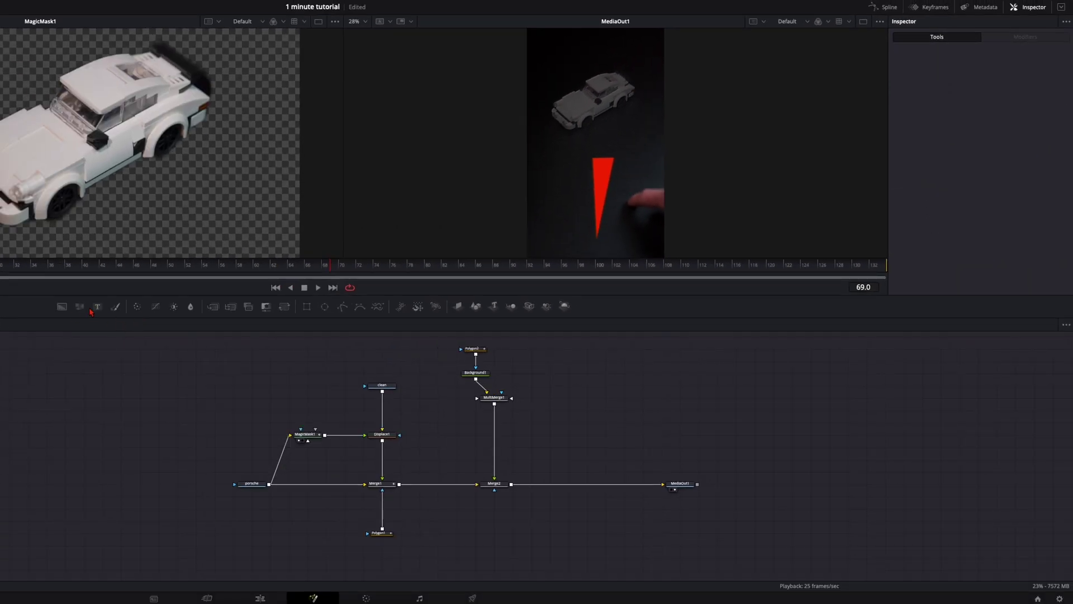
Step: Connect a new Text node to MultiMerge1, enter "Visibility", and choose a font starting with "bu"
left_click_drag(96, 307, 510, 404)
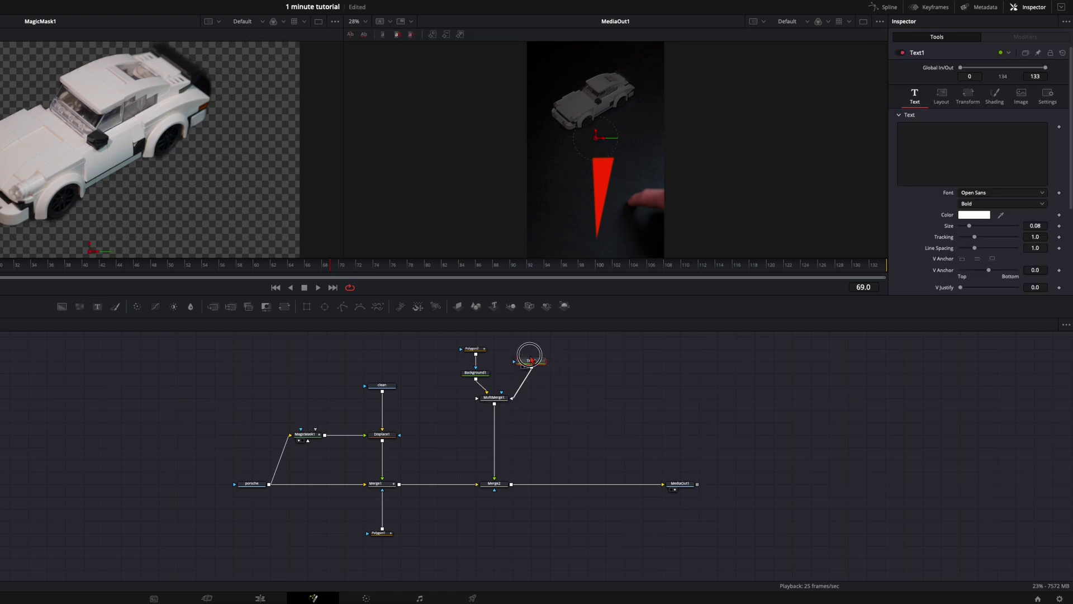
left_click(961, 167)
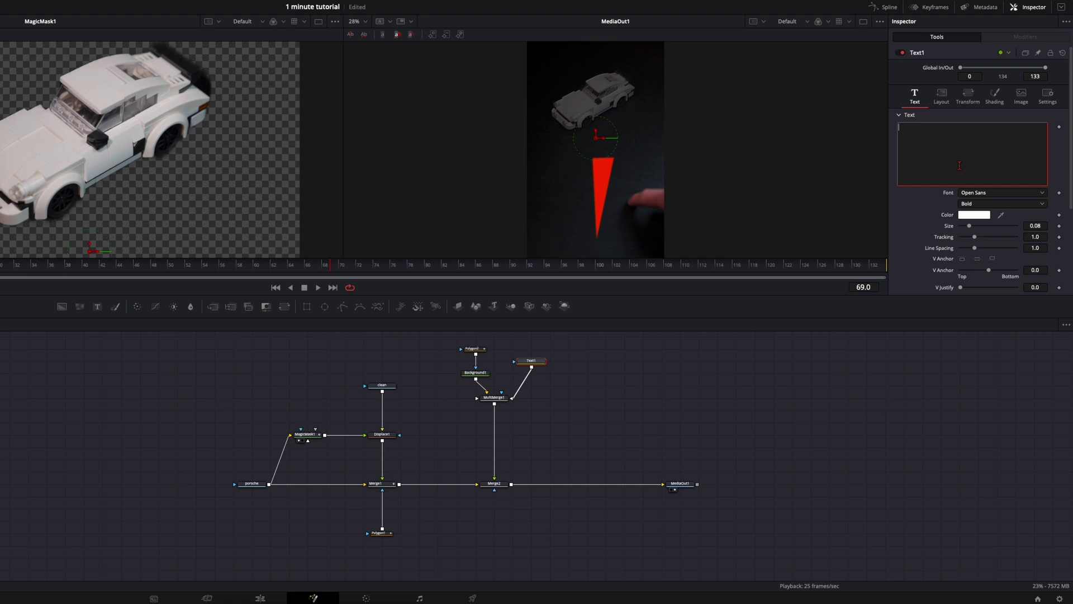
type("Visibility")
left_click(978, 193)
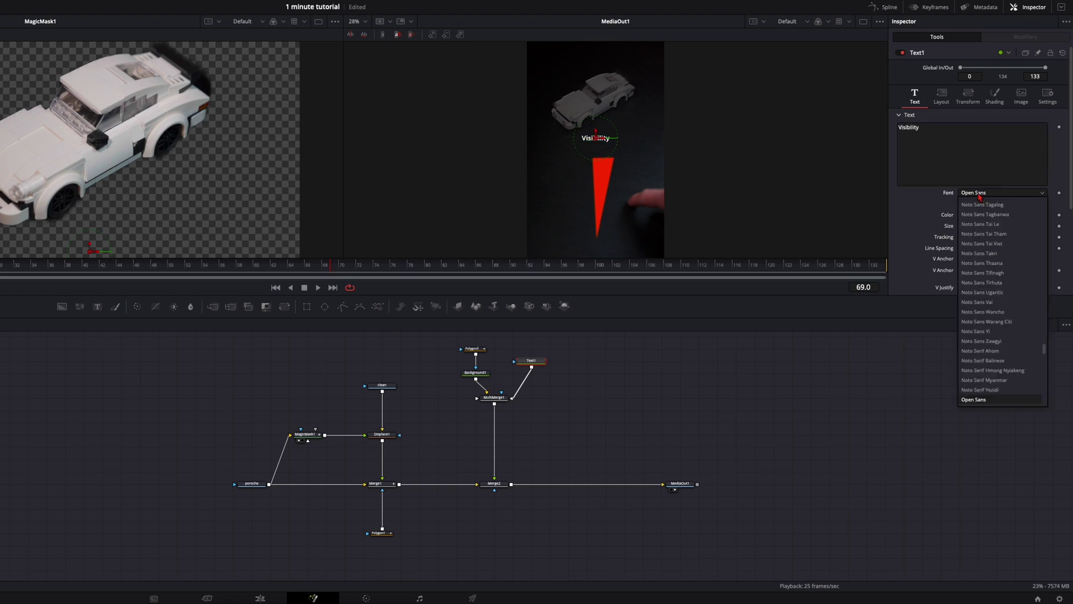
type("bu")
key("Return")
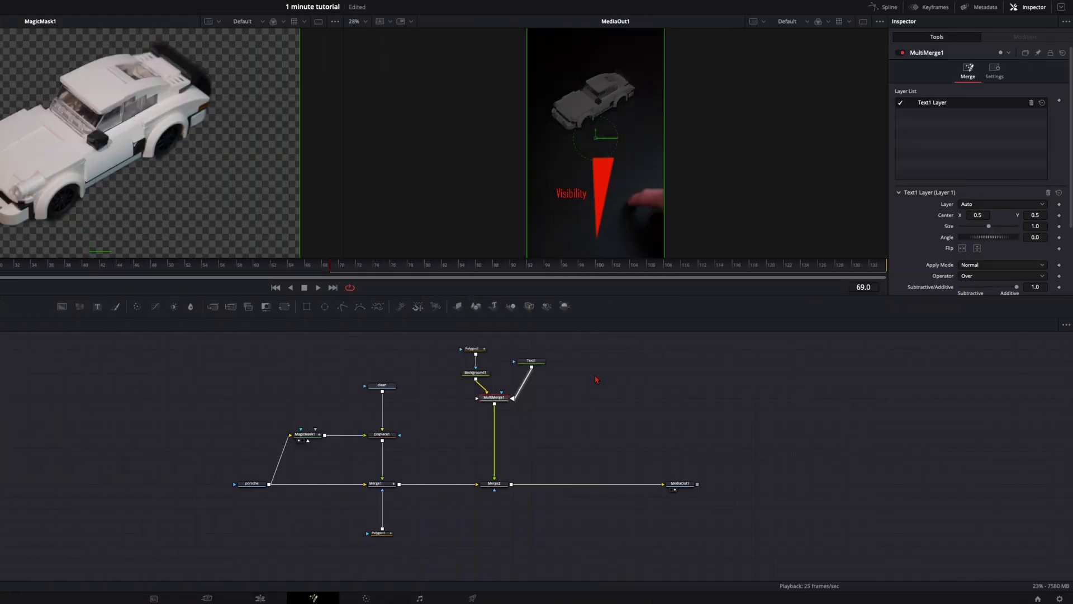
Step: Add a Soft Glow after MultiMerge1 and place its node directly beneath the MultiMerge
key("shift+space")
type("soft")
key("Return")
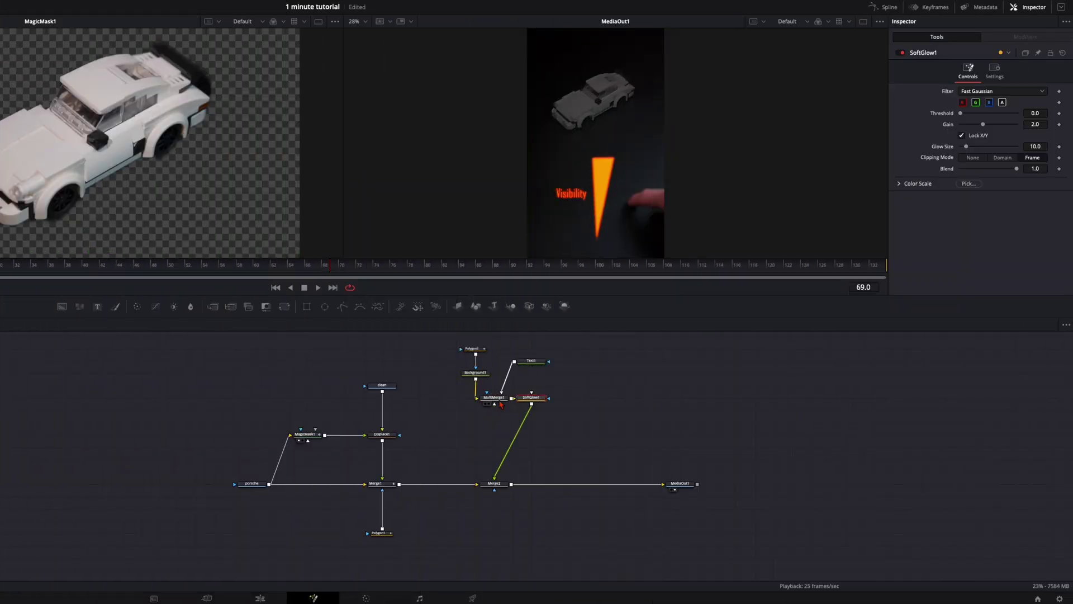
left_click_drag(532, 400, 495, 422)
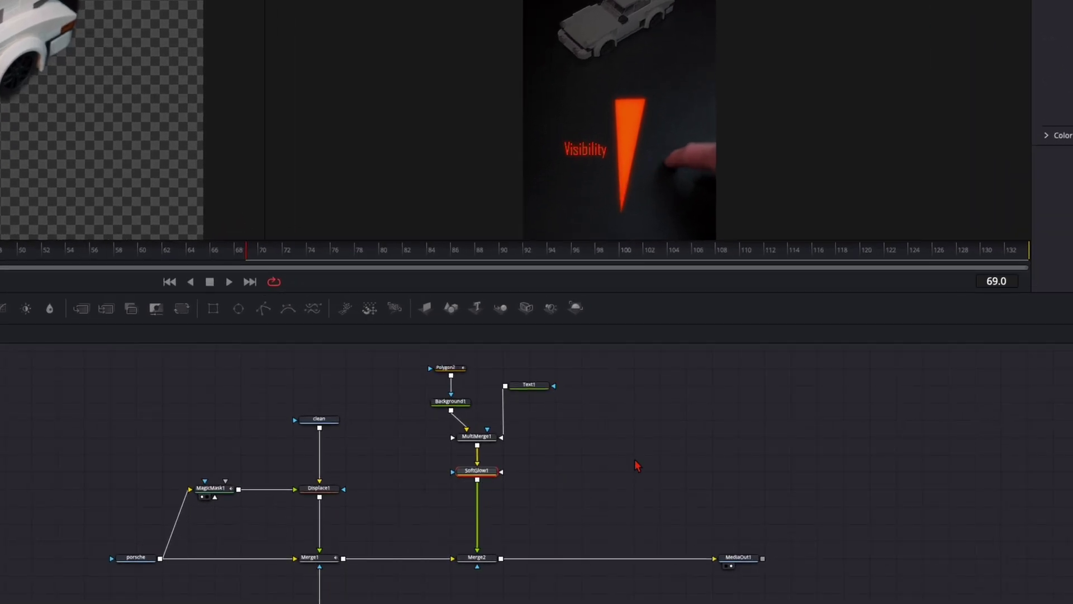
Step: Add a DVE after the Soft Glow, with X rotation at -22.0 and Z Move at 1.22
key("shift+space")
type("dve")
key("Return")
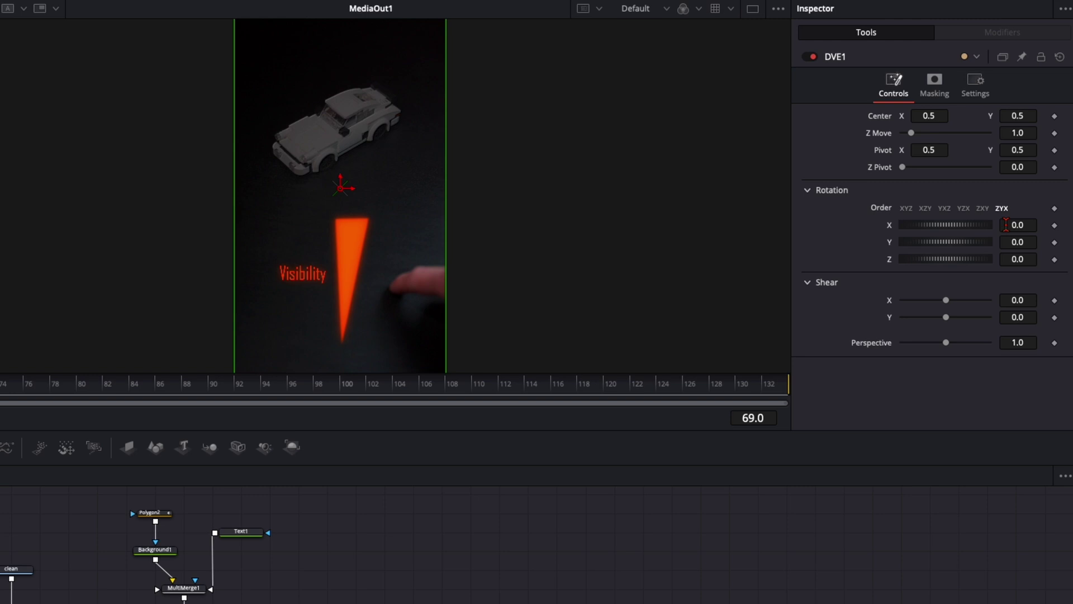
left_click_drag(1006, 225, 865, 223)
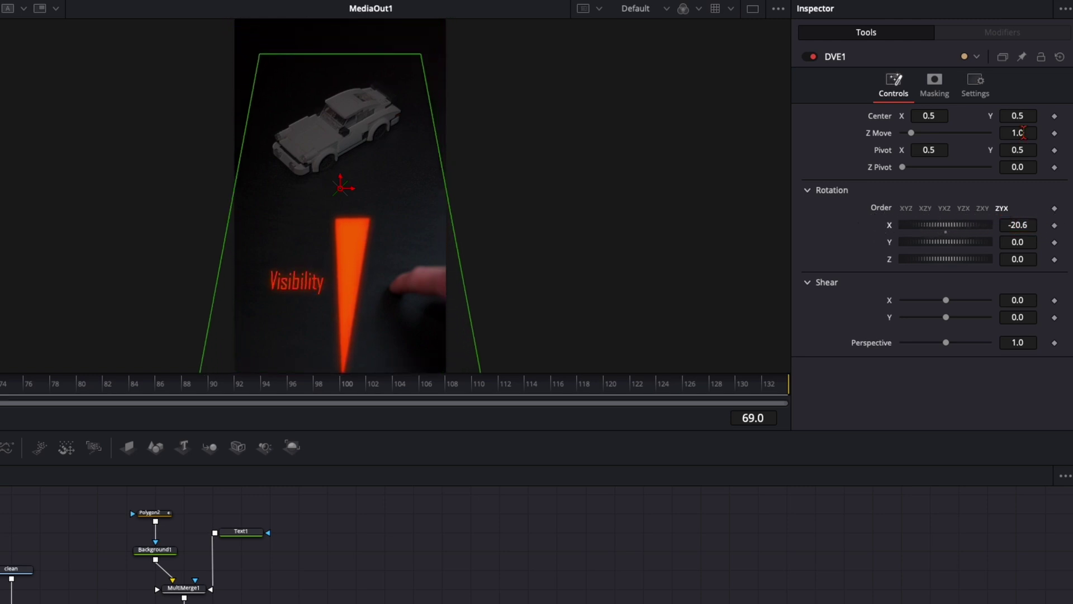
left_click_drag(1022, 132, 1033, 133)
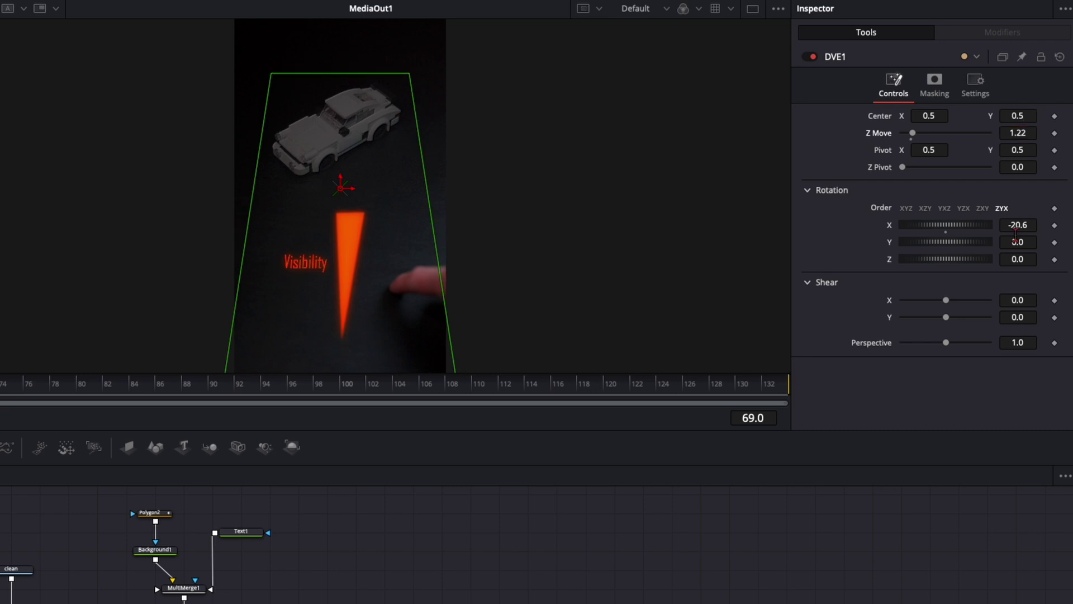
mouse_move(1018, 225)
left_mouse_down()
mouse_move(985, 223)
mouse_move(1008, 225)
left_mouse_up()
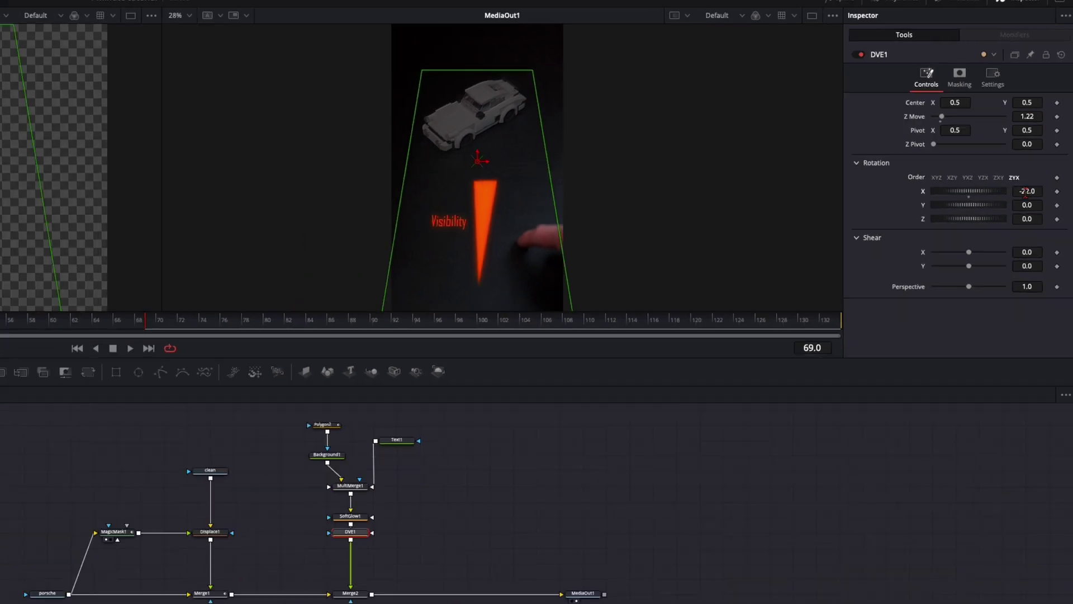
Step: Set the DVE's Z Move to 1.18 and add a Drop Shadow after it with a slightly reduced drop distance
left_click_drag(1033, 118, 1028, 119)
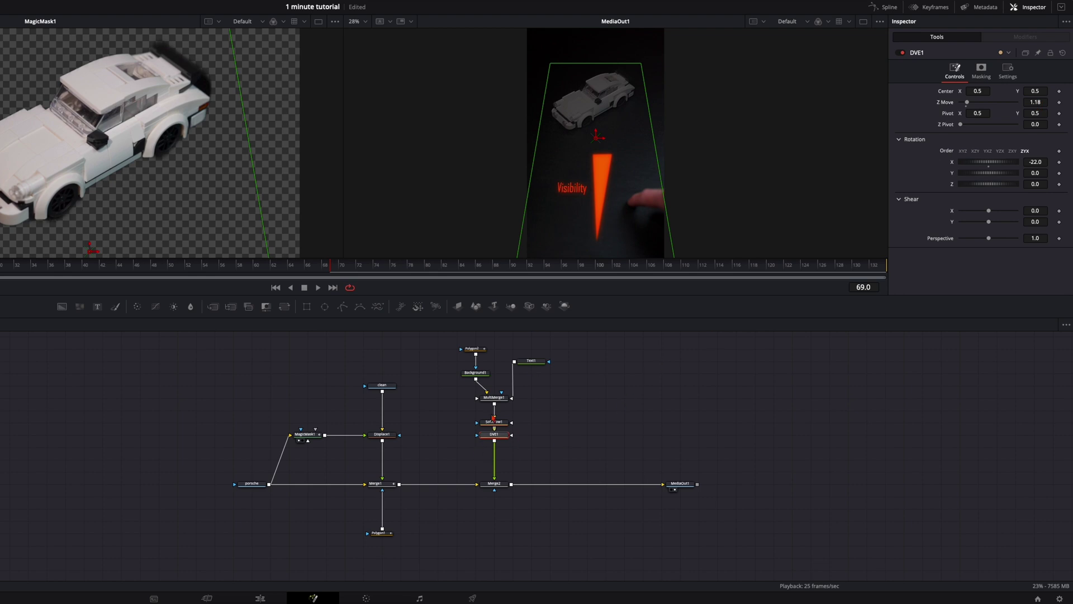
key("shift+space")
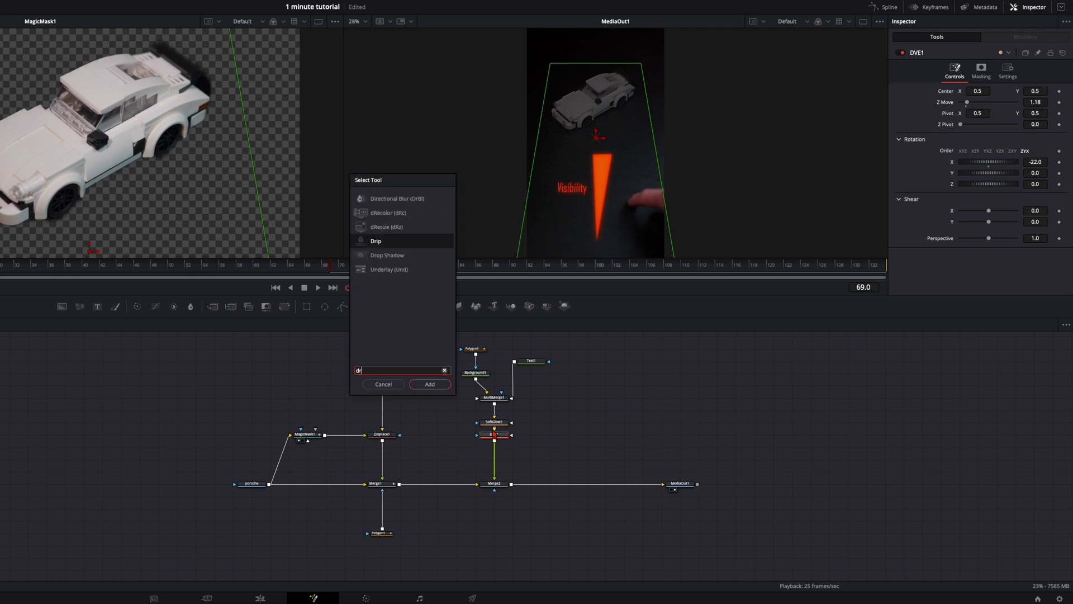
type("drop")
key("Return")
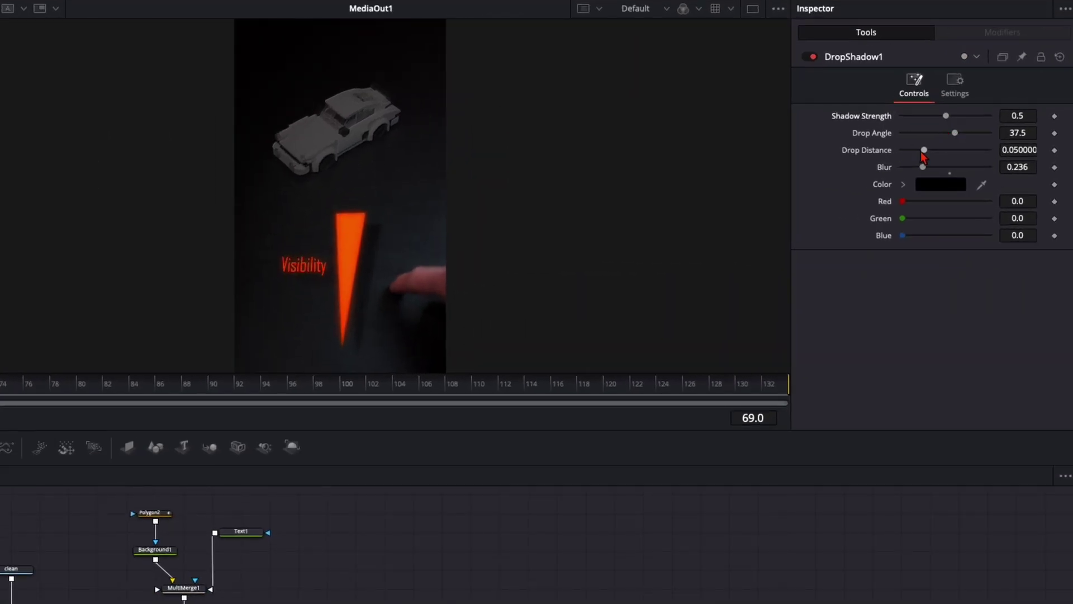
left_click_drag(924, 151, 918, 150)
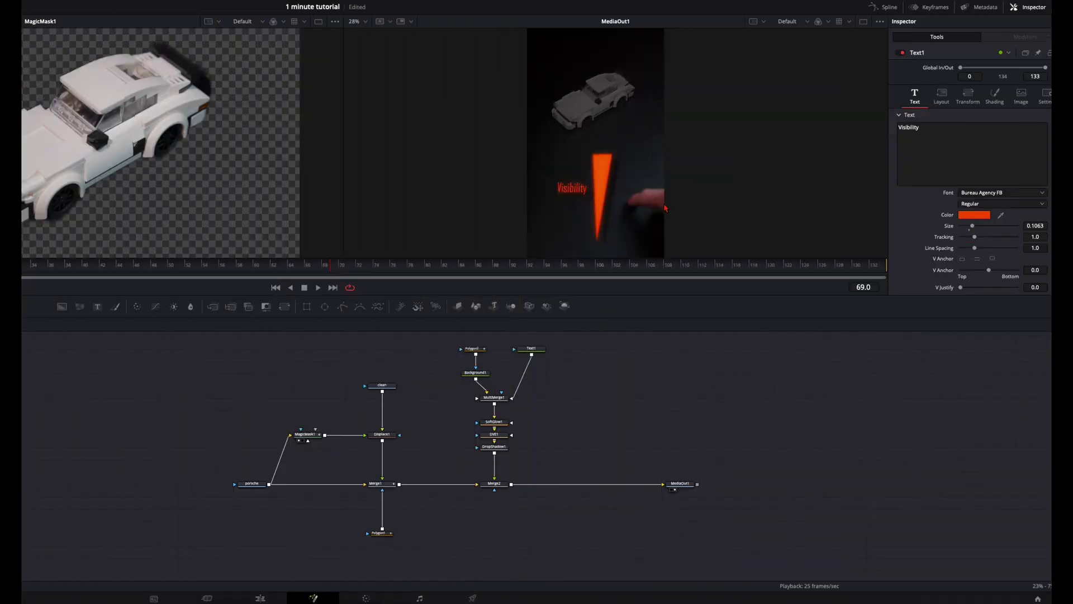
Step: At frame 63, connect a new Rectangle mask to MultiMerge1 and place its node close beside the MultiMerge
left_click(300, 268)
mouse_move(300, 269)
left_mouse_down()
mouse_move(199, 265)
mouse_move(298, 267)
left_mouse_up()
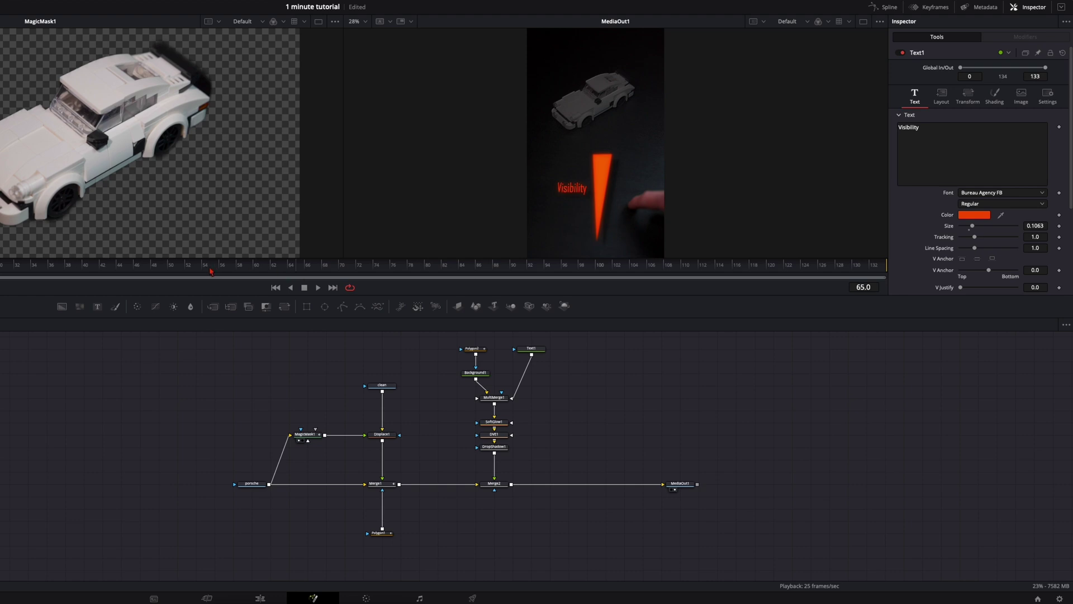
left_click_drag(210, 271, 281, 278)
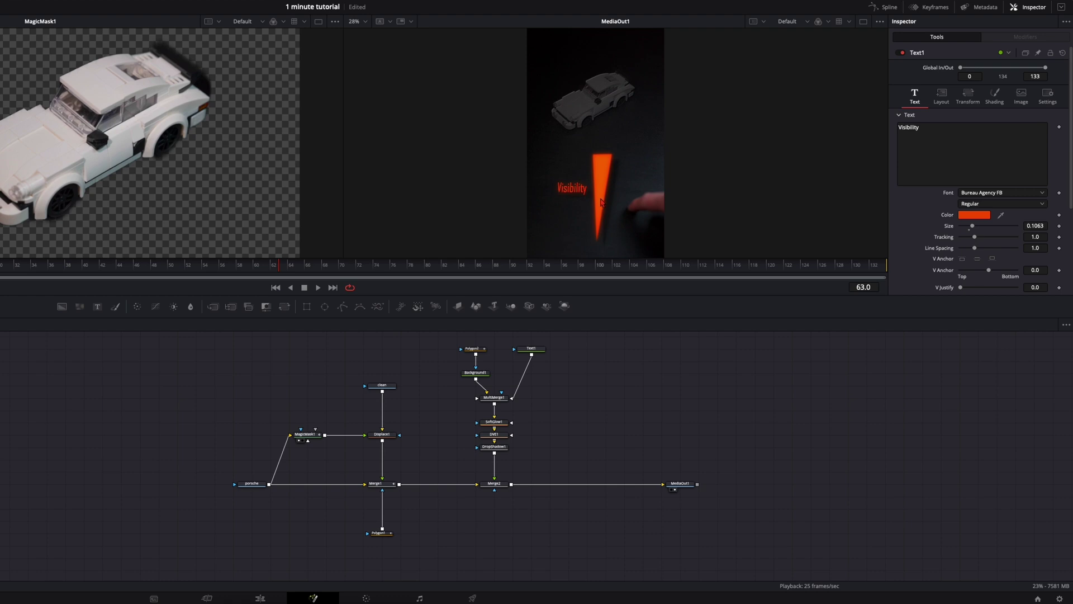
left_click(572, 434)
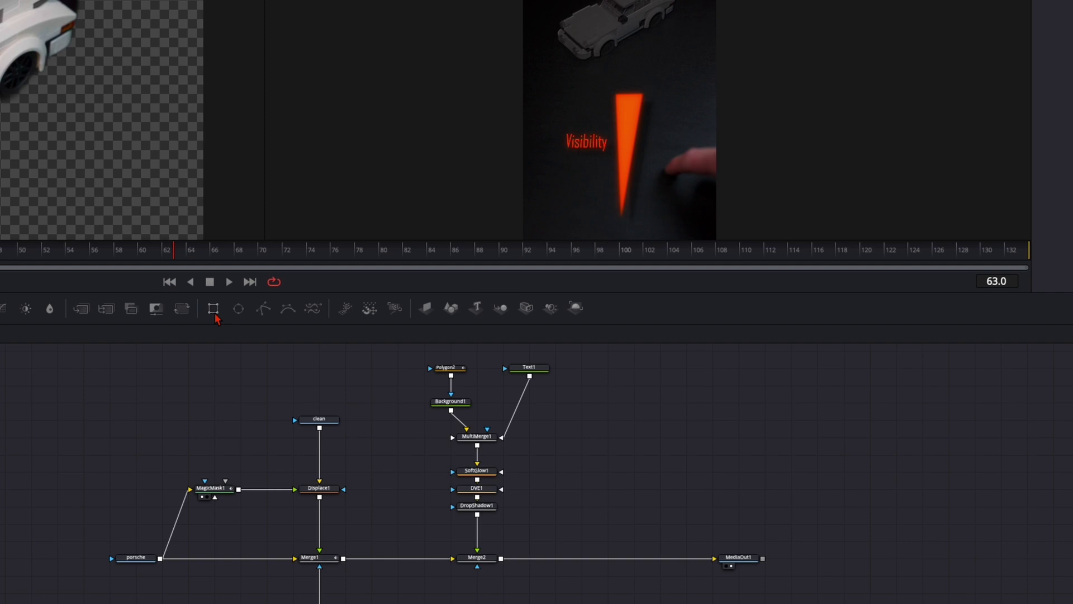
left_click_drag(212, 309, 489, 438)
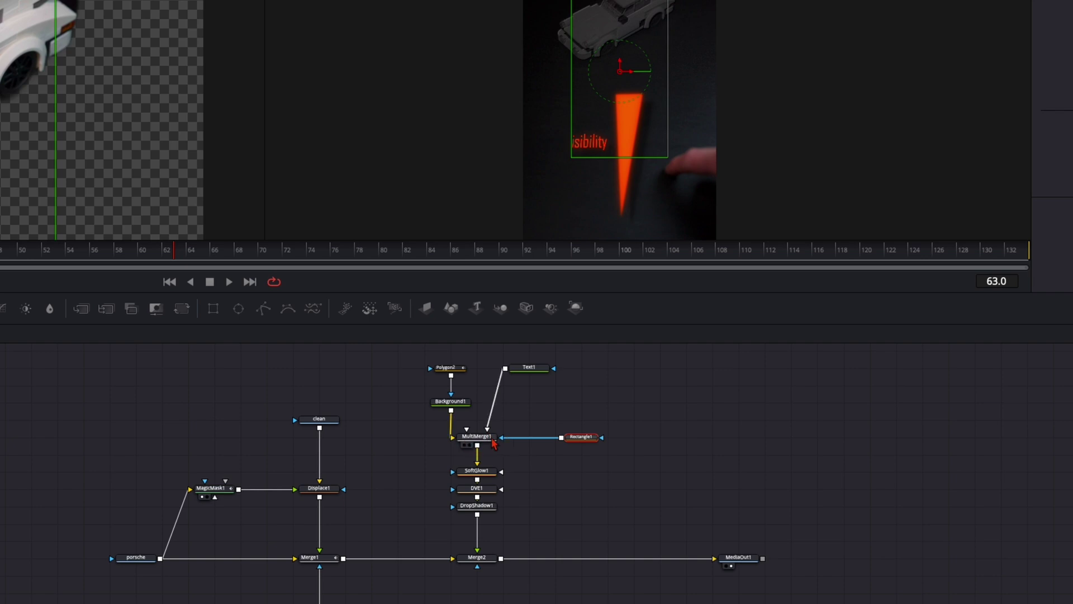
left_click_drag(585, 443, 558, 442)
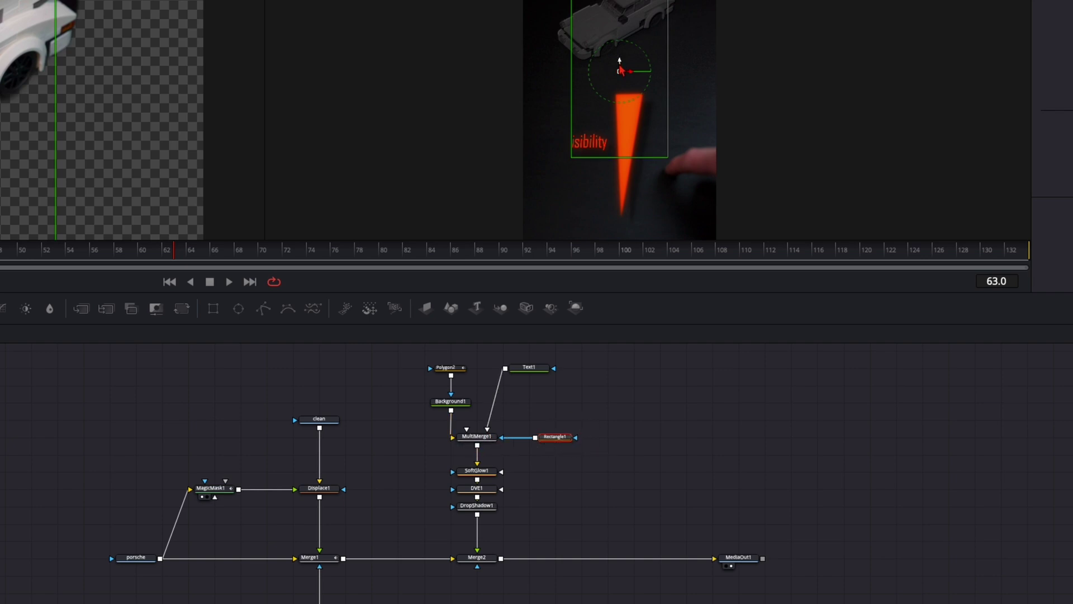
Step: Move Rectangle1 down to a center of about X 0.526, Y 0.011, exposing only the lower part of the triangle
left_click_drag(620, 71, 586, 109)
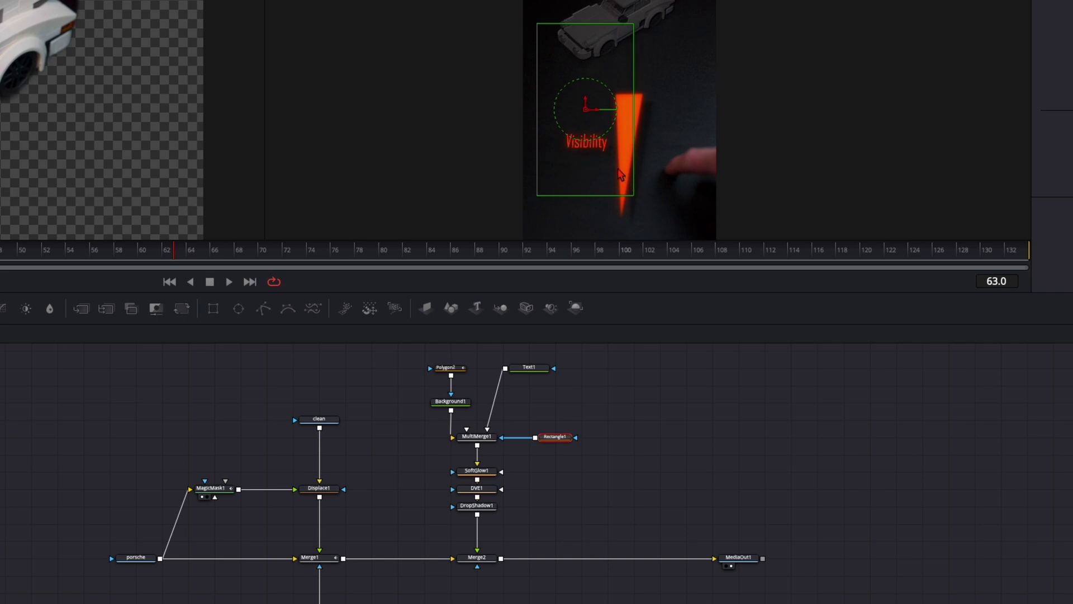
left_click_drag(586, 111, 613, 139)
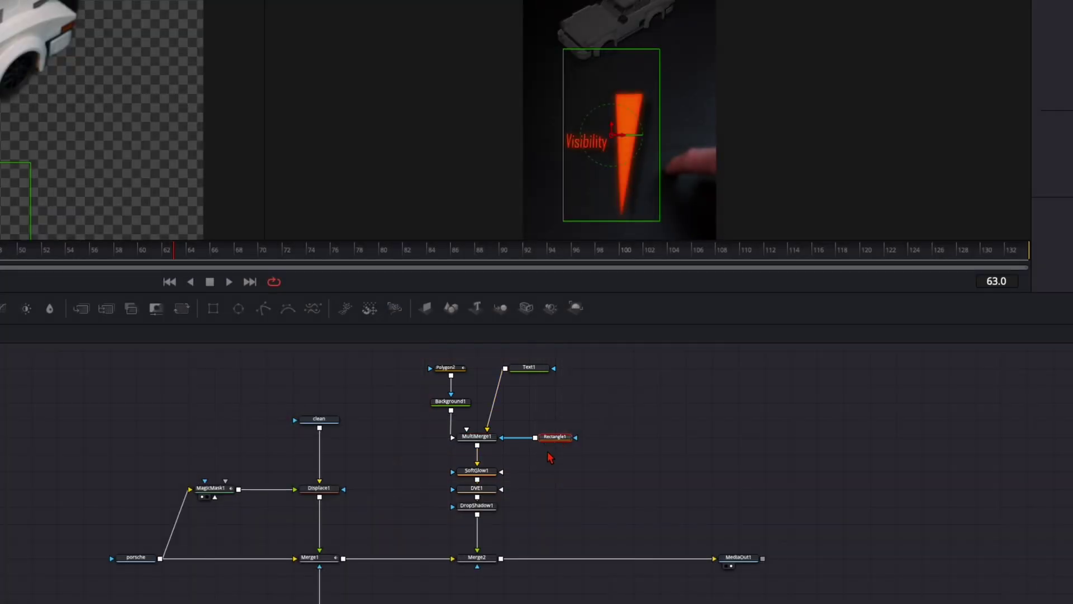
left_click_drag(613, 139, 619, 266)
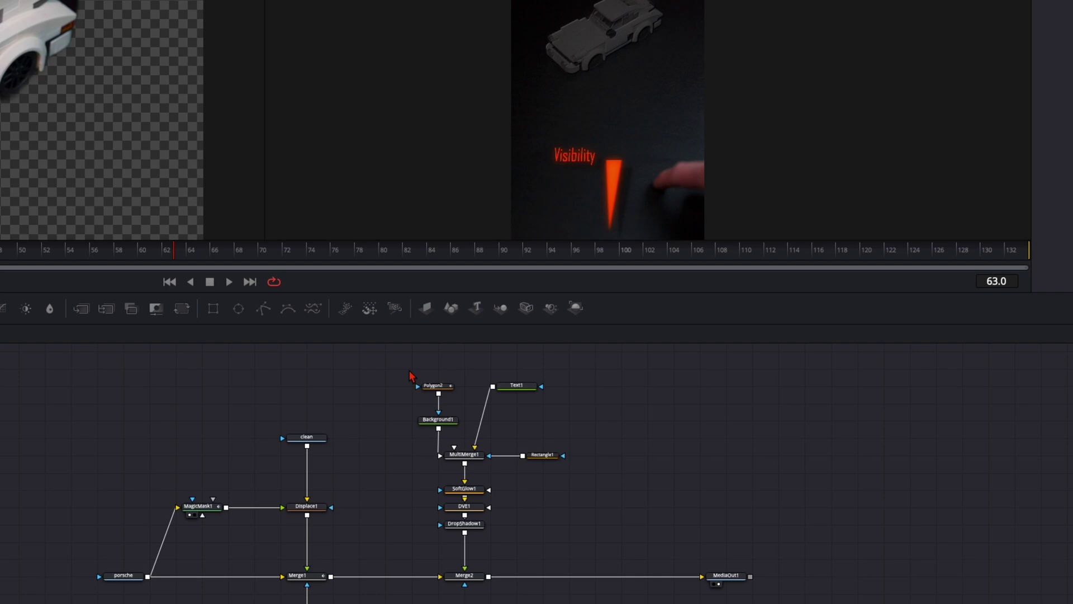
Step: Duplicate the node chain from Polygon2 down to Merge2, place the copy beside the original, and delete the copied MultiMerge
left_click_drag(404, 364, 484, 602)
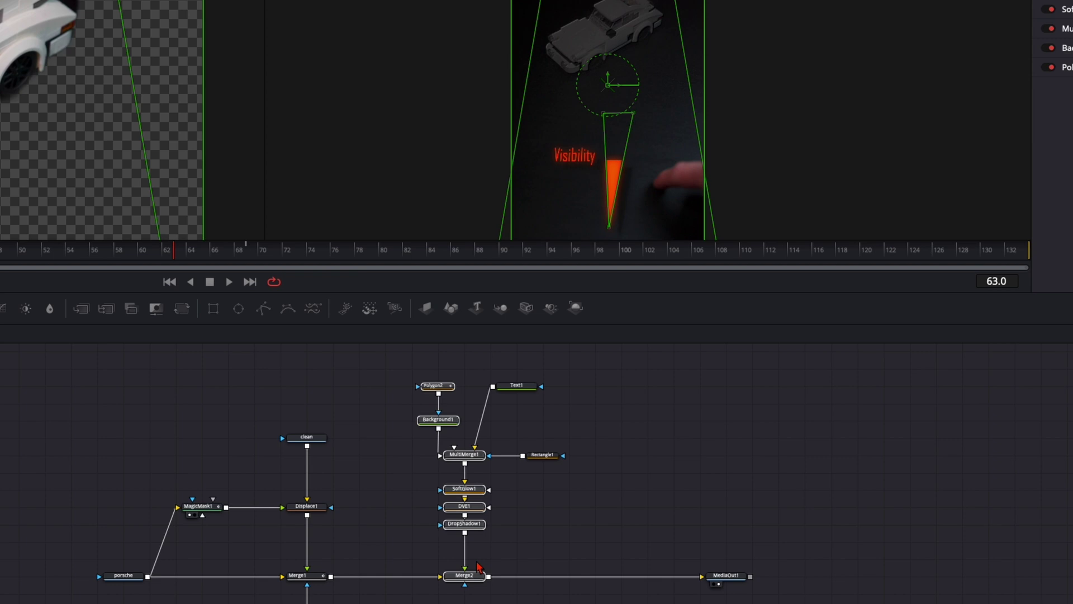
key("ctrl+v")
left_click_drag(545, 603, 650, 480)
scroll(677, 496, "up", 2)
left_click(632, 420)
key("Delete")
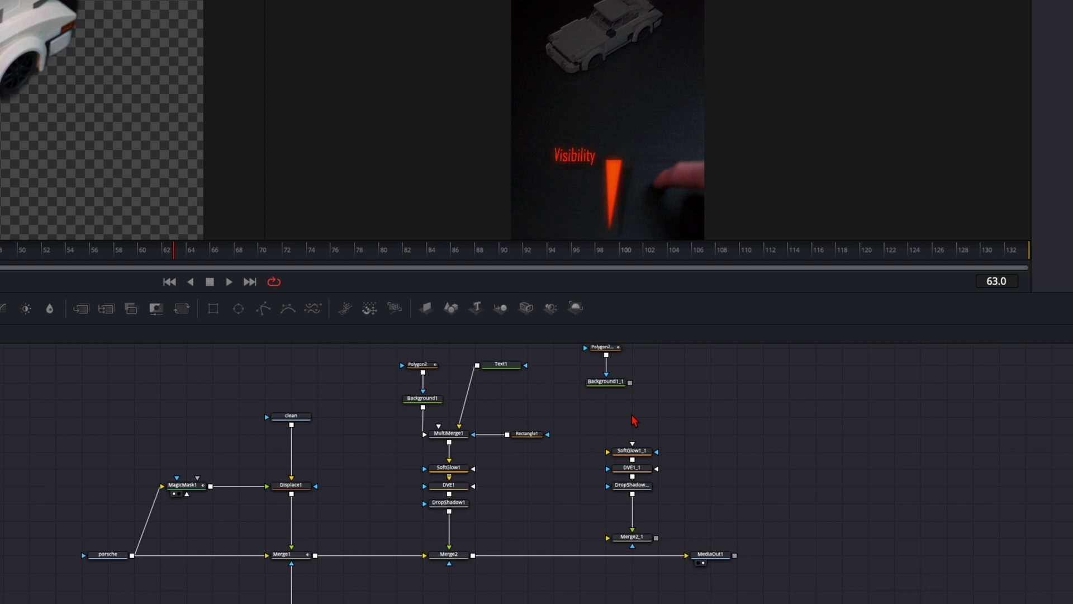
Step: Connect Background1_1 to SoftGlow1_1 and insert Merge2_1 between Merge2 and MediaOut1
left_click_drag(629, 382, 627, 454)
mouse_move(683, 557)
left_mouse_down()
mouse_move(585, 553)
mouse_move(608, 543)
mouse_move(687, 557)
left_mouse_up()
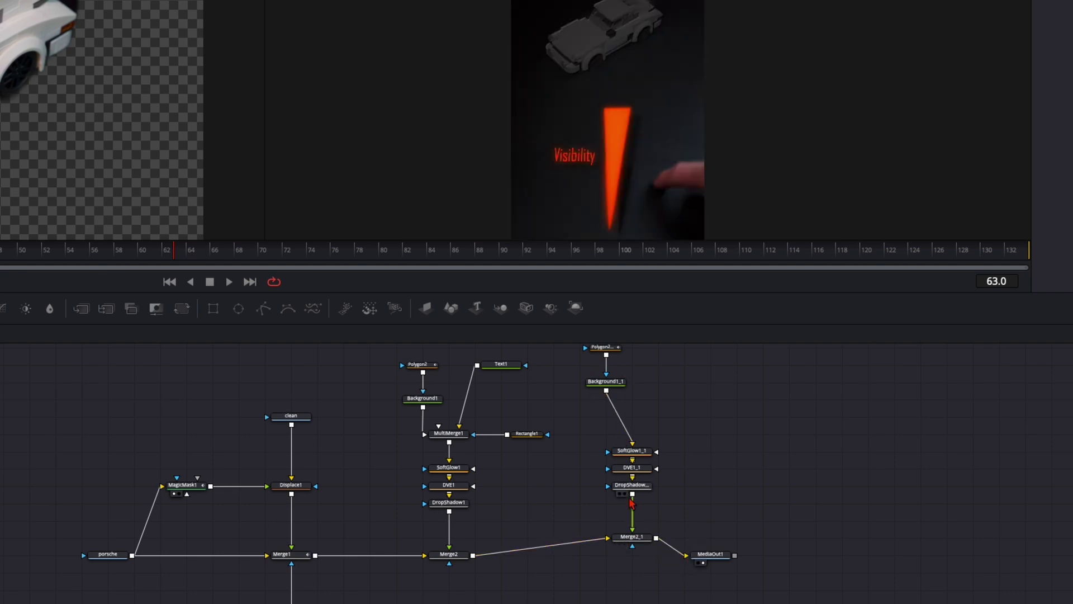
left_click_drag(707, 393, 697, 466)
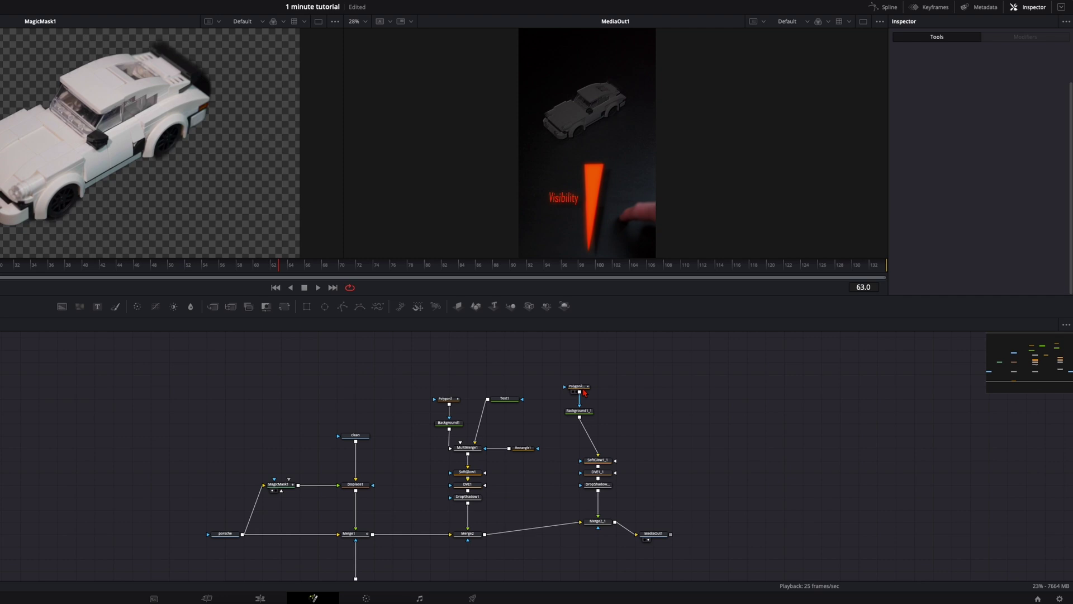
Step: Turn Polygon2_1 into an outline by disabling Solid and setting its Border Width to 0.0111
left_click(592, 423)
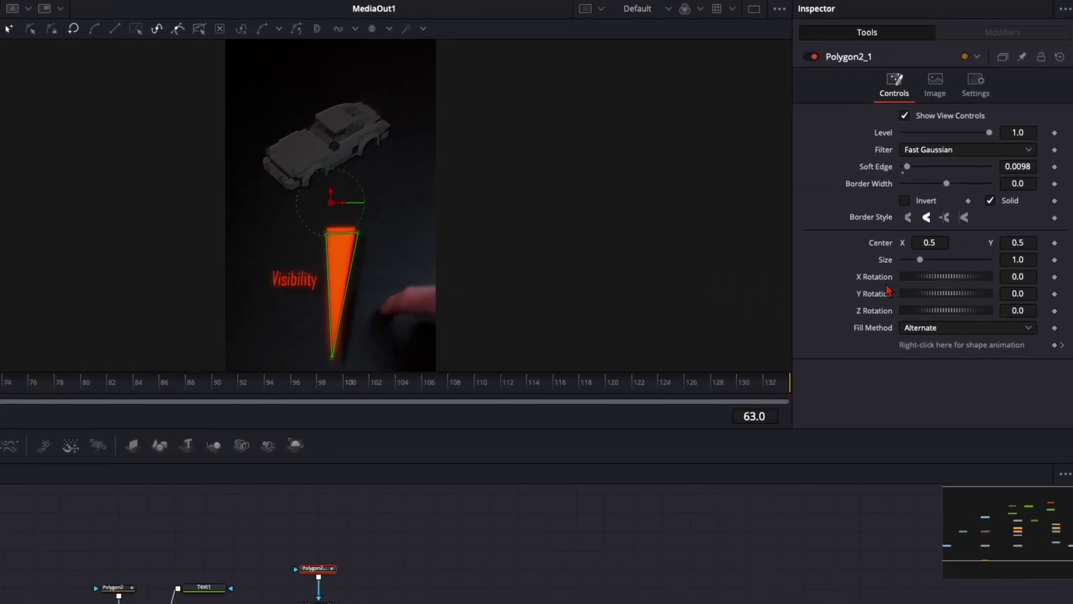
left_click(989, 202)
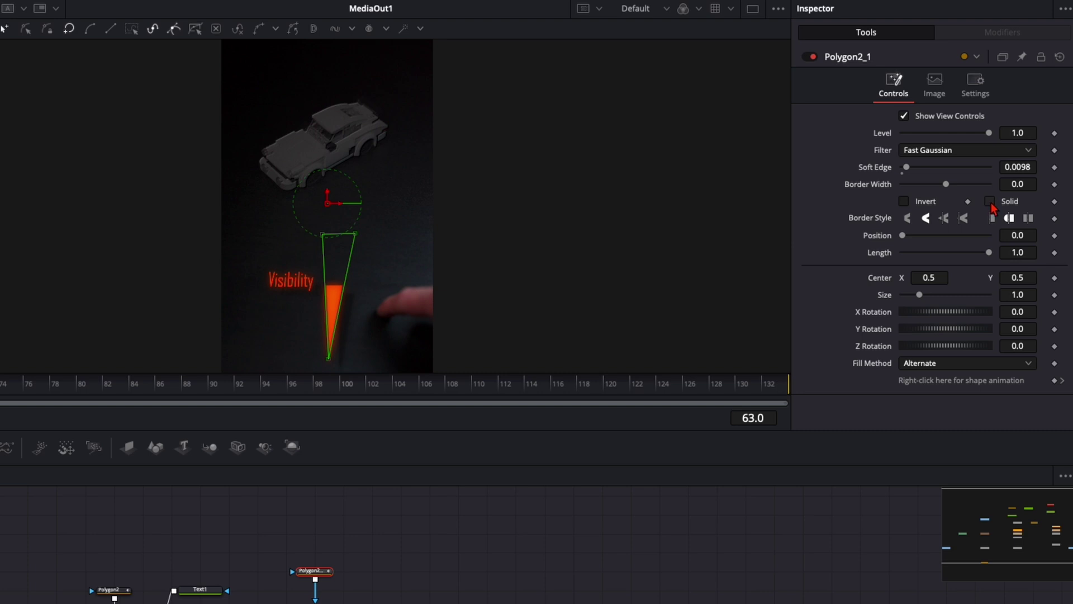
left_click(1013, 185)
type("0.0023")
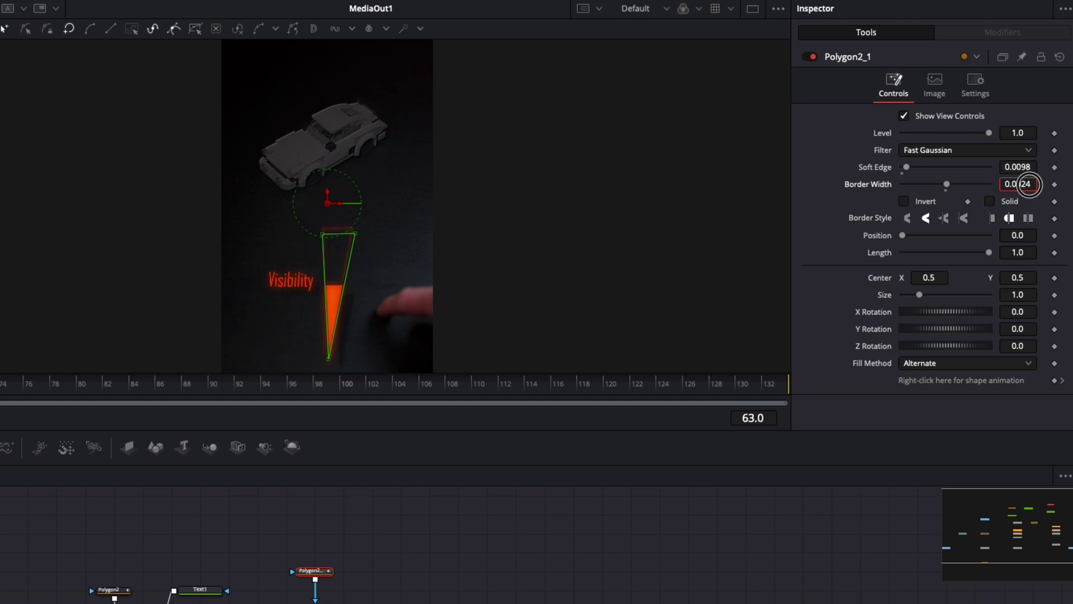
left_click_drag(1036, 186, 1072, 189)
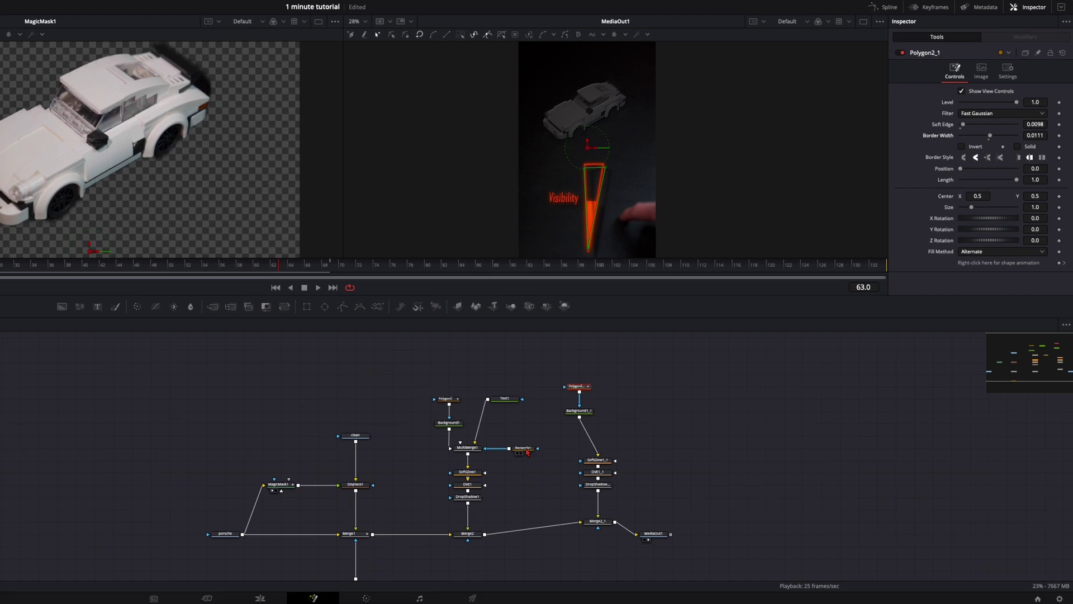
Step: Raise Rectangle1 to about center Y 0.248 so it covers the whole triangle, and remove the copied Drop Shadow node
left_click(526, 449)
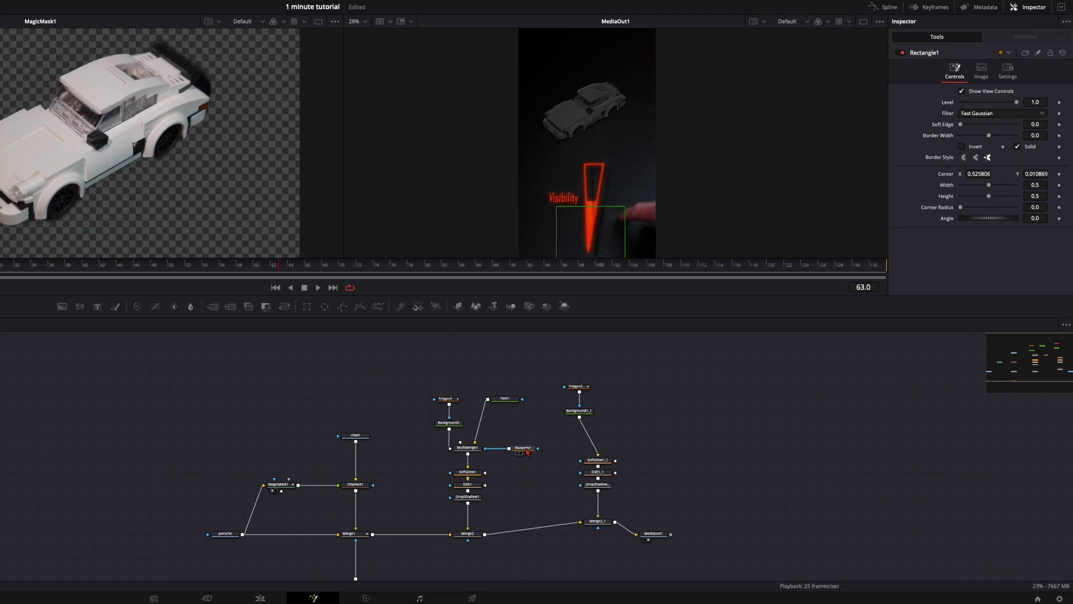
scroll(589, 203, "down", 5)
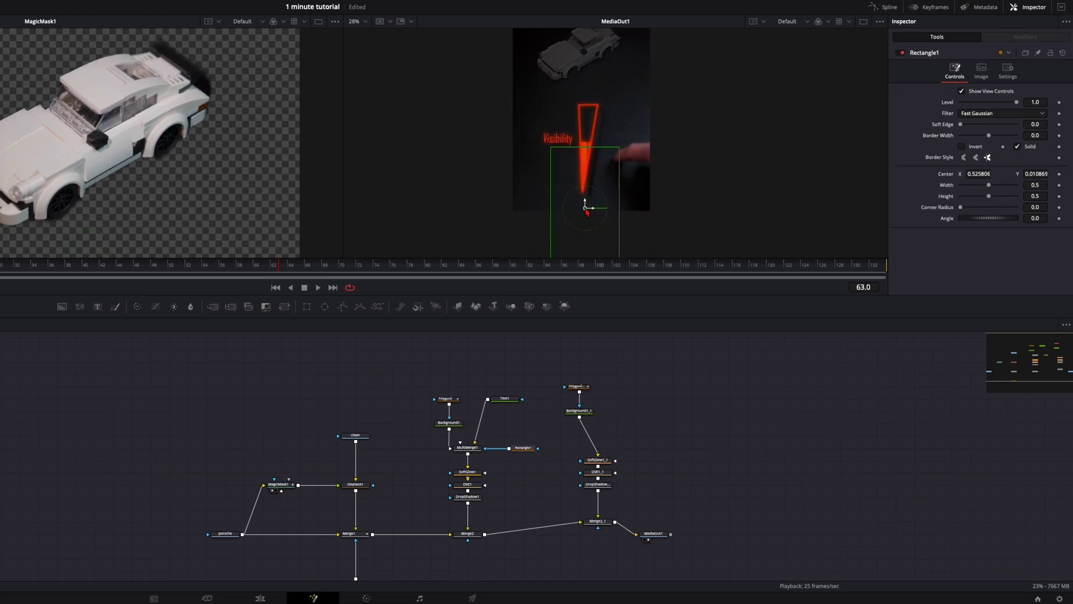
left_click_drag(586, 211, 587, 153)
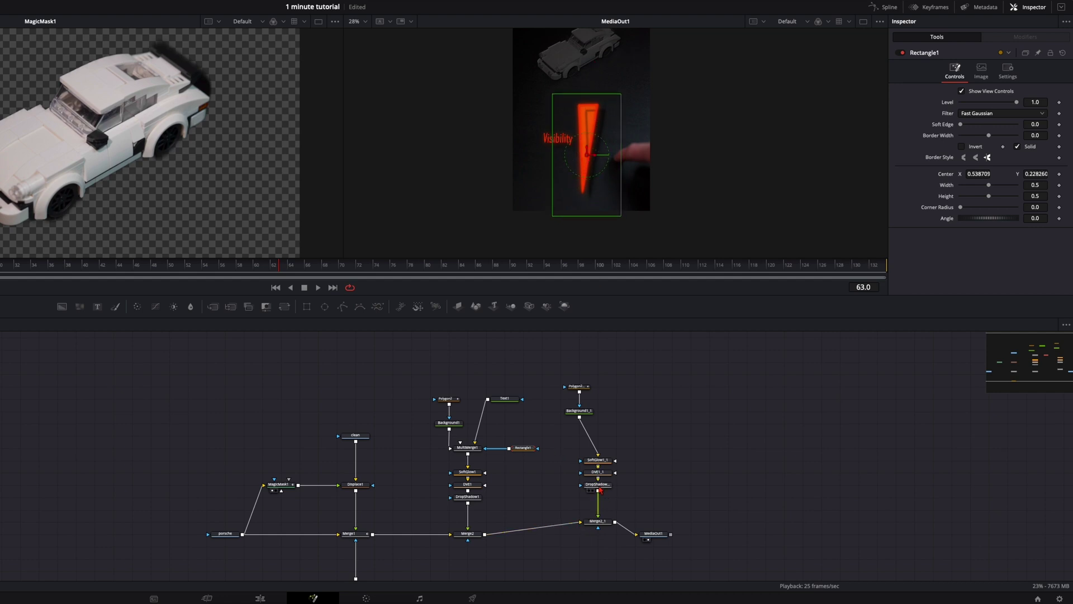
left_click(598, 485)
left_click(597, 471)
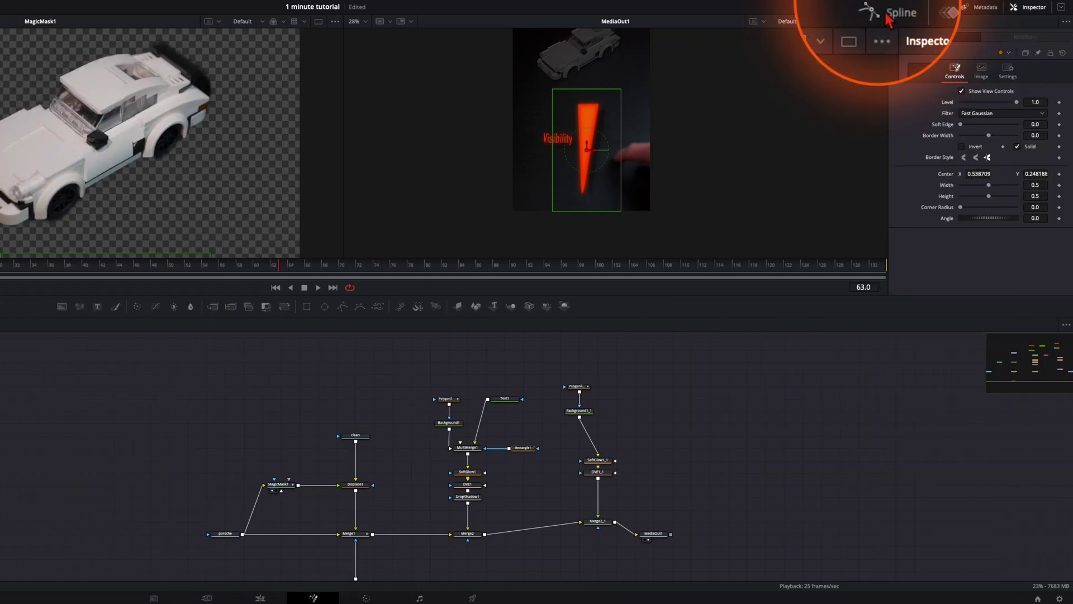
Step: Open the Spline editor and hide the Polygon2 and Polygon2_1 curves
left_click(876, 8)
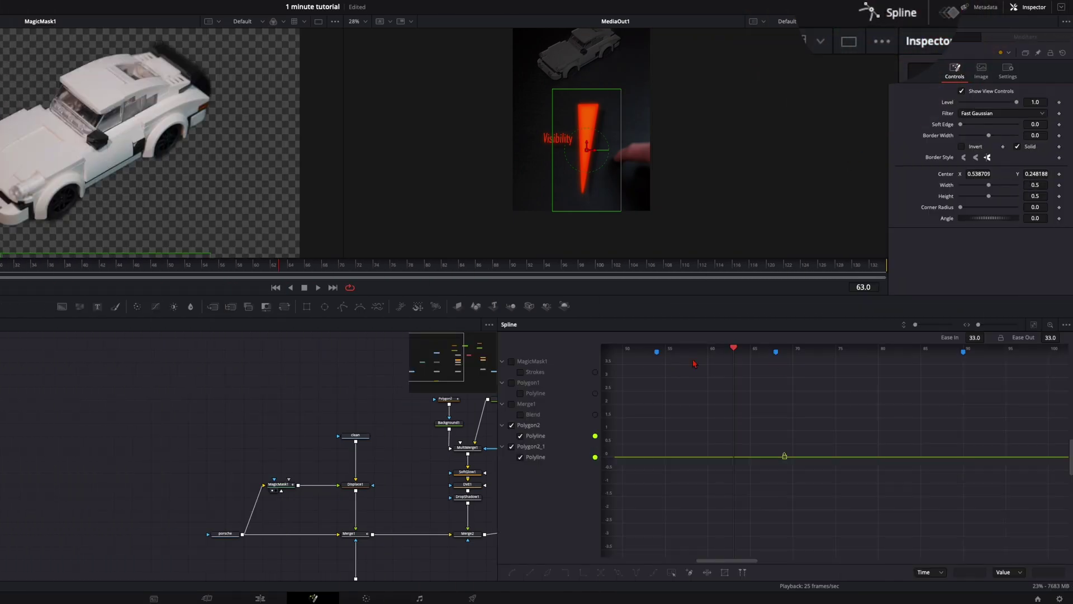
left_click(511, 426)
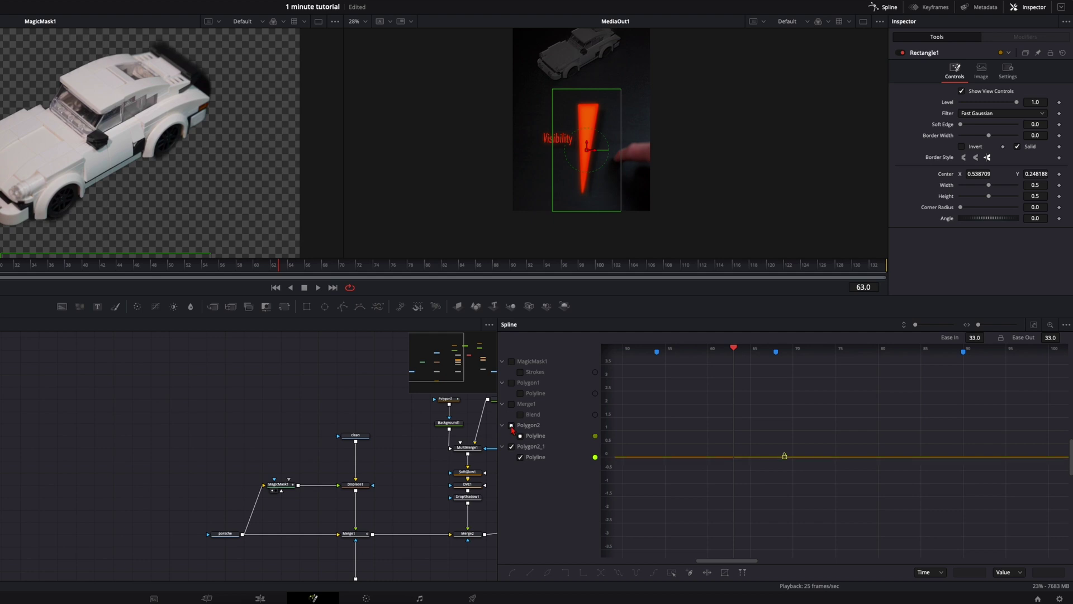
left_click(511, 446)
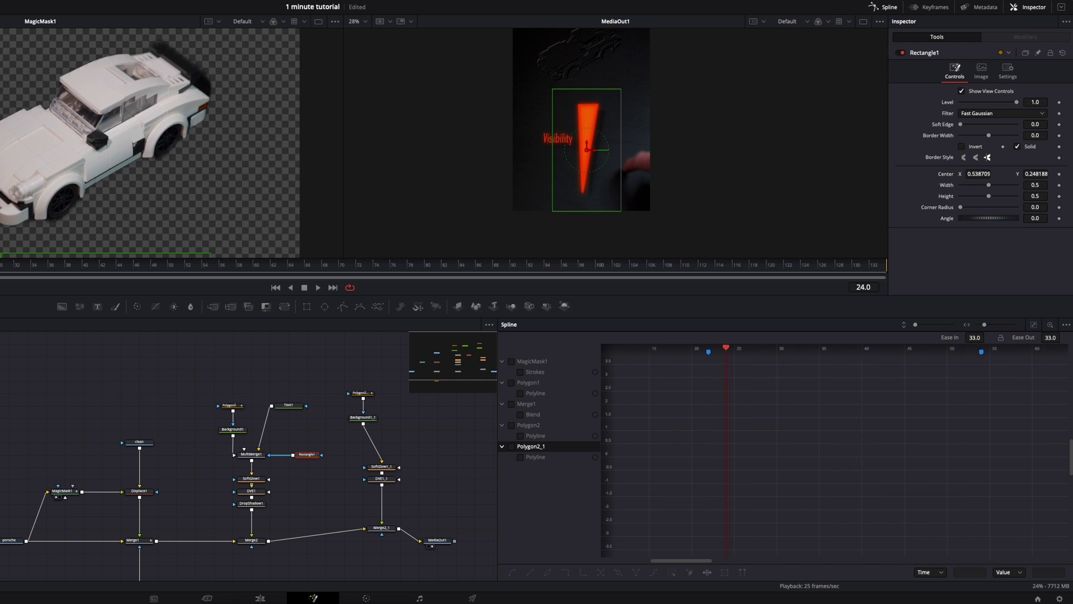
Step: At frame 54, lower Rectangle1 below the triangle to about center Y -0.185 and keyframe its Center
left_click(69, 276)
left_click_drag(70, 277, 204, 267)
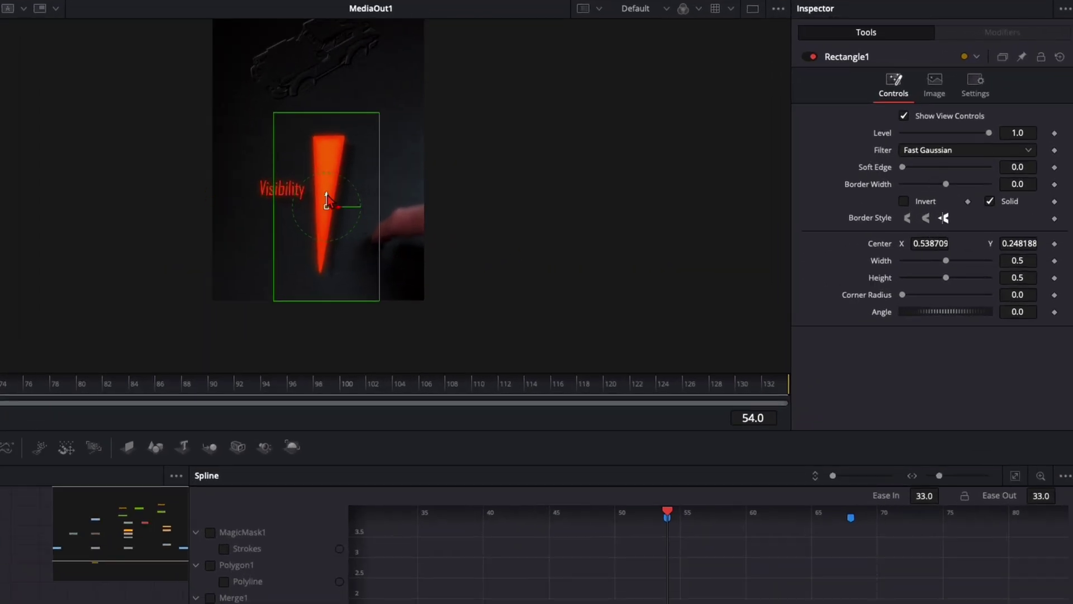
left_click_drag(327, 198, 327, 365)
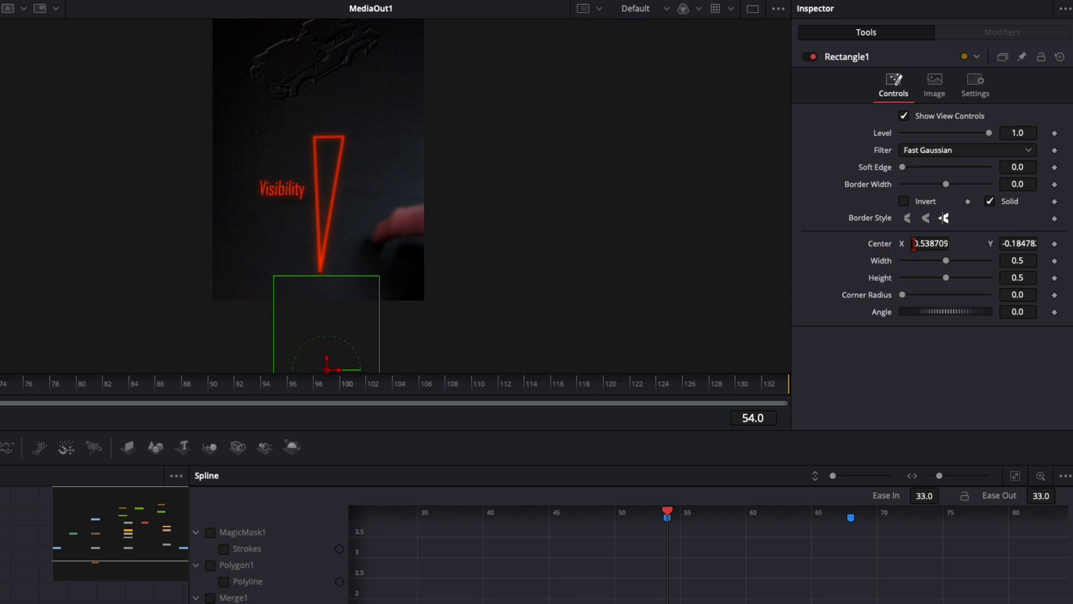
left_click(1054, 244)
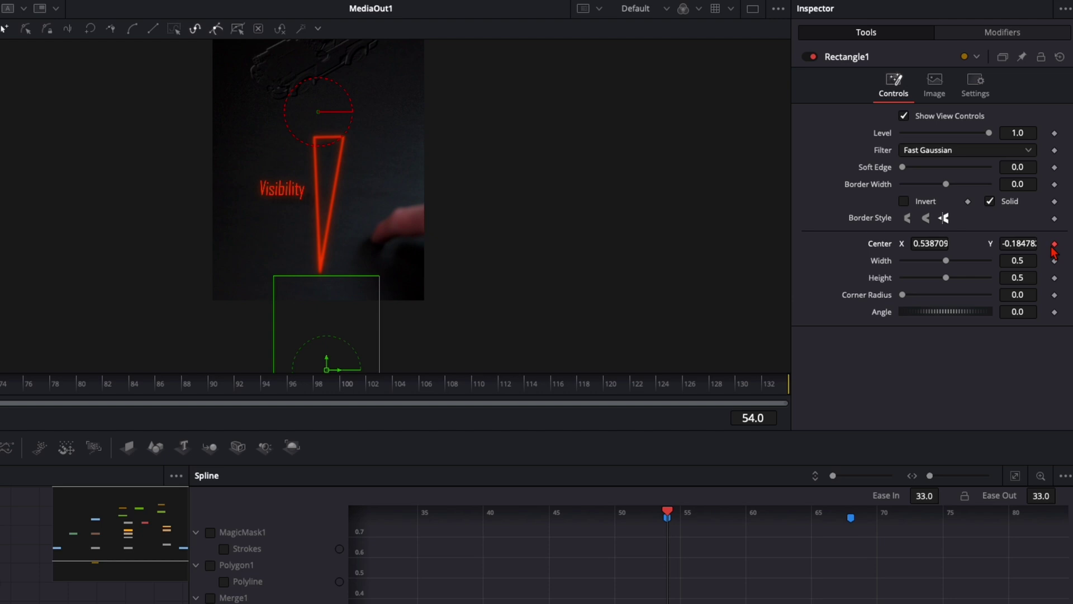
Step: At frame 68, raise Rectangle1 to about center Y -0.0145 so the fill covers the lower part of the outlined triangle
key("Right")
key("Right")
key("Right")
key("Right")
key("Right")
key("Right")
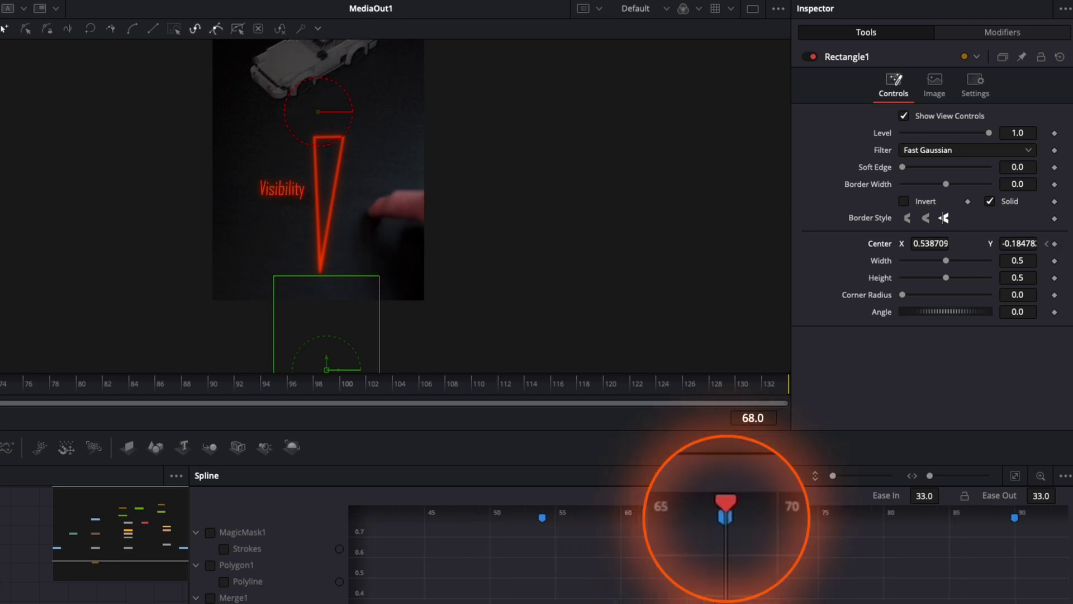
left_click_drag(338, 359, 339, 290)
left_click_drag(338, 299, 340, 302)
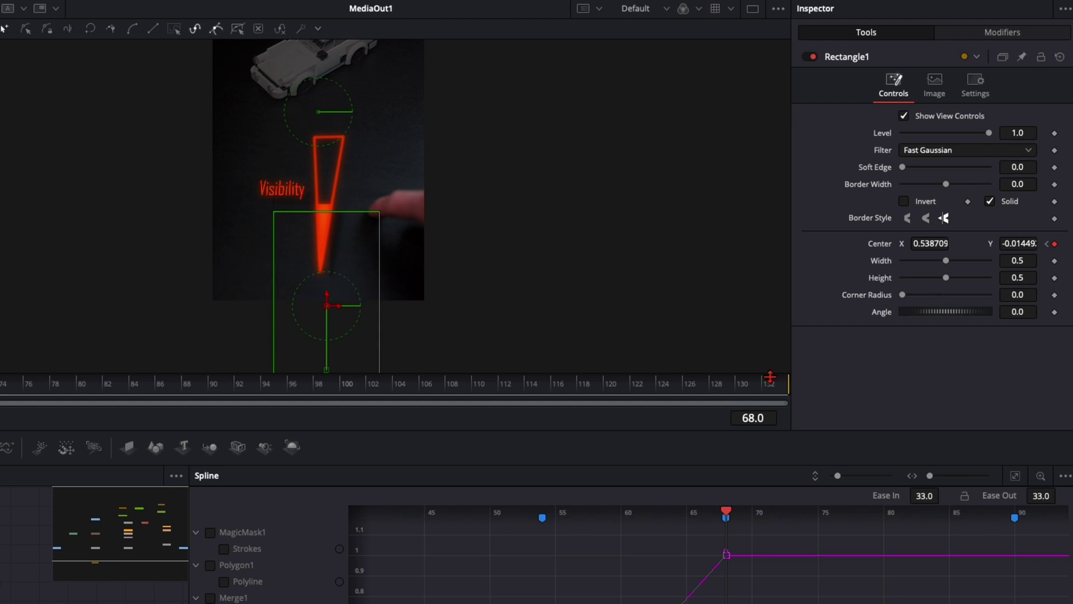
Step: Hold Rectangle1's position with a Center keyframe at frame 90, and raise it to center Y 0.22826 at frame 103
left_click_drag(98, 404, 221, 402)
left_click(1055, 244)
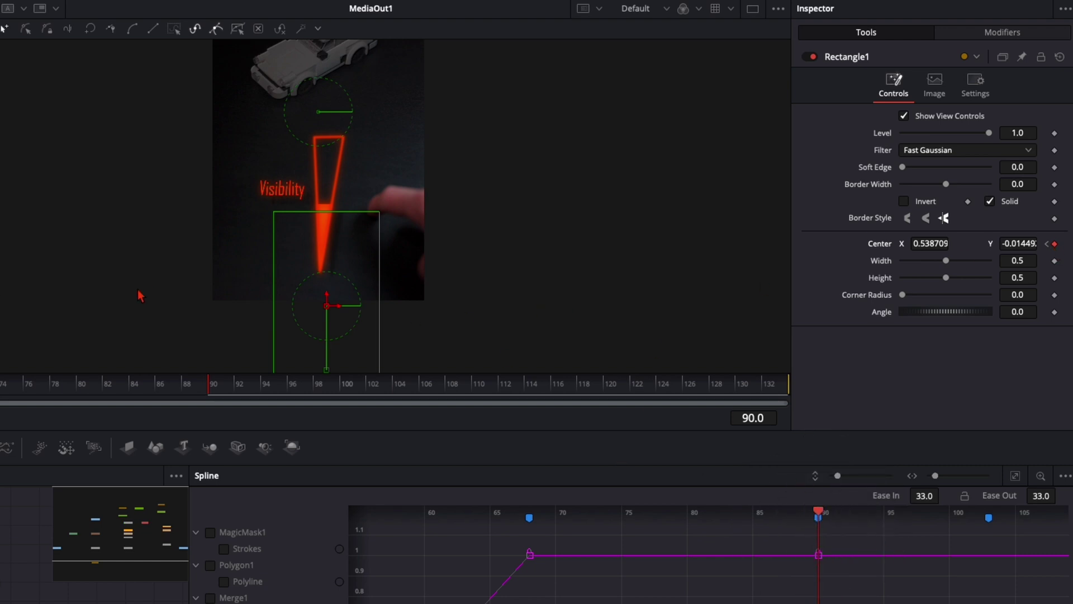
left_click_drag(240, 386, 390, 398)
left_click_drag(327, 306, 327, 209)
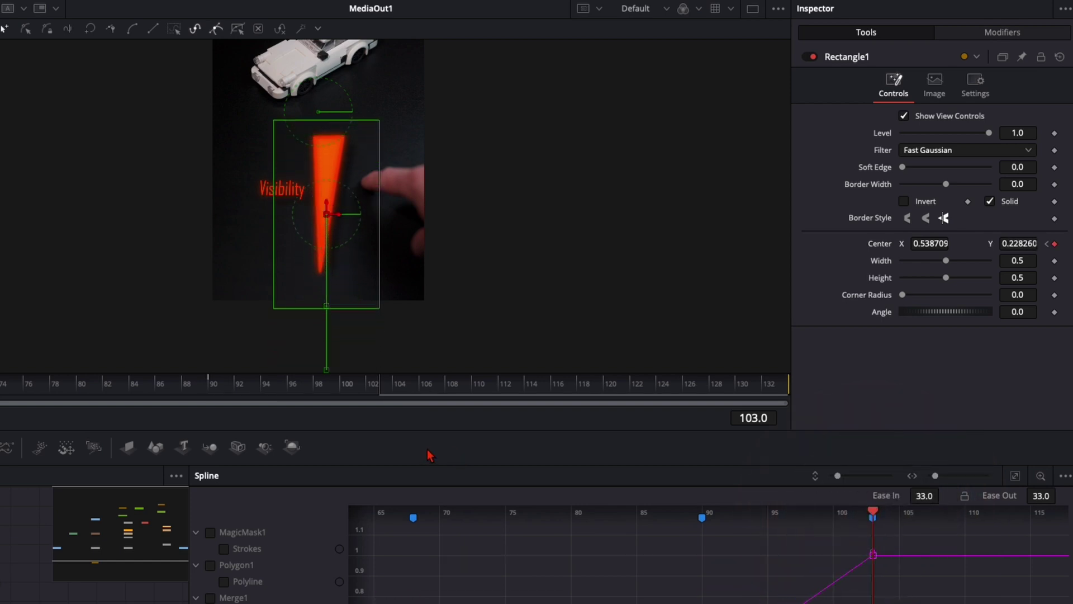
left_click(1, 386)
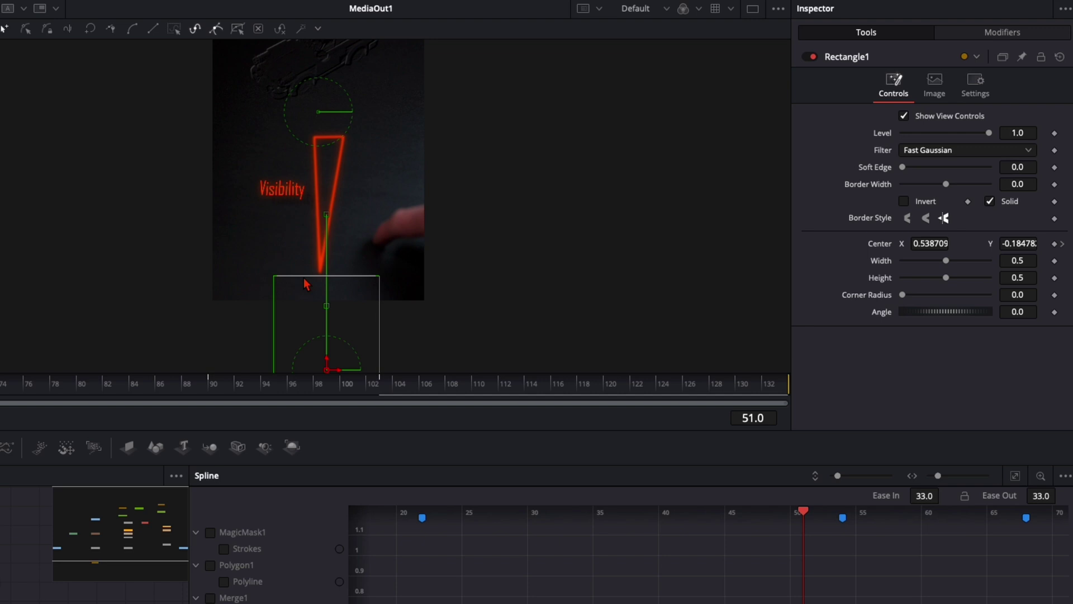
Step: Smooth all of Rectangle1's displacement keyframes in the Spline editor, and play back the slider fill's movement
key("space")
key("space")
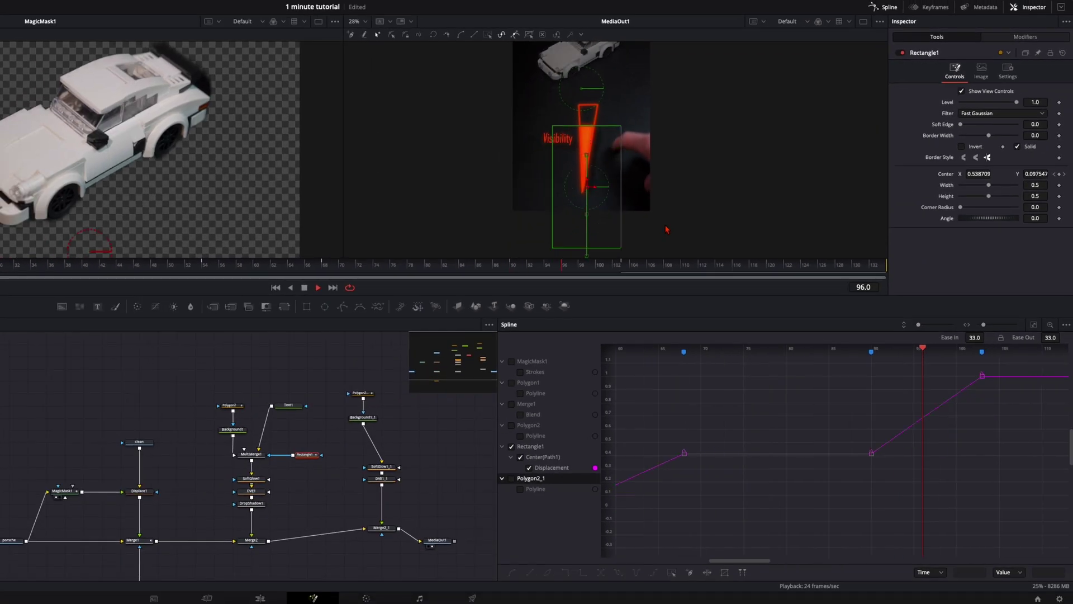
left_click(1035, 325)
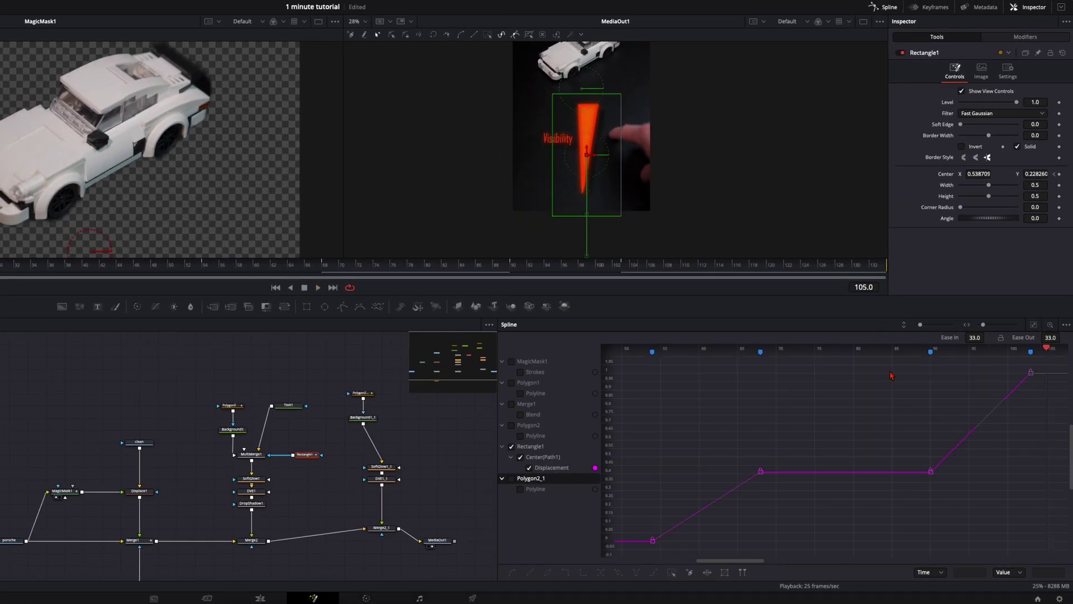
key("ctrl+a")
key("s")
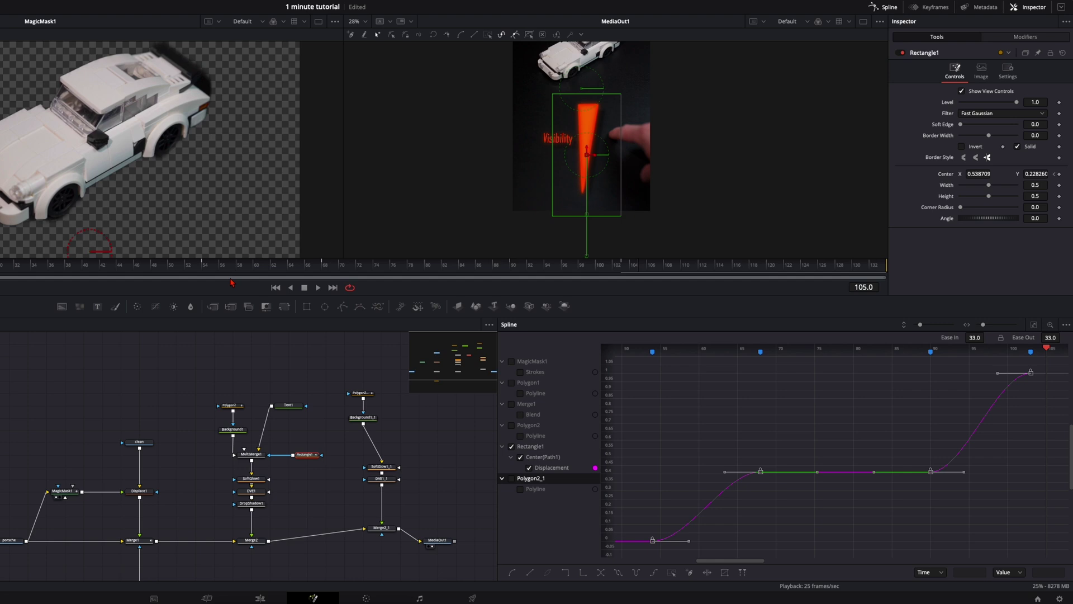
key("space")
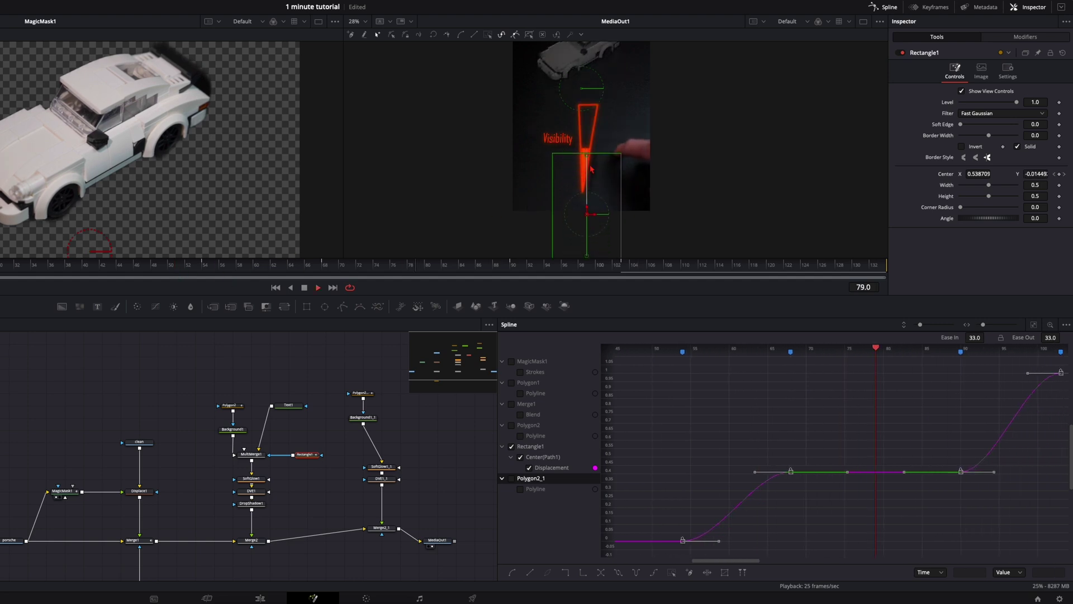
key("space")
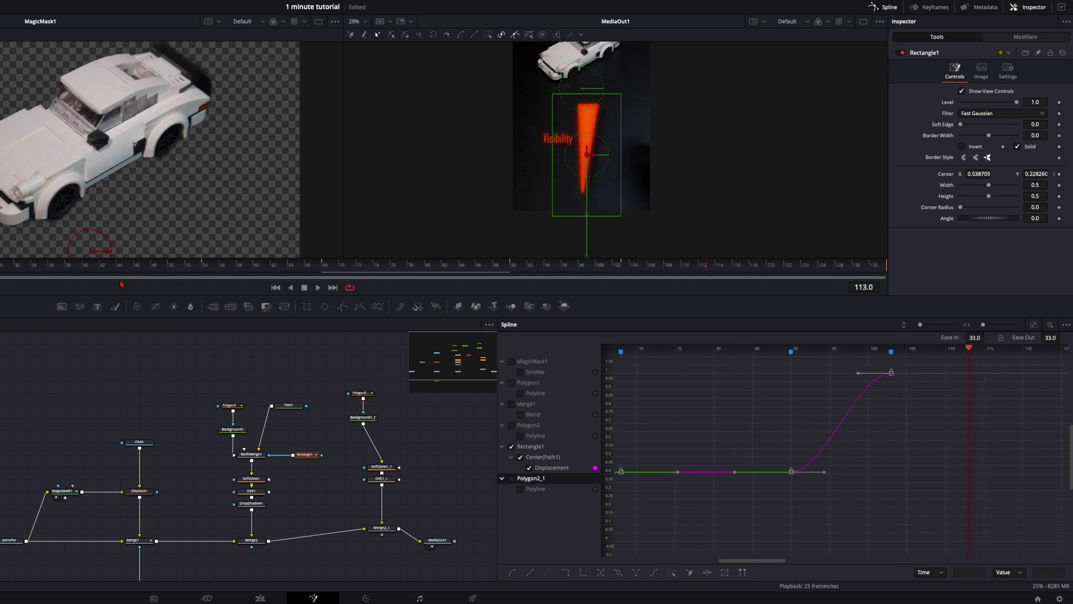
key("space")
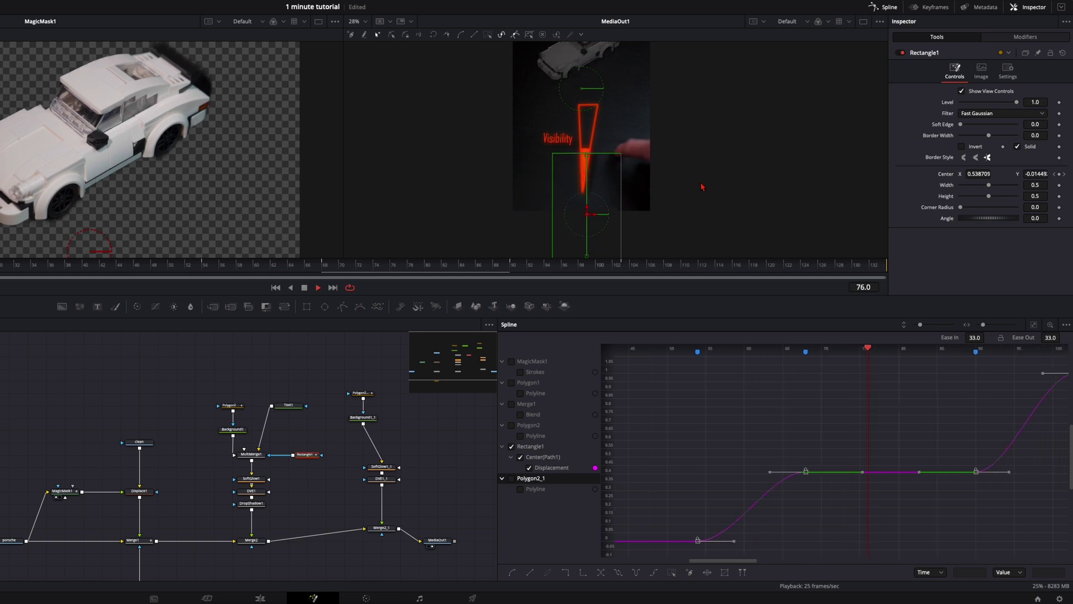
key("space")
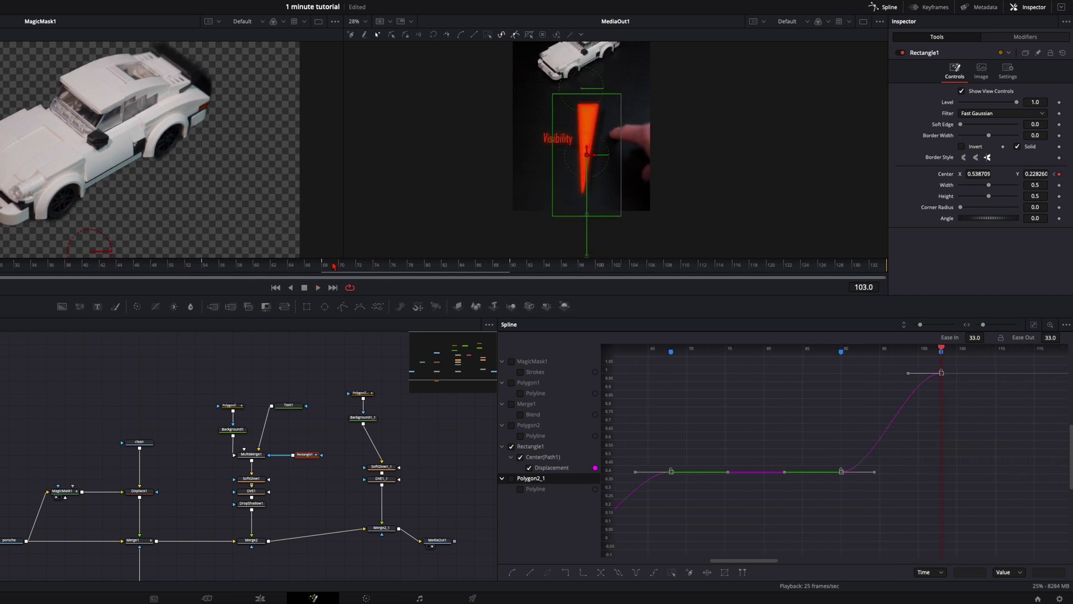
Step: At frame 67, slightly blur the fill's upper edge by giving Rectangle1 a Soft Edge just under 0.022
left_click(312, 262)
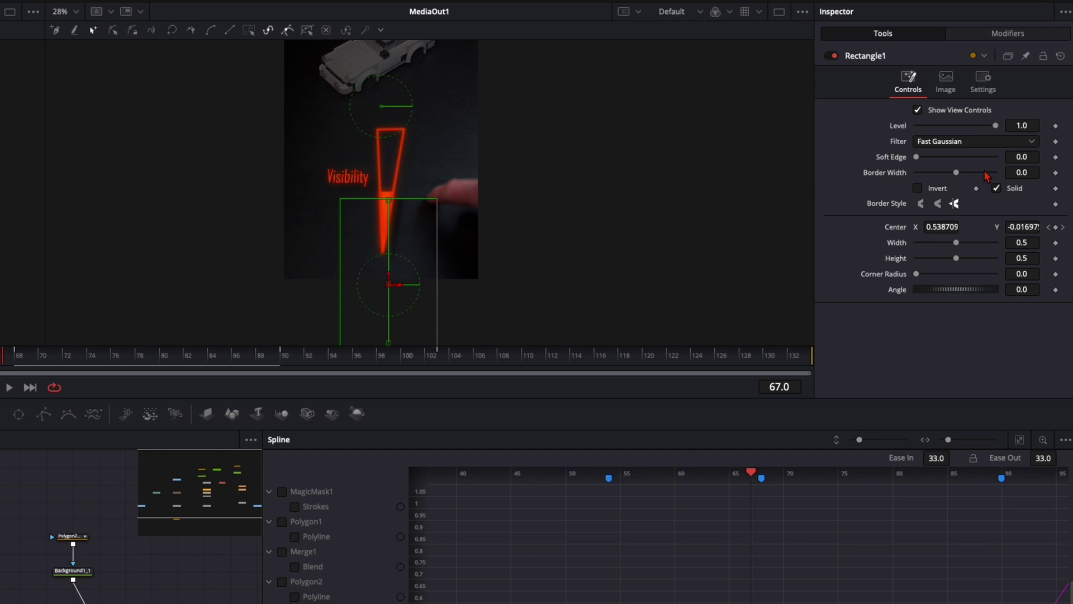
left_click_drag(961, 125, 962, 126)
left_click_drag(908, 171, 912, 168)
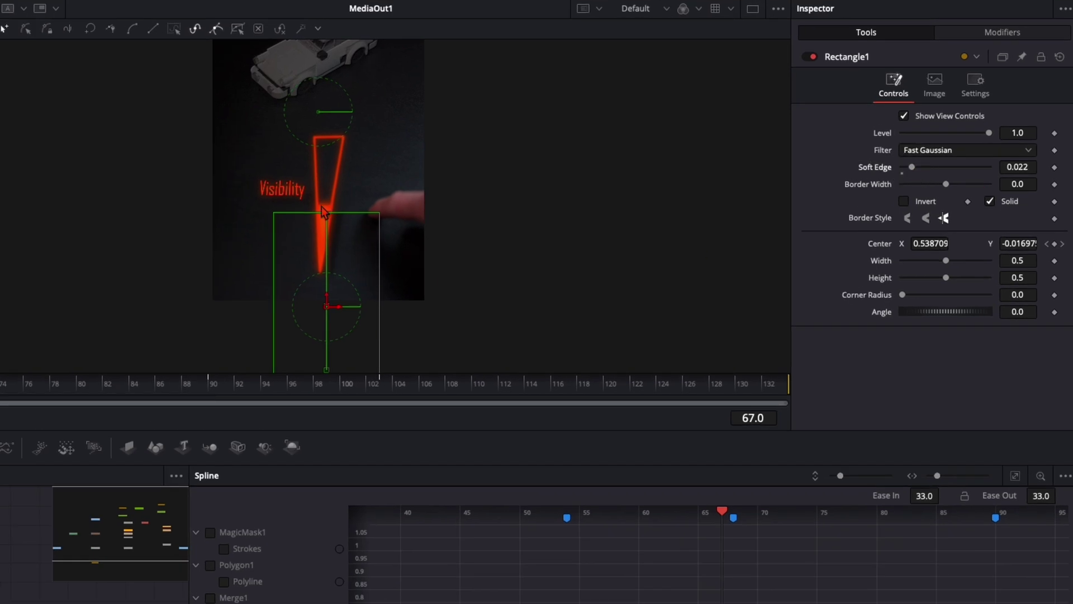
scroll(348, 218, "up", 5)
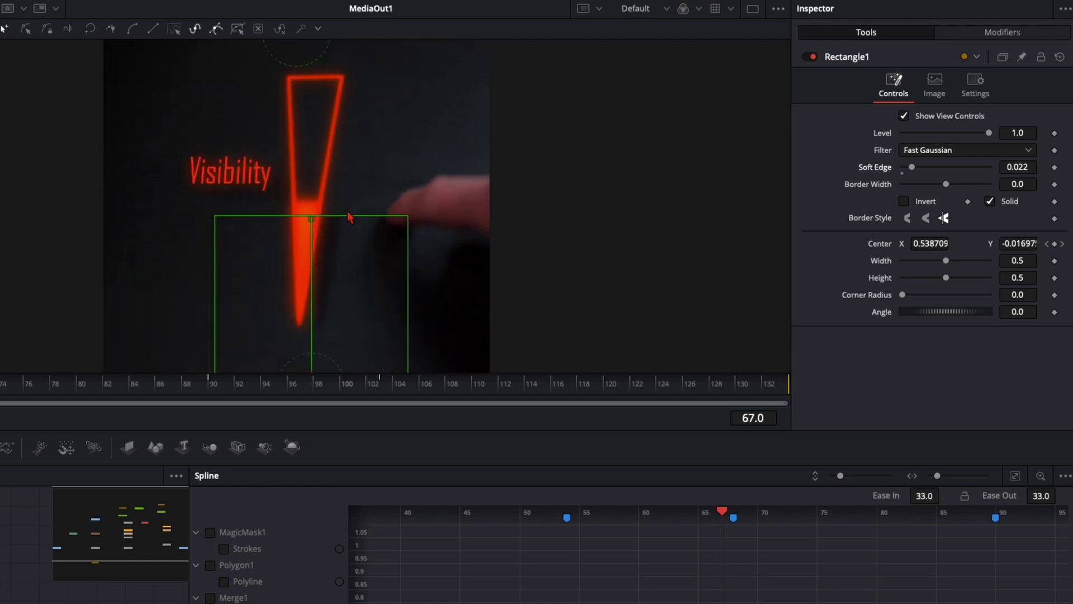
scroll(347, 218, "down", 1)
mouse_move(913, 170)
left_mouse_down()
mouse_move(882, 164)
mouse_move(908, 168)
left_mouse_up()
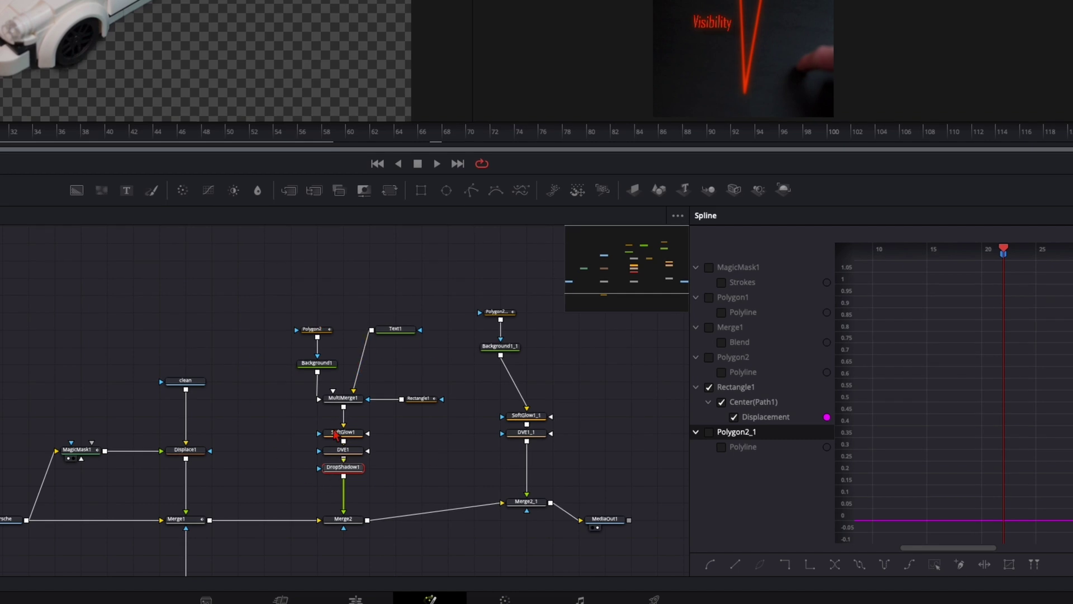
Step: Add a Transform node after DropShadow1 and set its pivot to X 0.487, Y 0.297, near the middle of the triangle, keeping Size at 1.0
key("shift+space")
type("transform")
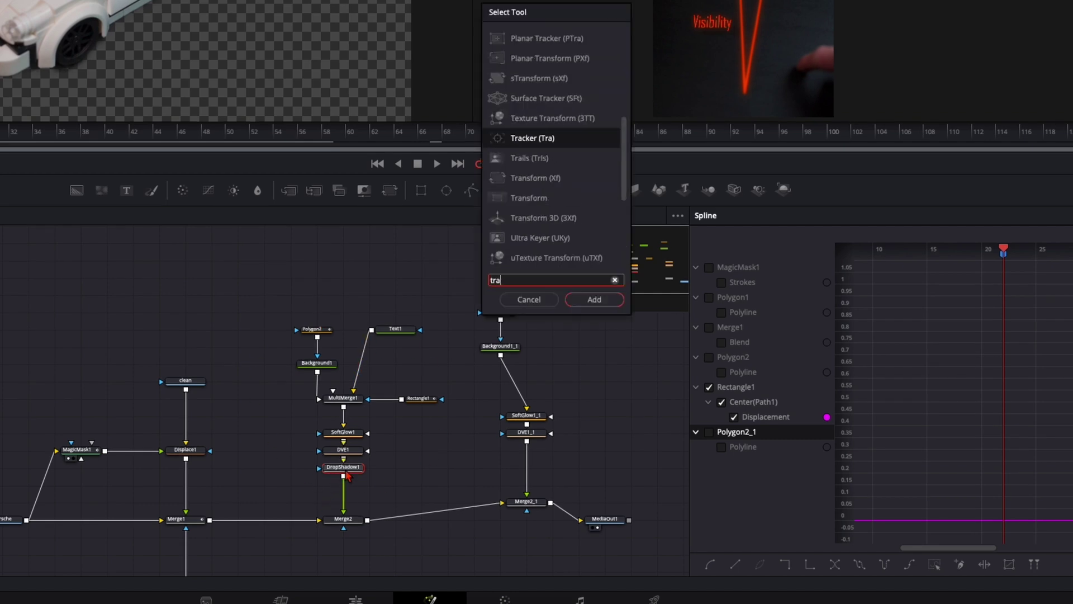
key("Return")
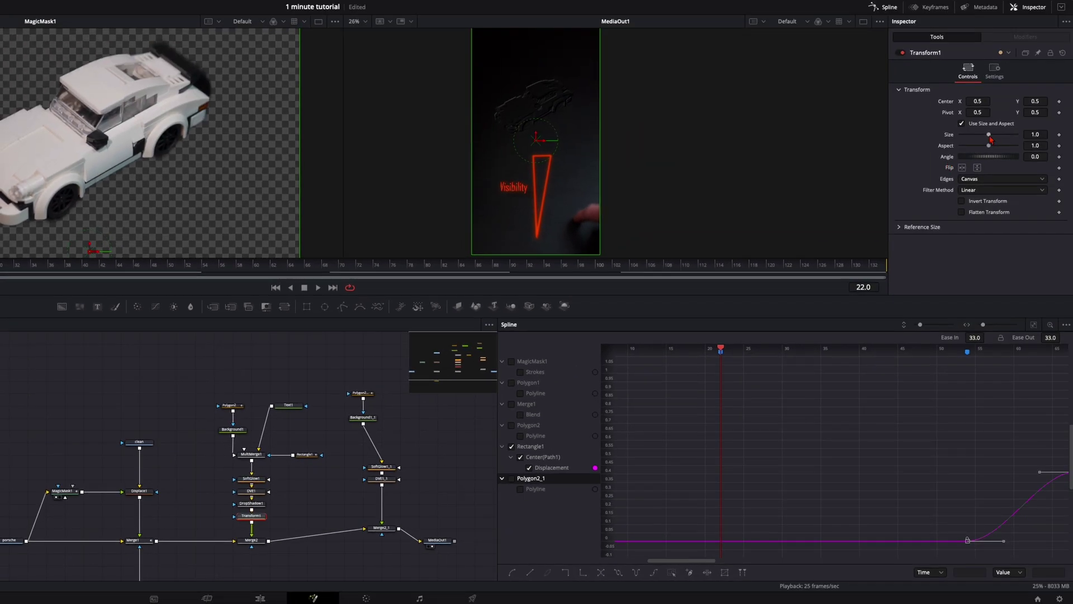
left_click_drag(990, 135, 986, 135)
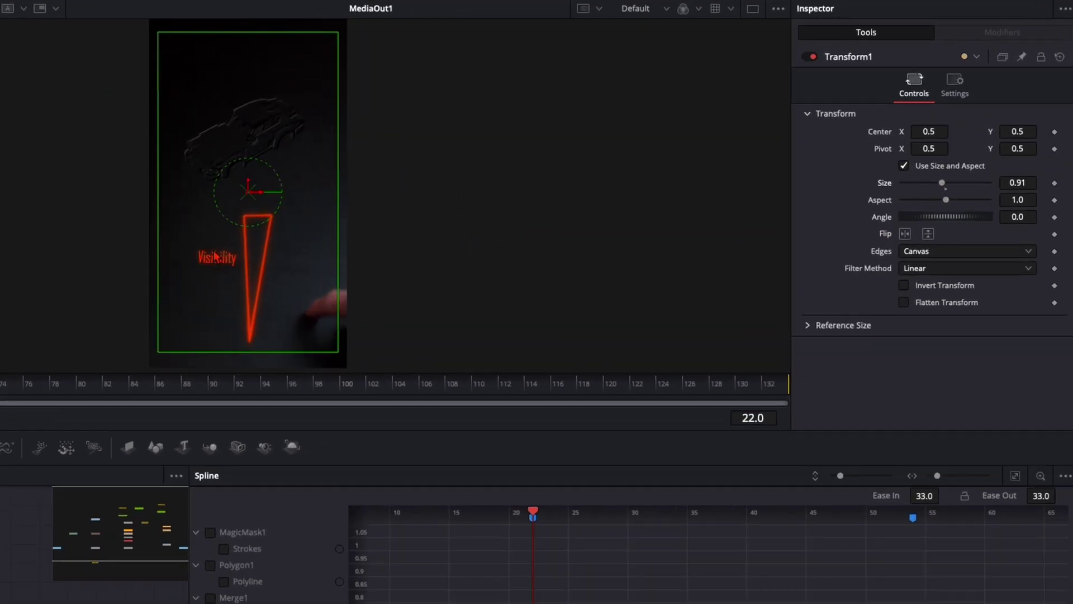
mouse_move(938, 178)
left_mouse_down()
mouse_move(927, 185)
mouse_move(945, 188)
left_mouse_up()
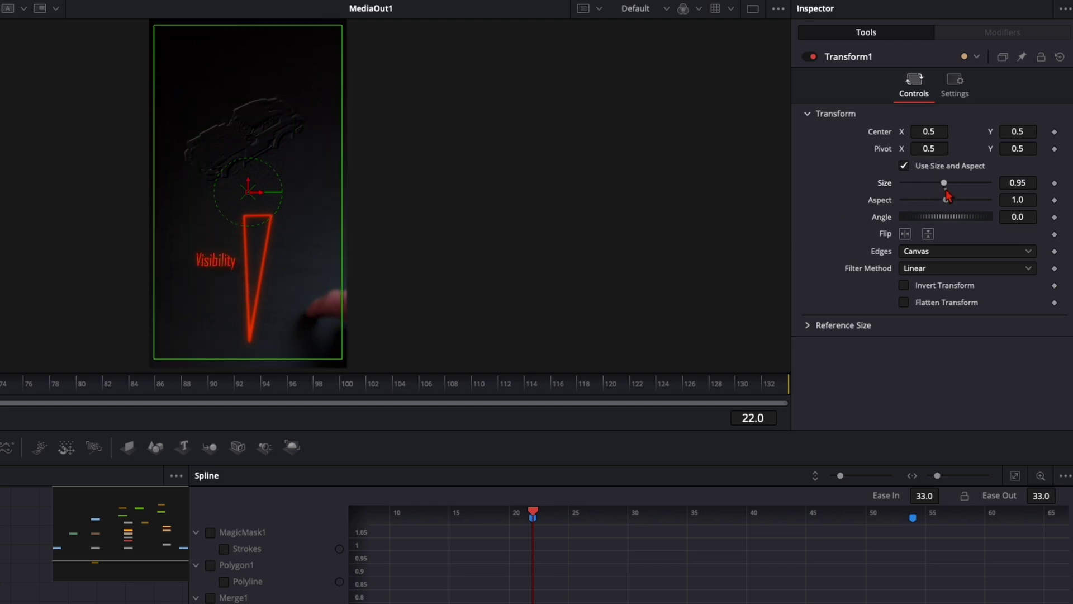
left_click_drag(1008, 150, 878, 158)
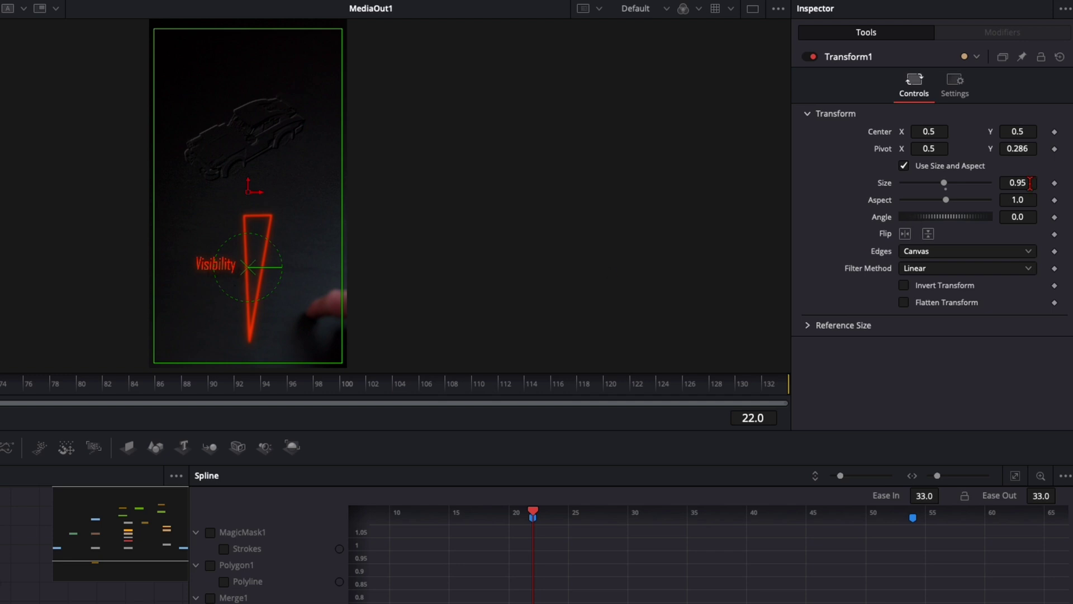
left_click_drag(1018, 147, 1014, 145)
left_click_drag(923, 148, 919, 183)
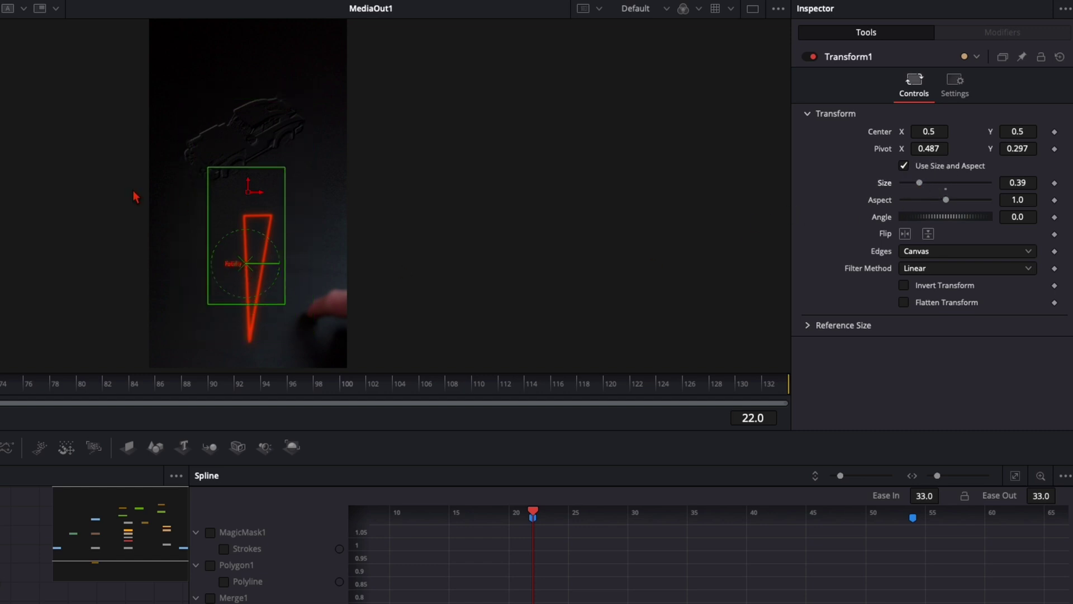
left_click(946, 190)
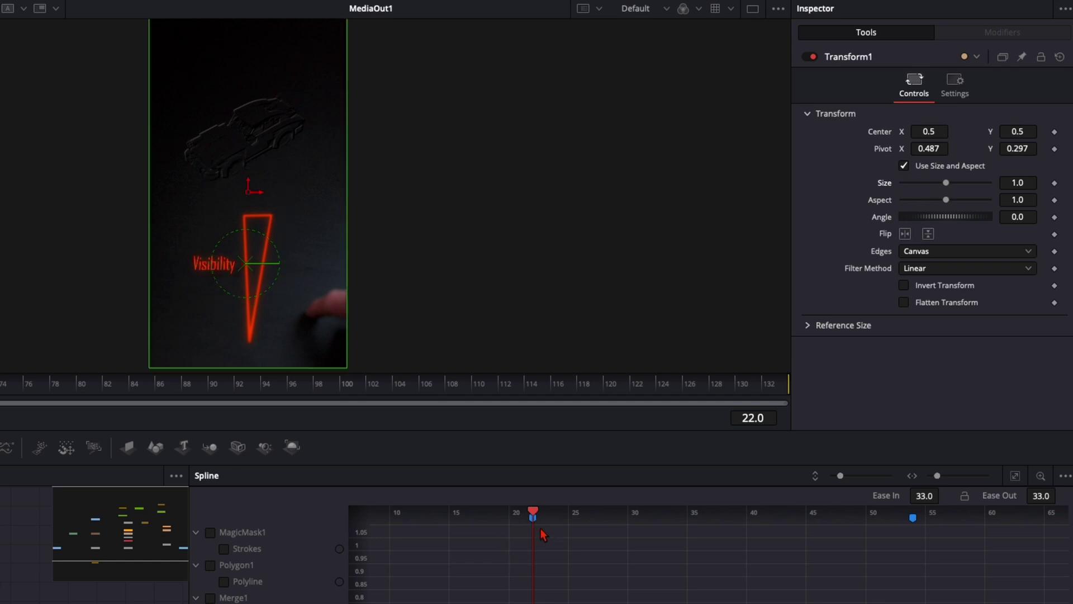
Step: Keyframe Transform1's Size at 0.0 on frame 22 and at 1.0 on frame 28
left_click(1054, 183)
left_click_drag(946, 184, 858, 191)
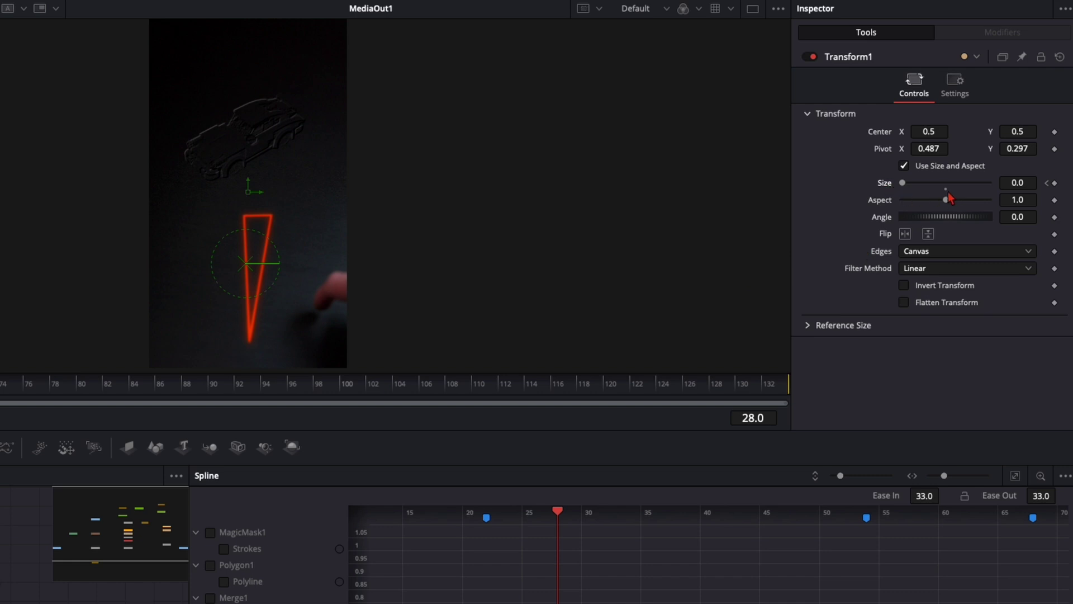
left_click(946, 183)
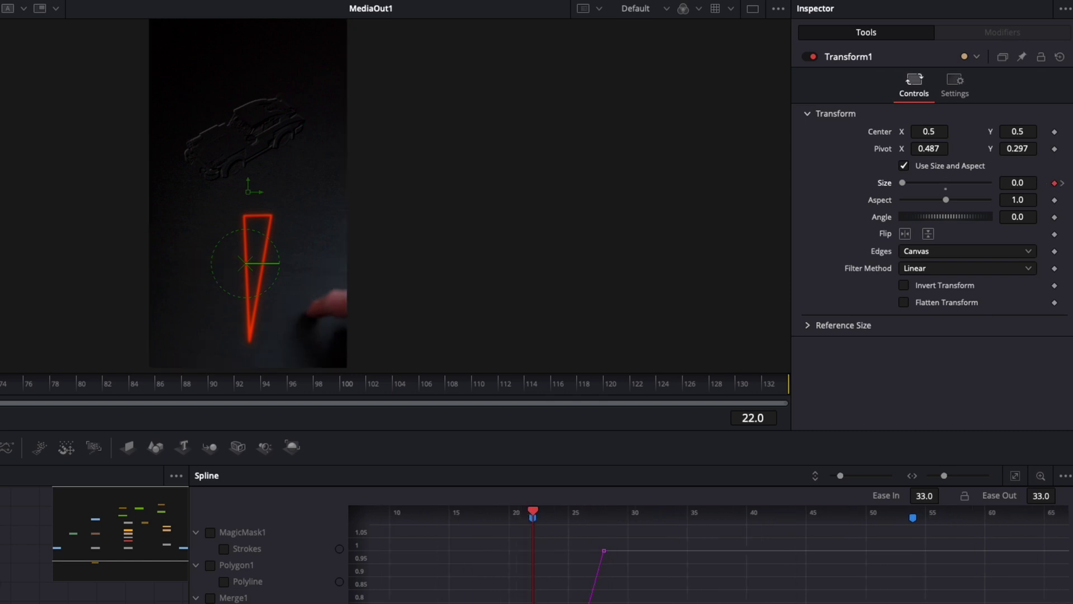
Step: Enable Motion Blur on Transform1 with Quality 10 and a Shutter Angle of 360
left_click(957, 93)
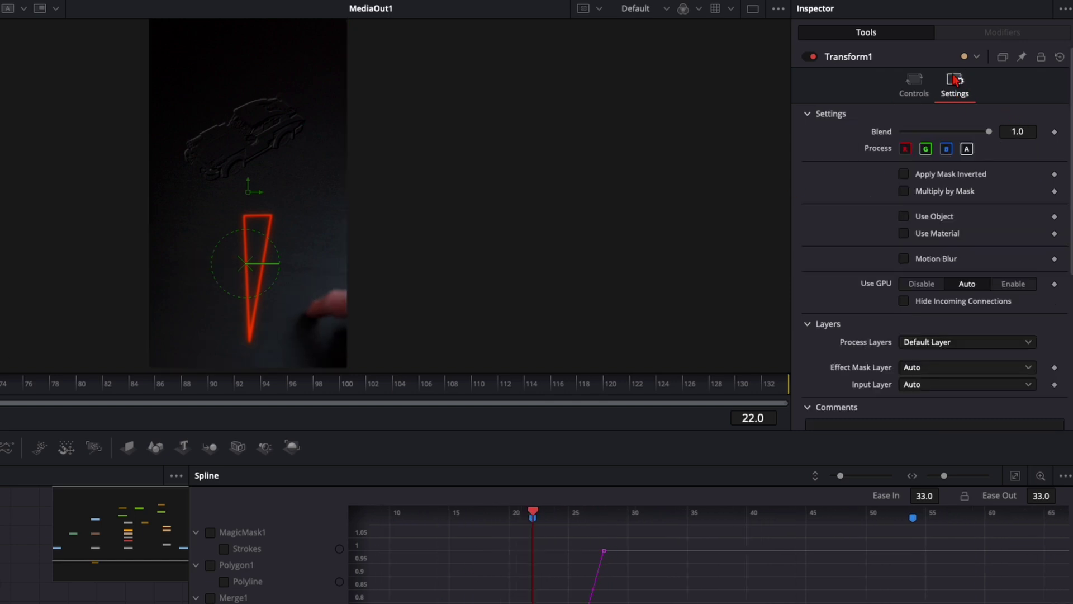
left_click(906, 259)
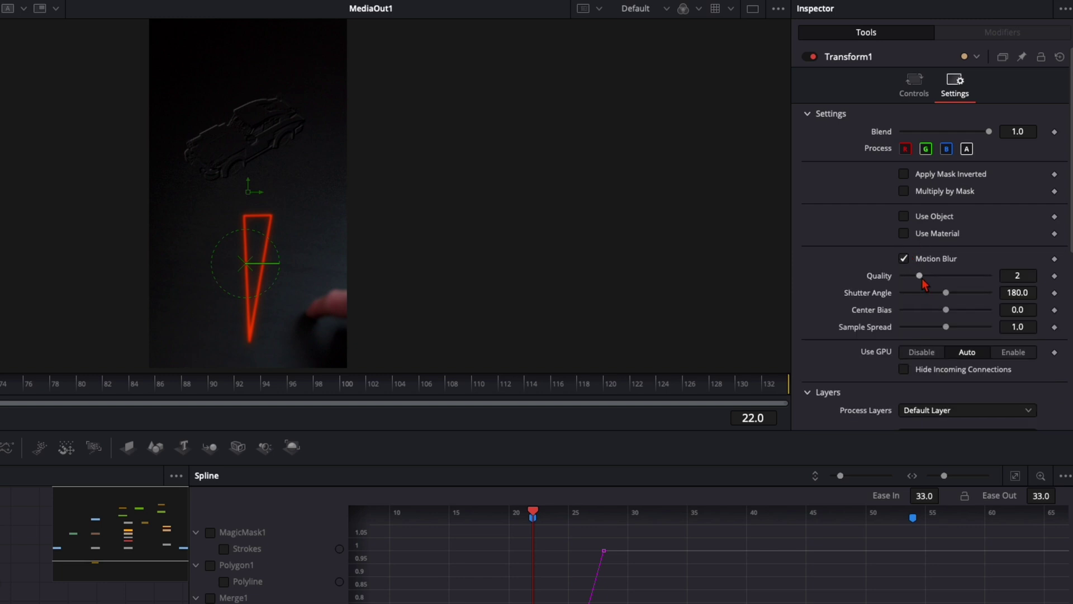
left_click_drag(945, 291, 1063, 286)
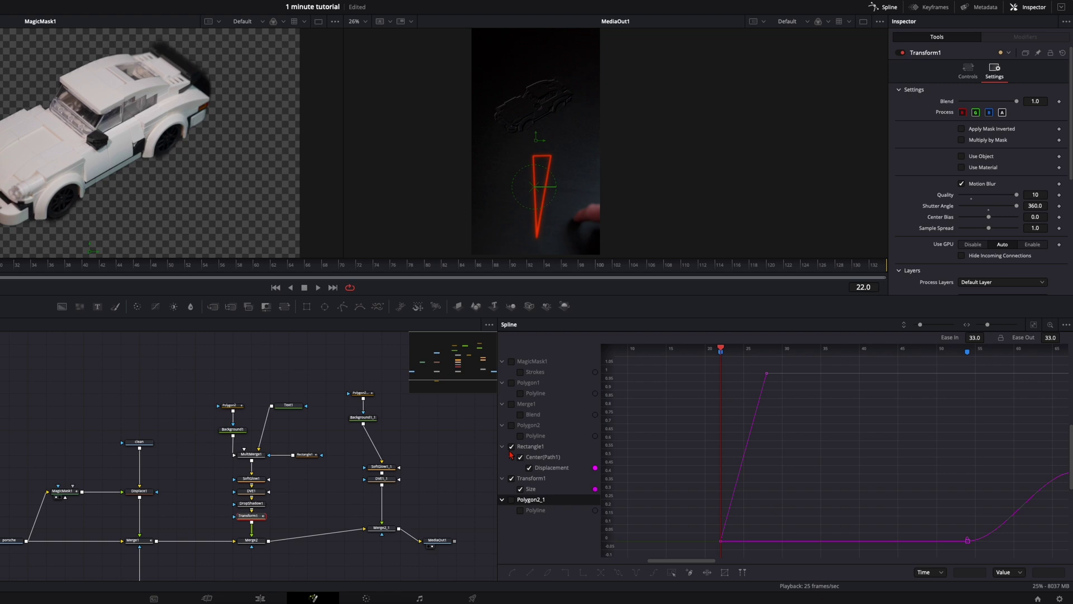
Step: Isolate Transform1's Size curve, ease both keyframes with Ease In about 78.7 and Ease Out 33, and preview the text growing in
left_click(512, 447)
left_click(511, 446)
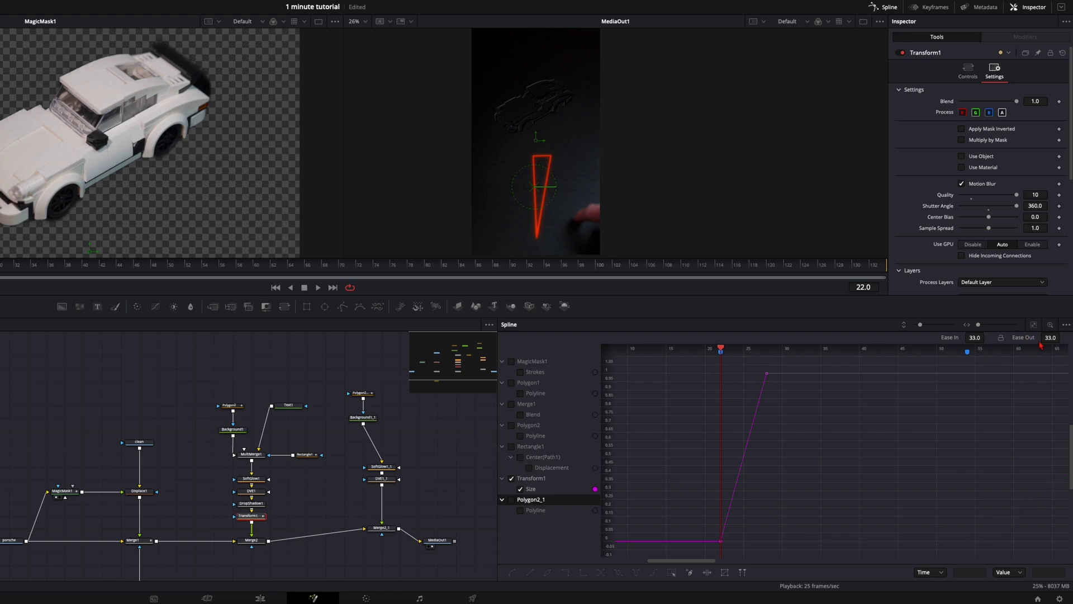
left_click(1033, 324)
left_click(887, 394)
key("super+a")
key("f")
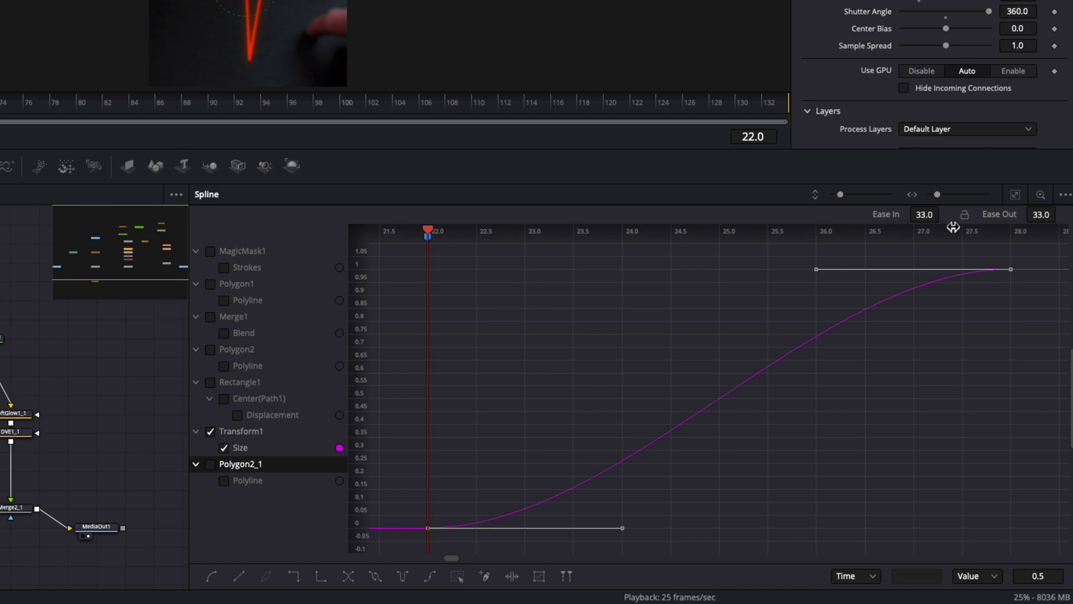
mouse_move(924, 217)
left_mouse_down()
mouse_move(1028, 216)
mouse_move(130, 165)
mouse_move(931, 215)
left_mouse_up()
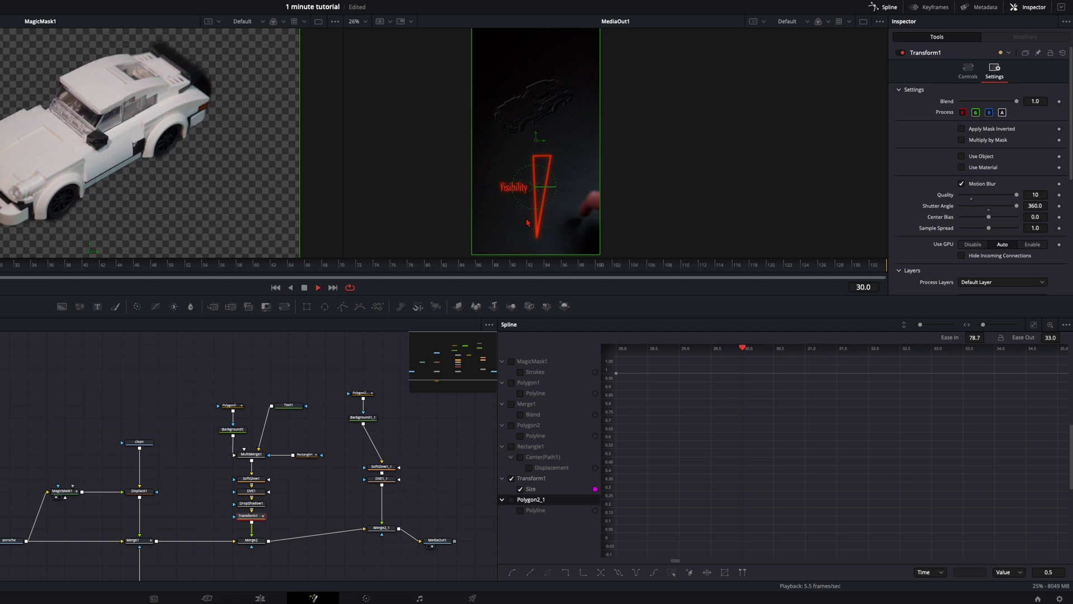
key("space")
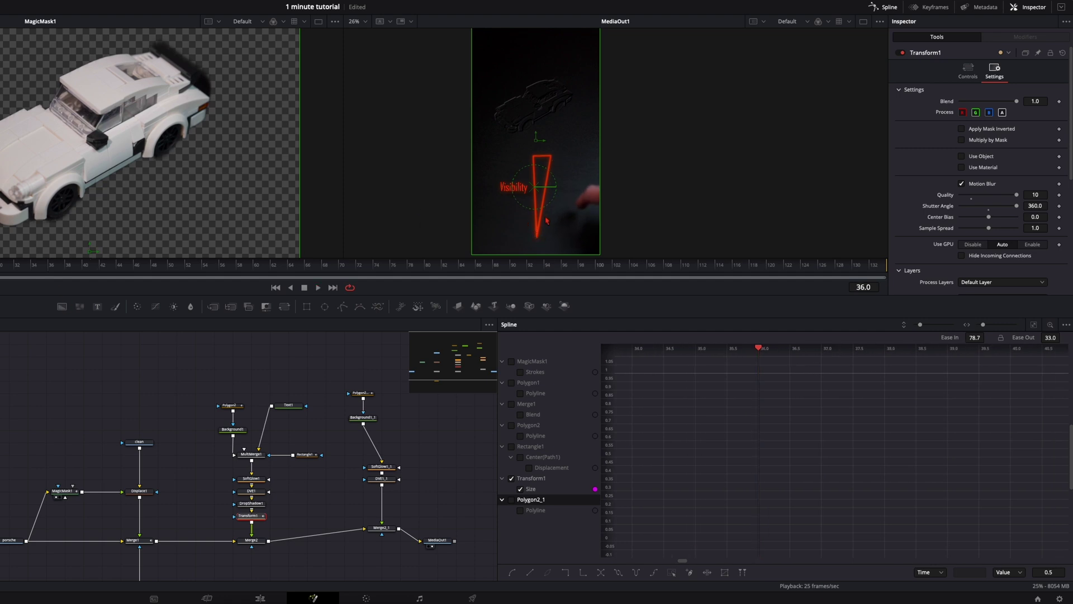
Step: Copy Transform1 and paste it after DVE1_1 in the triangle outline's branch, and scrub the timeline to check the outline's scaling
mouse_move(251, 517)
left_mouse_down()
mouse_move(232, 518)
mouse_move(246, 517)
left_mouse_up()
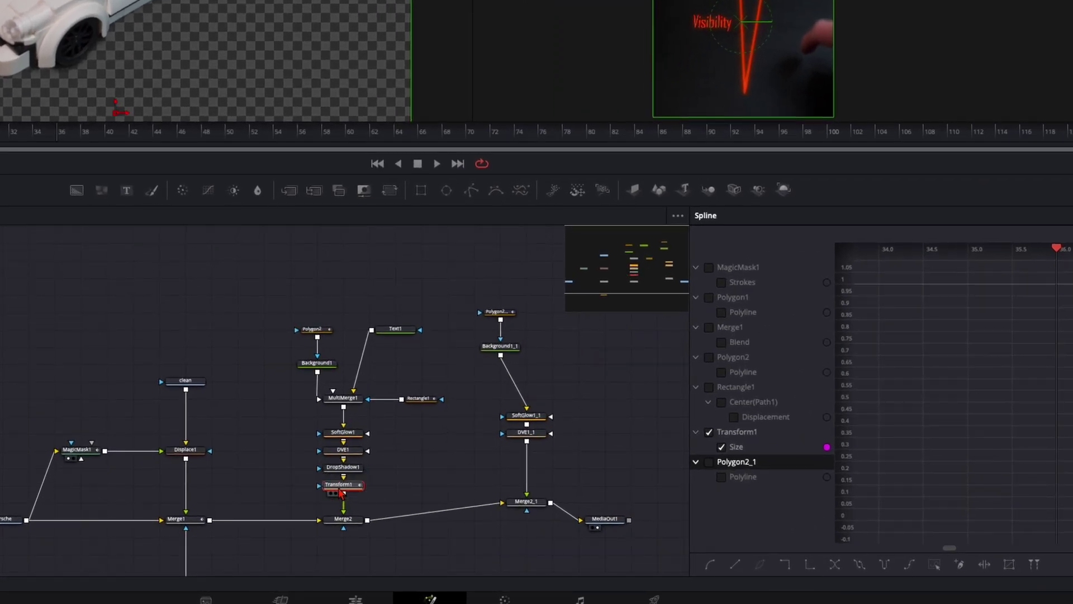
key("ctrl+c")
left_click(537, 433)
key("ctrl+v")
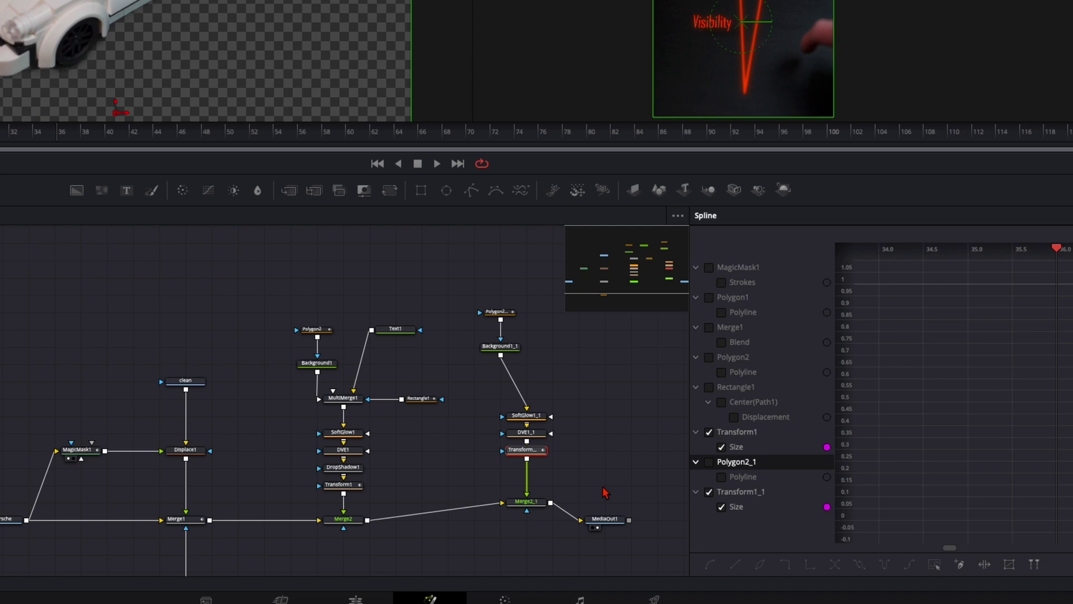
left_click(534, 449)
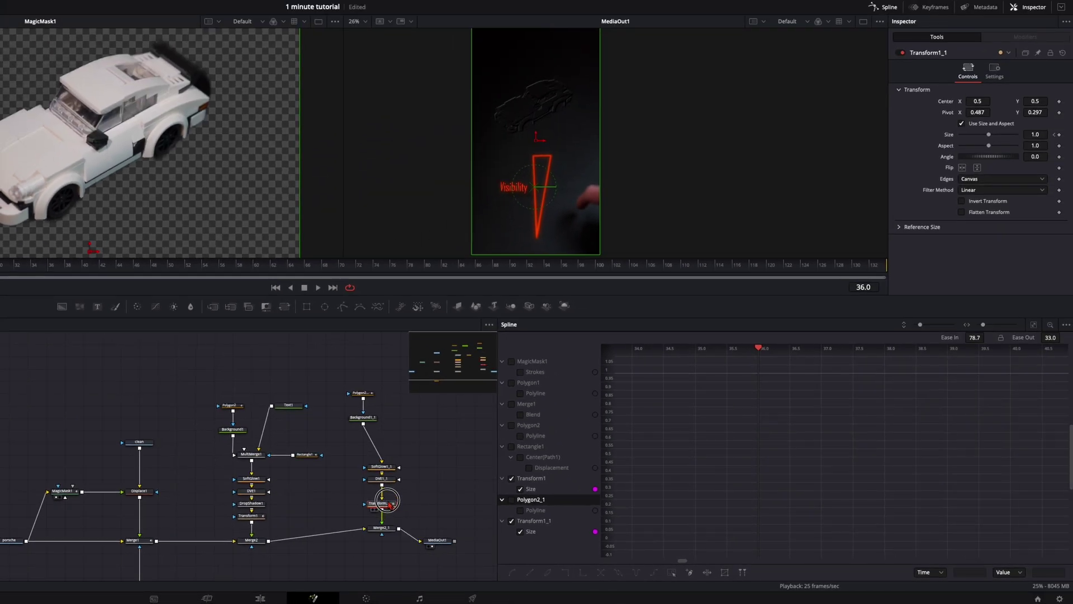
left_click_drag(37, 266, 0, 266)
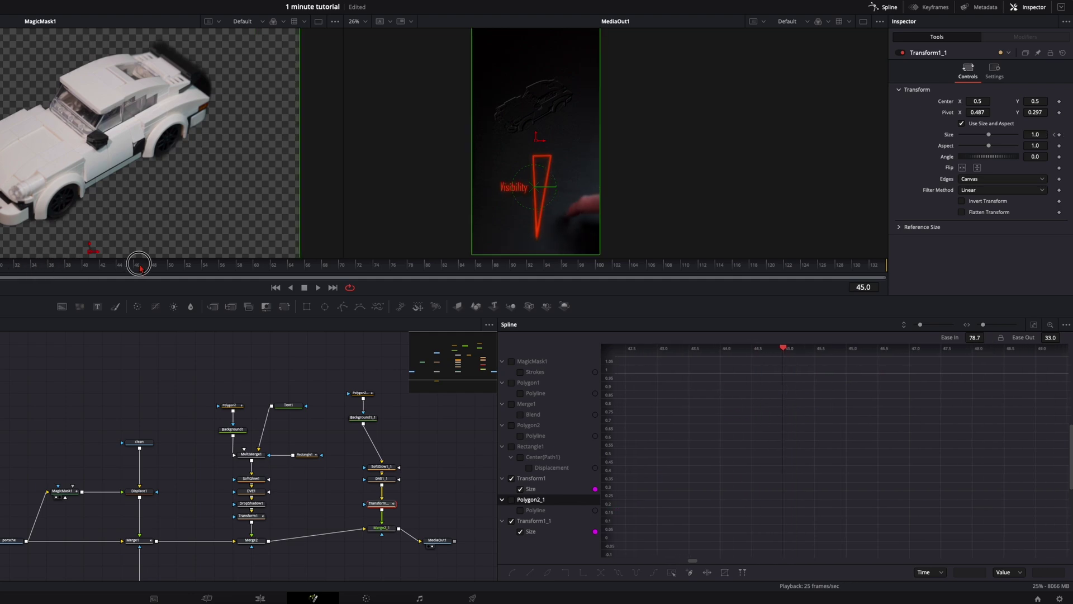